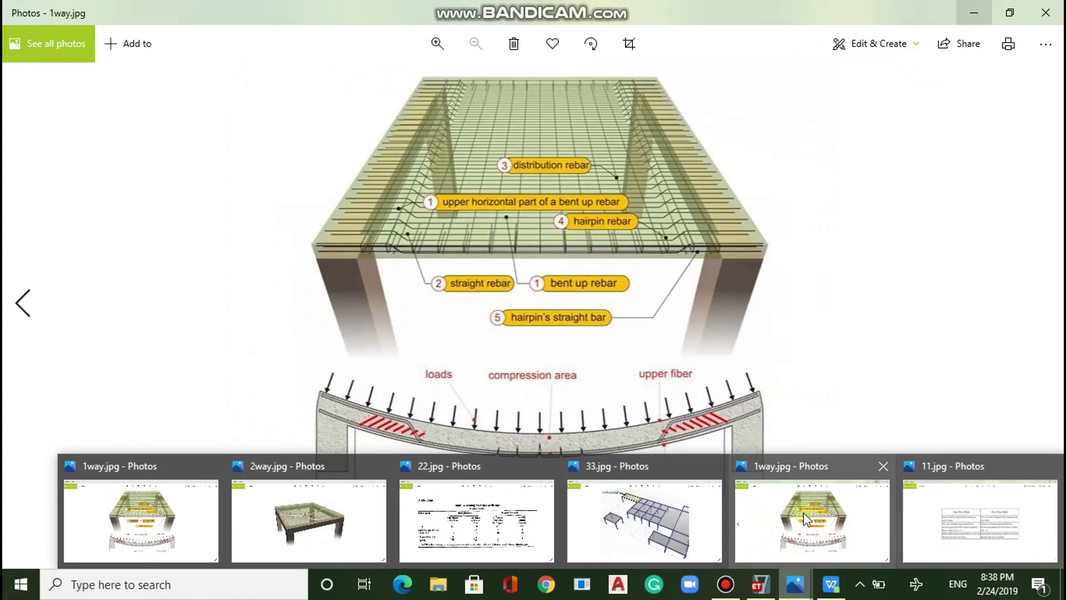
# - View the IS 456 bending moment coefficients table in 22.jpg and the continuous edge slab picture in 33.jpg
pyautogui.moveTo(652, 503)
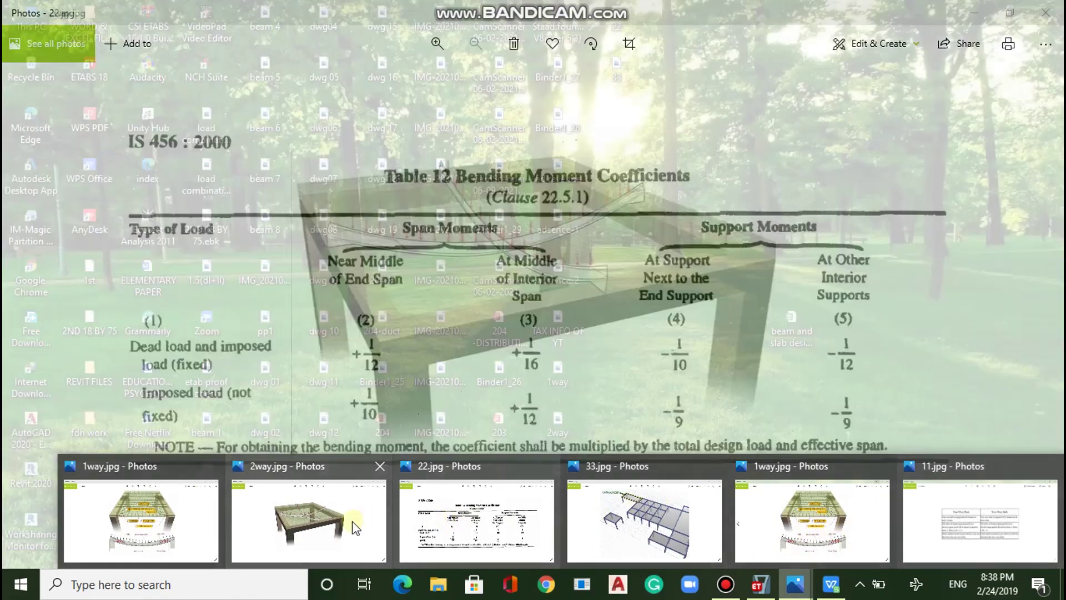
pyautogui.moveTo(349, 527)
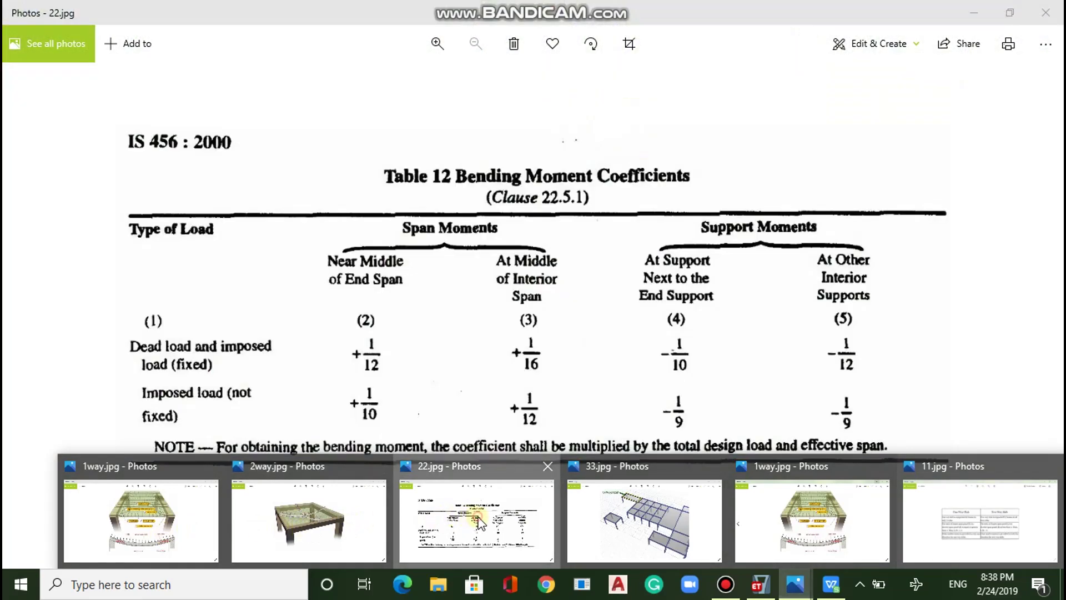
pyautogui.click(474, 521)
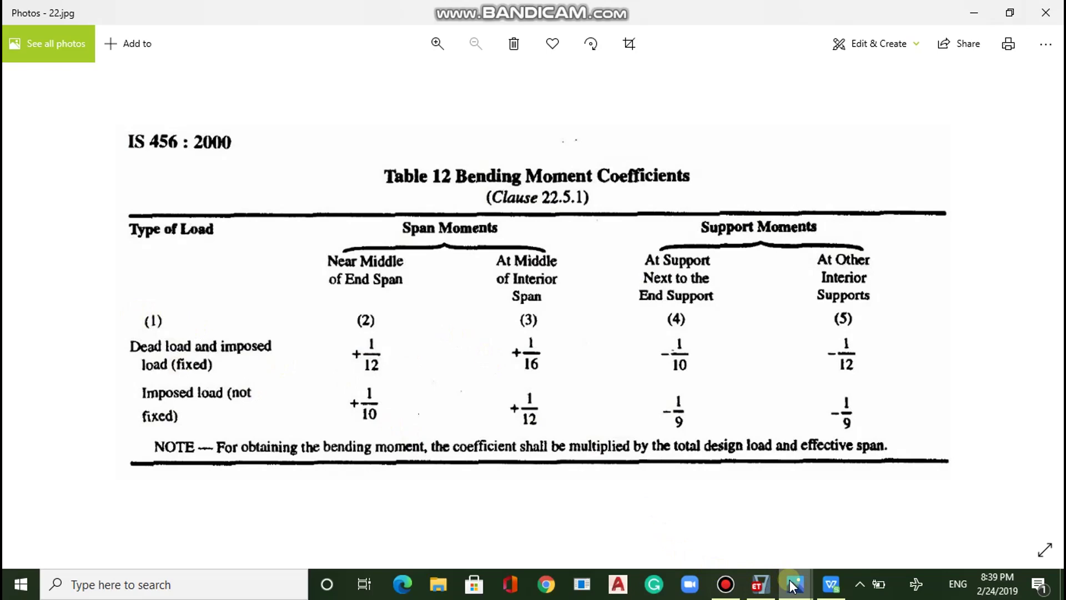
pyautogui.moveTo(794, 584)
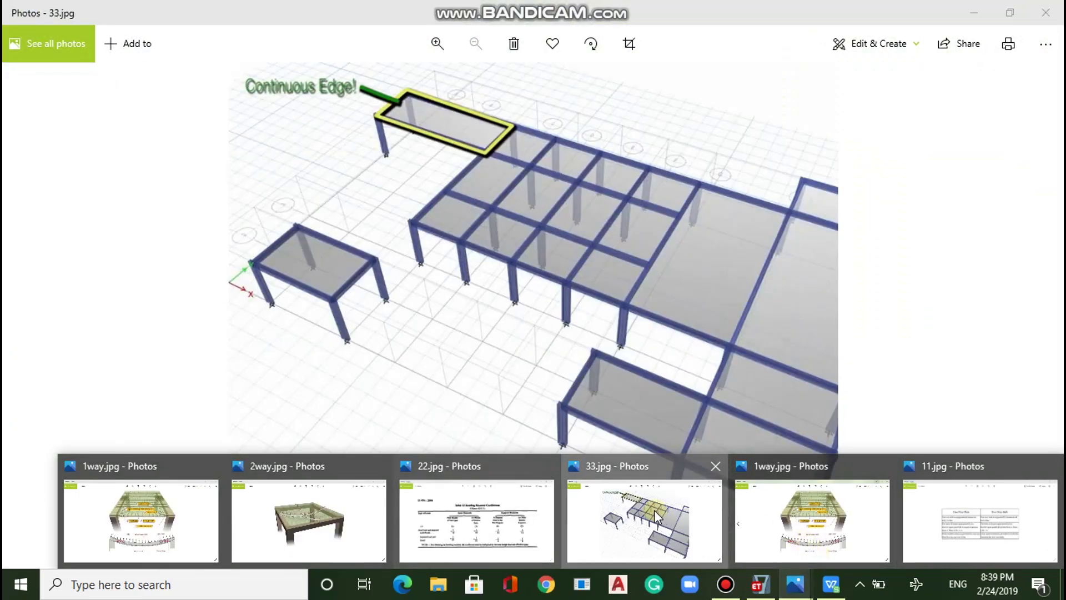
pyautogui.click(654, 510)
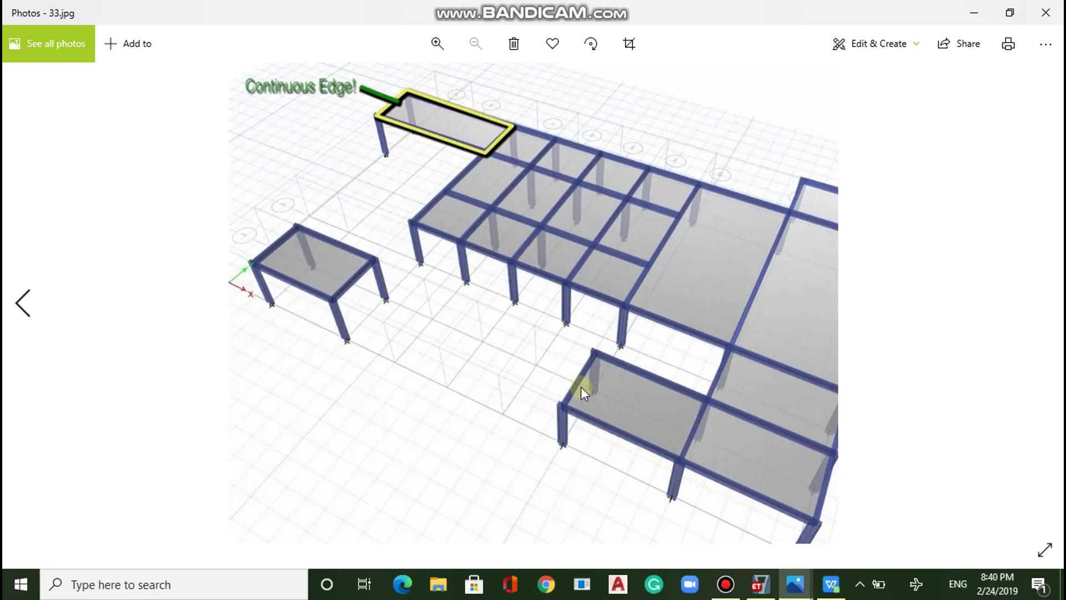
# - Switch to ETABS and review the property data of the Slab 5" section
pyautogui.click(757, 584)
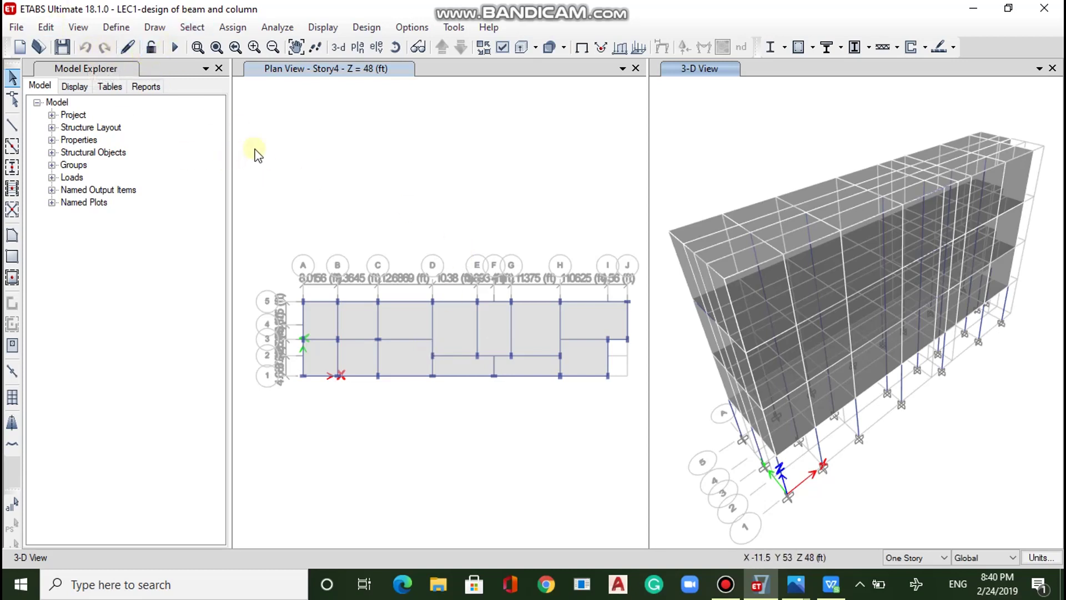
pyautogui.click(116, 29)
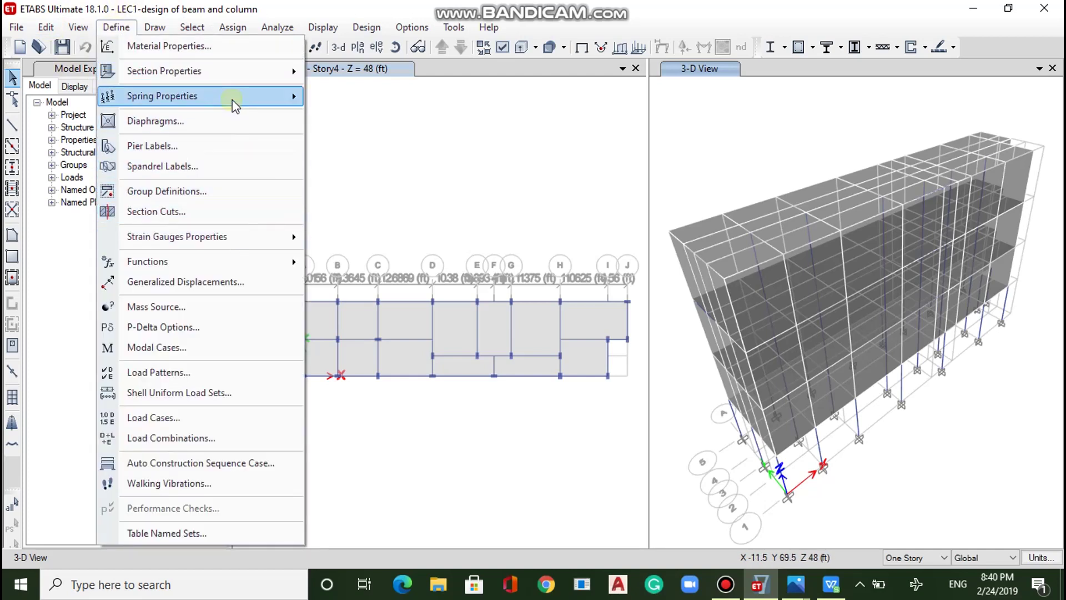
pyautogui.moveTo(262, 75)
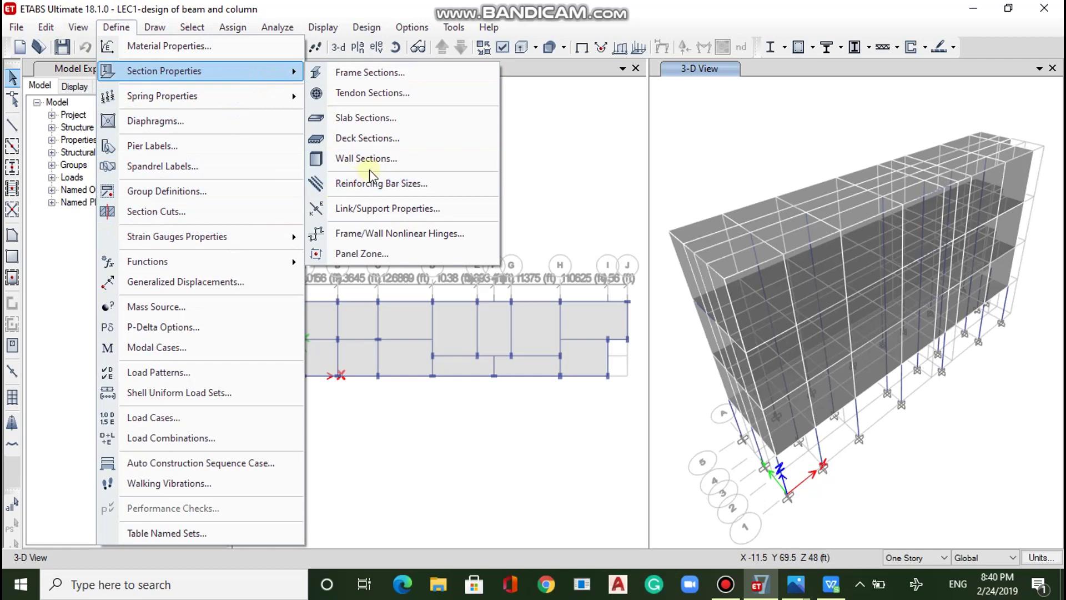
pyautogui.click(372, 119)
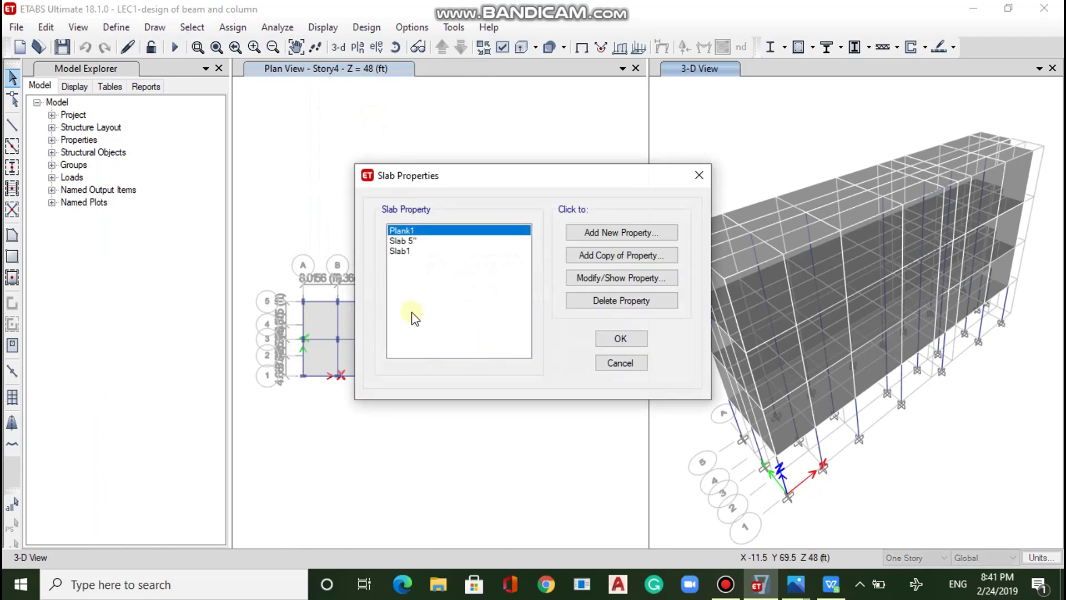
pyautogui.click(407, 241)
pyautogui.click(641, 275)
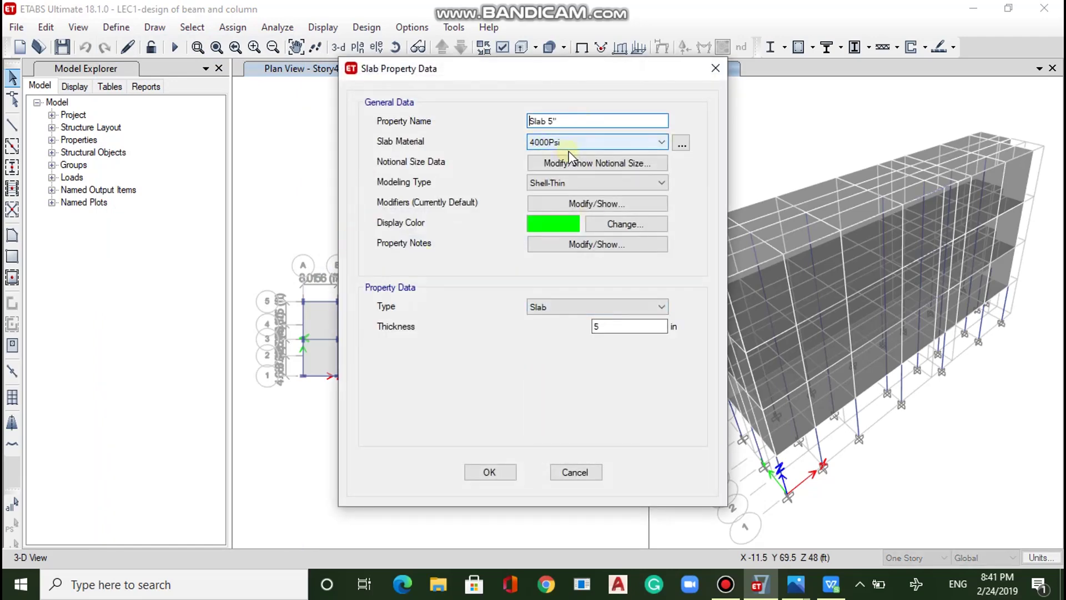
pyautogui.click(499, 472)
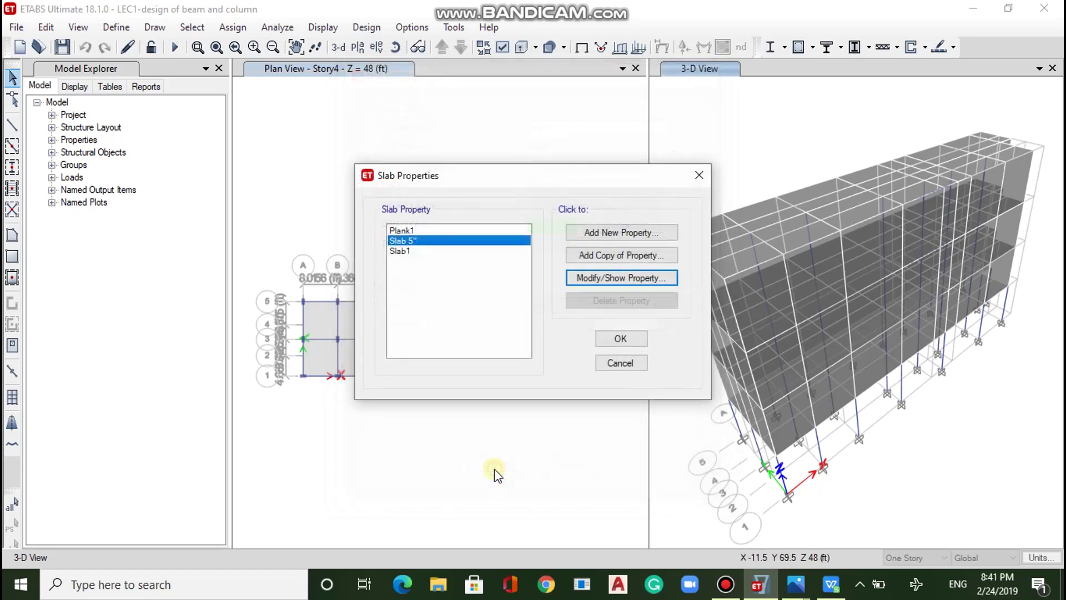
pyautogui.click(618, 335)
pyautogui.click(613, 336)
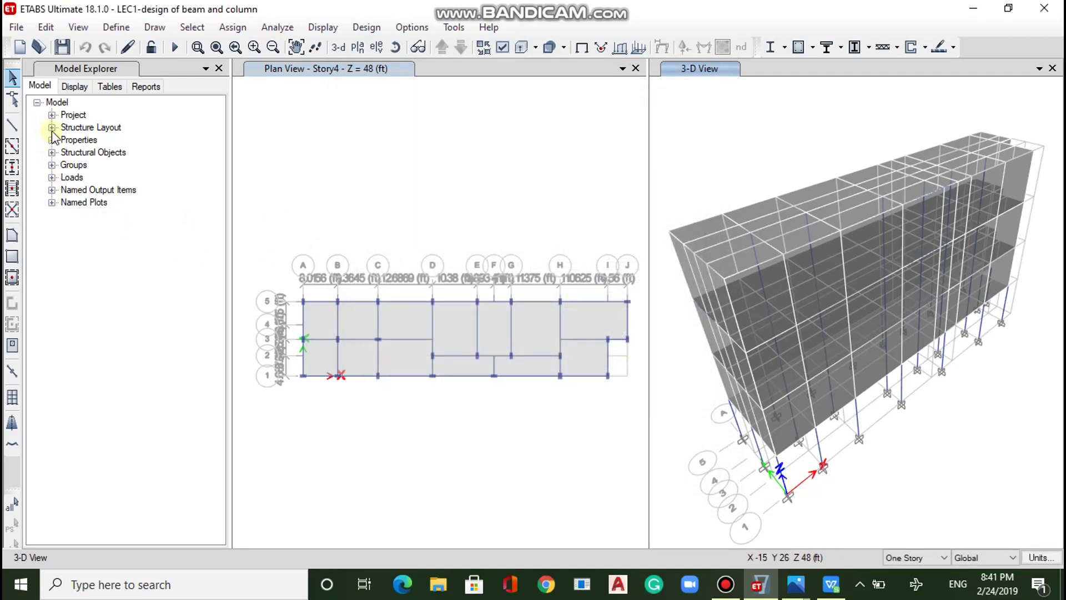
# - Expand the model's loads and check the shell uniform load sets
pyautogui.click(52, 177)
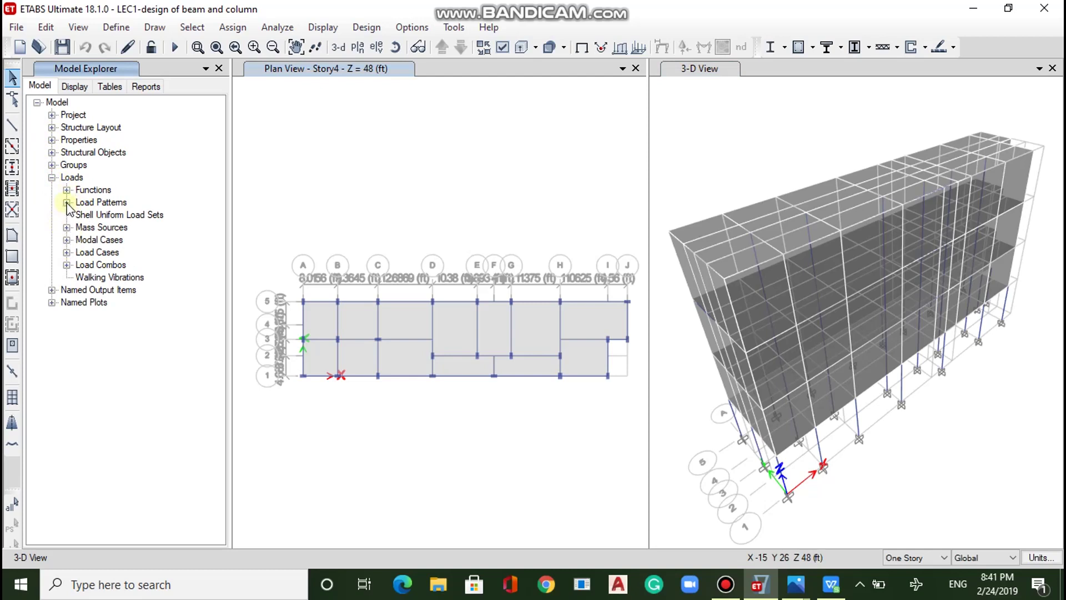
pyautogui.click(87, 217)
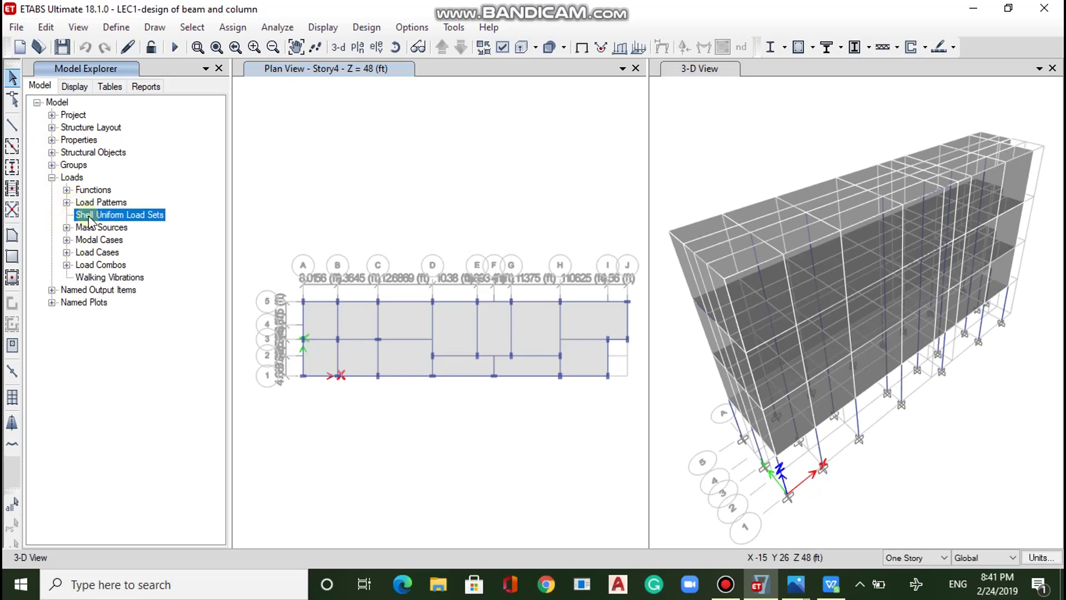
pyautogui.rightClick(89, 219)
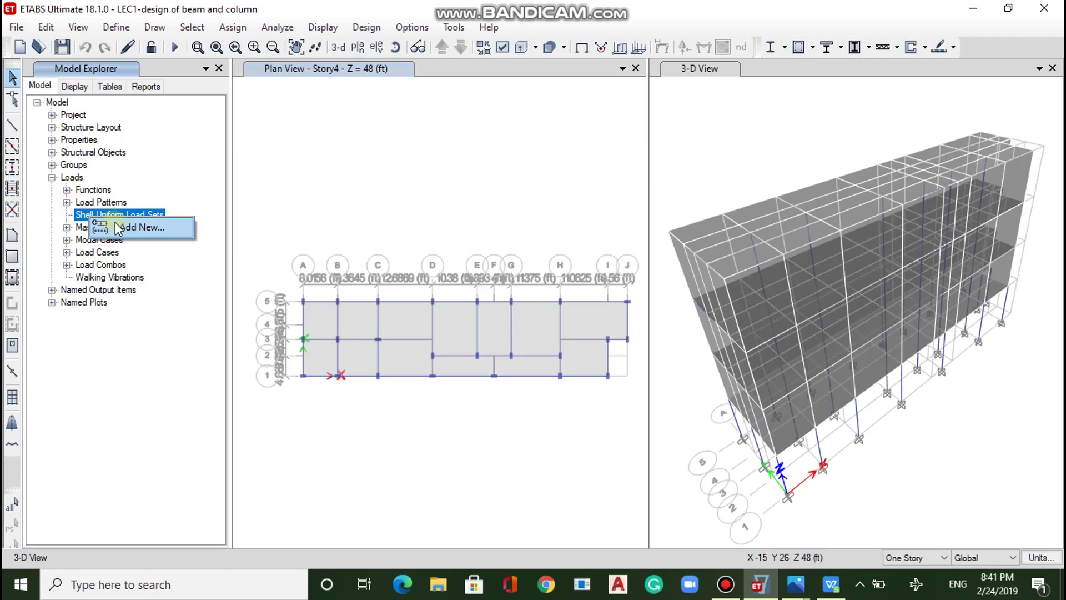
pyautogui.click(138, 264)
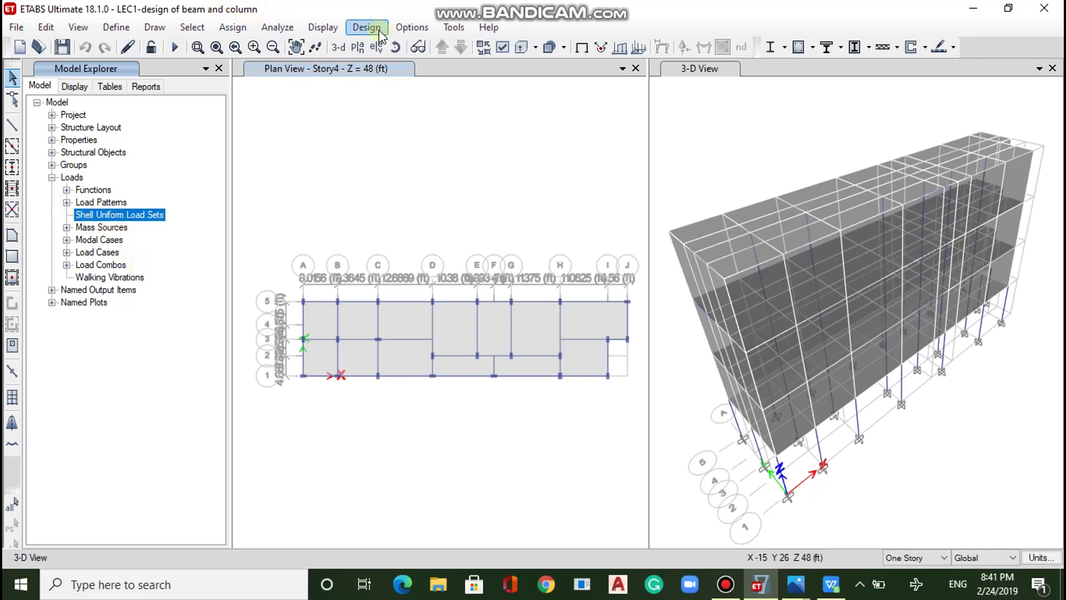
# - Display the uniform load values assigned to the shells for the Dead load pattern
pyautogui.click(330, 27)
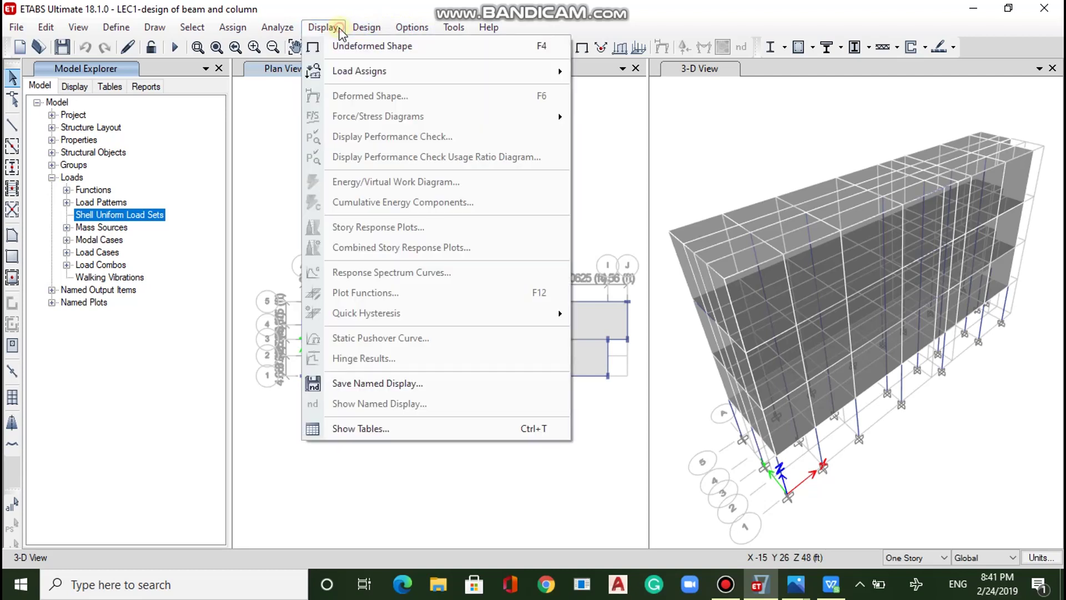
pyautogui.moveTo(364, 69)
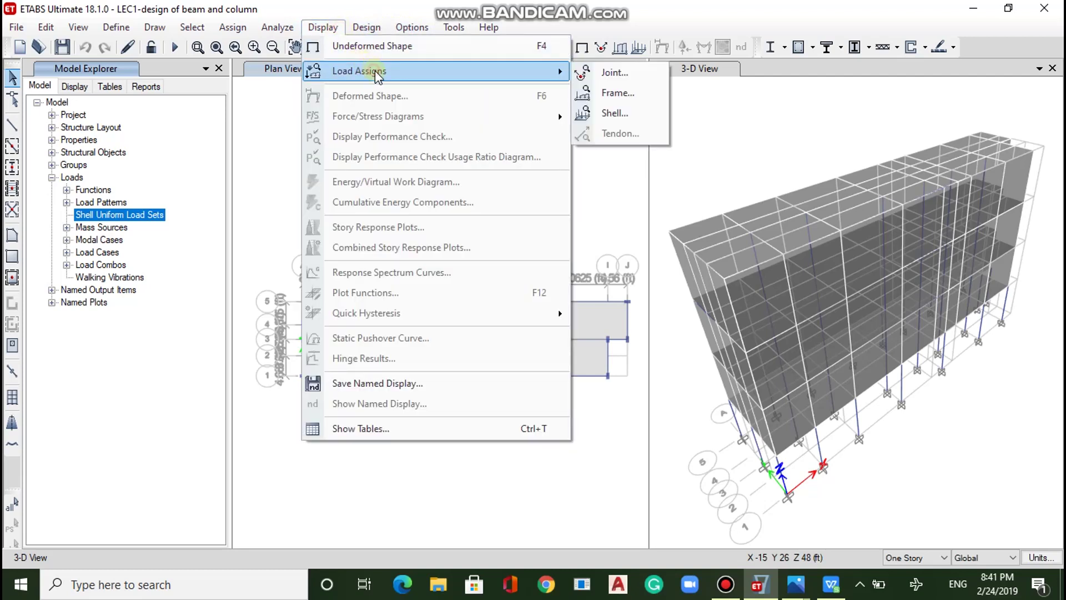
pyautogui.click(619, 119)
pyautogui.click(570, 174)
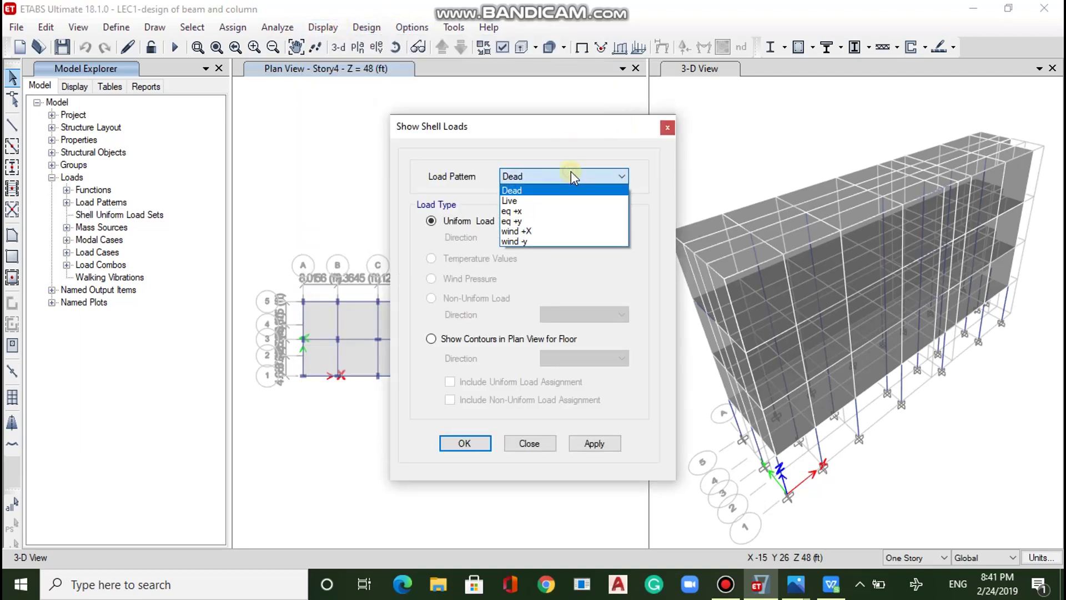
pyautogui.click(541, 190)
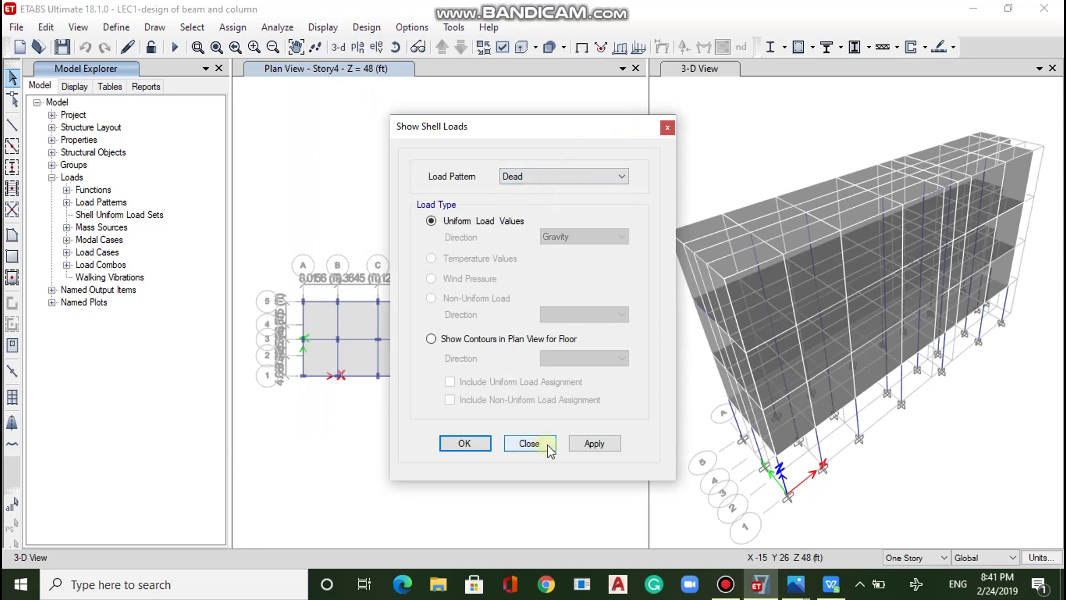
pyautogui.click(601, 443)
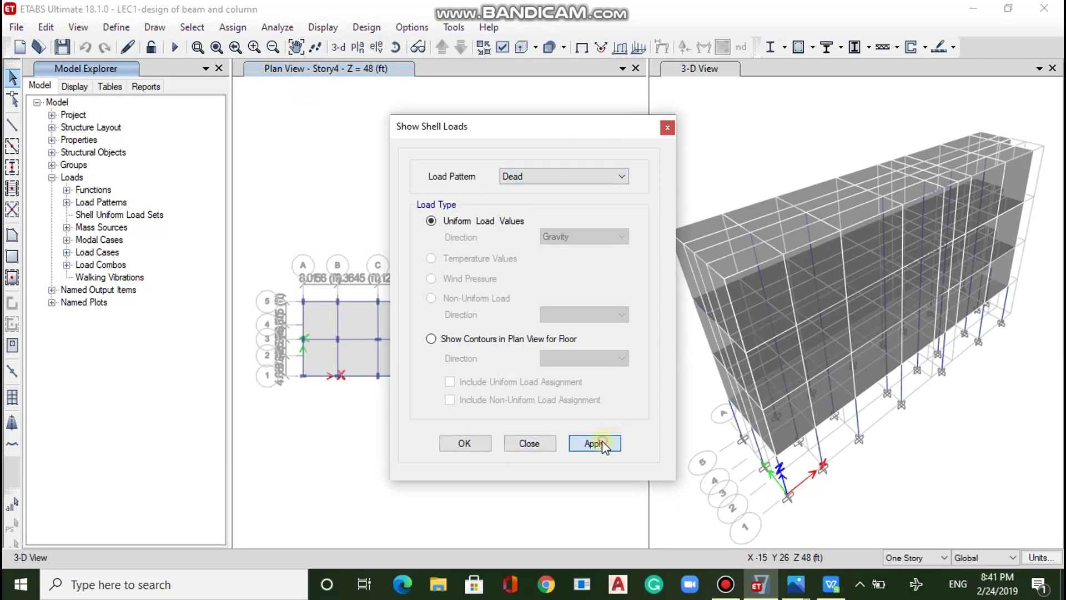
pyautogui.click(468, 443)
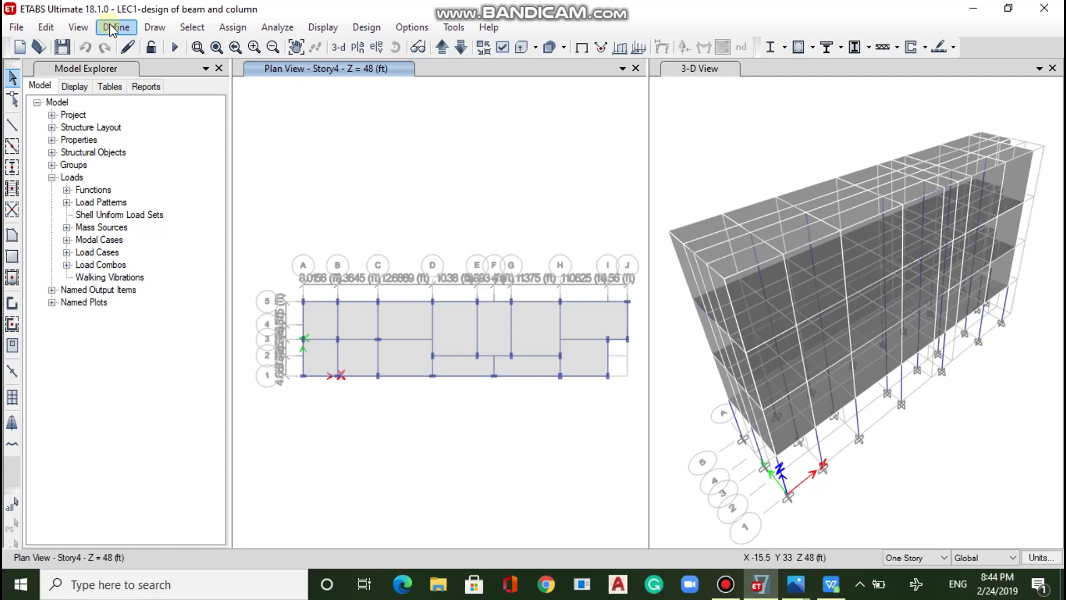
# - Start drawing design strips with strip layer A and the Middle Strip design type
pyautogui.click(145, 27)
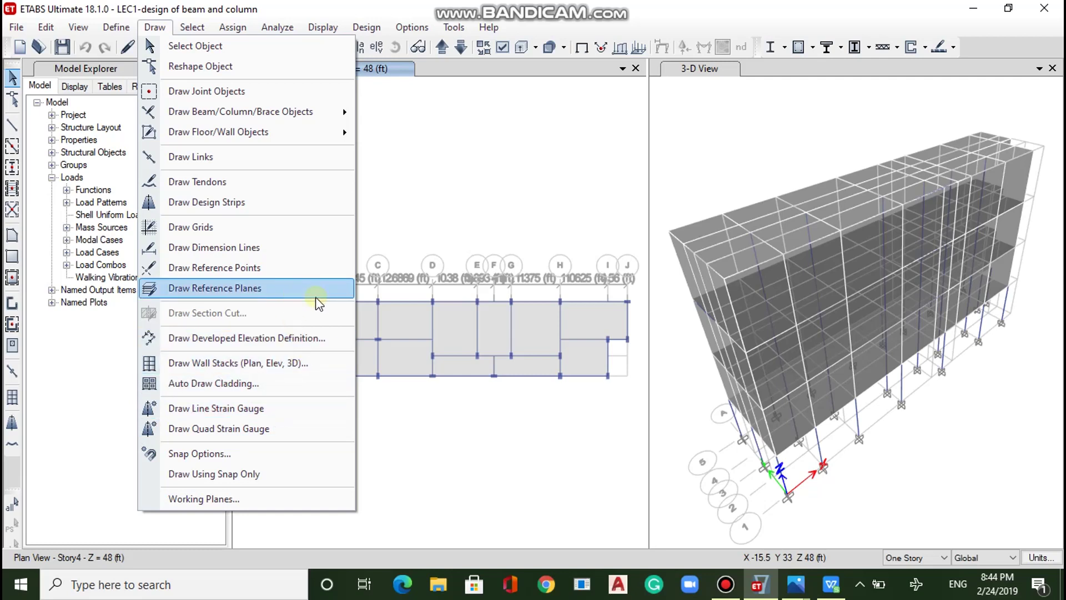
pyautogui.click(269, 203)
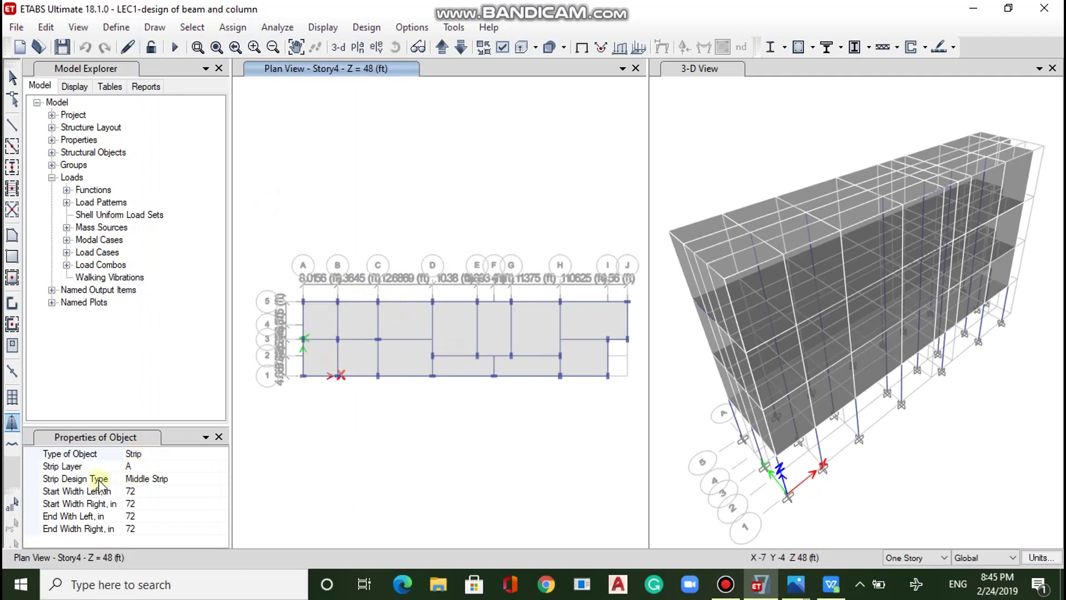
pyautogui.click(161, 467)
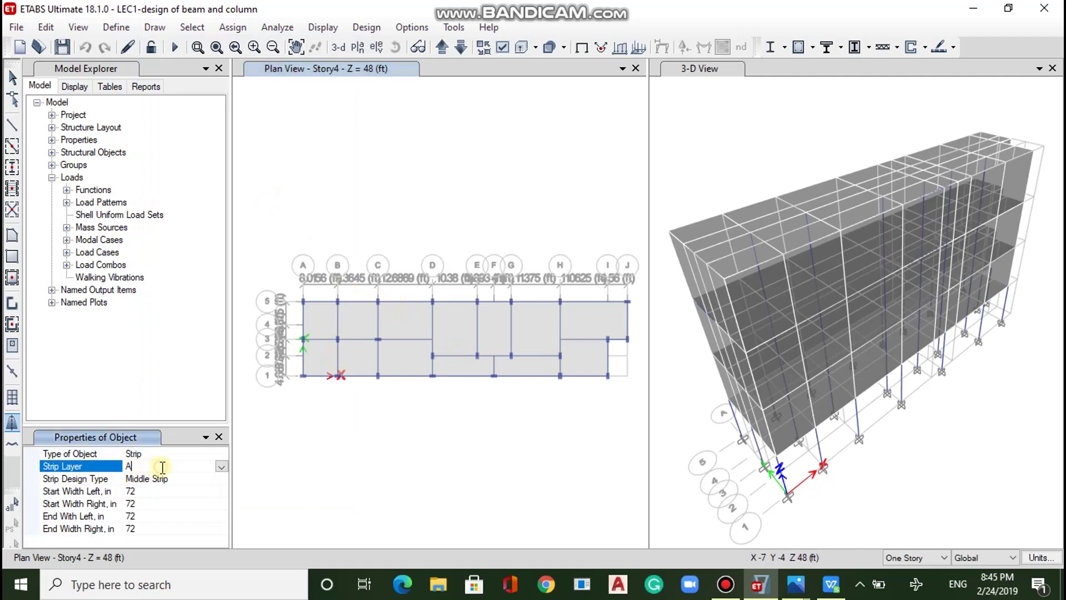
pyautogui.click(221, 467)
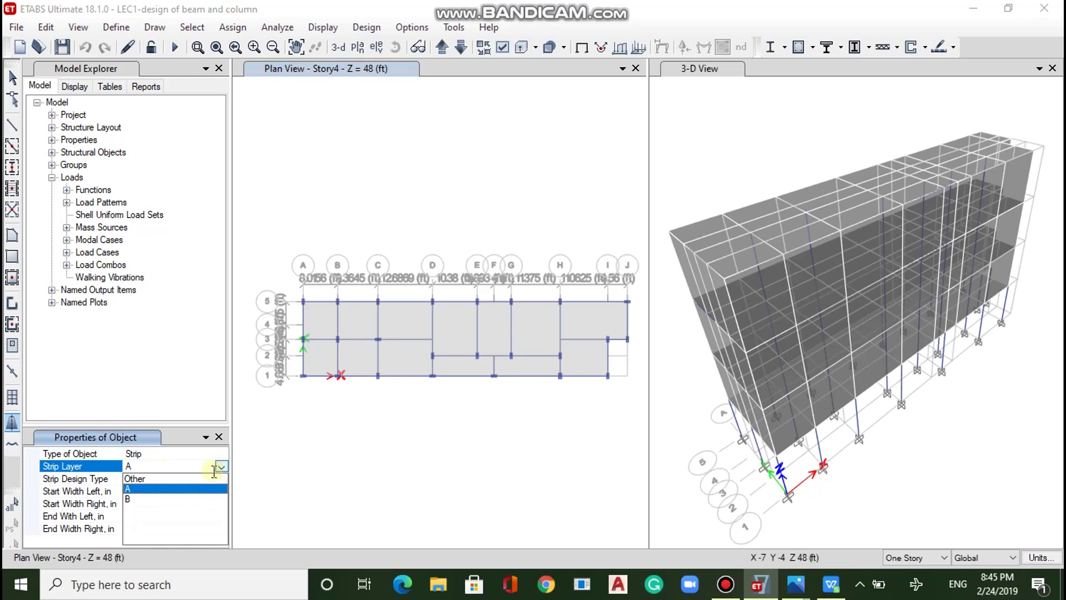
pyautogui.click(154, 491)
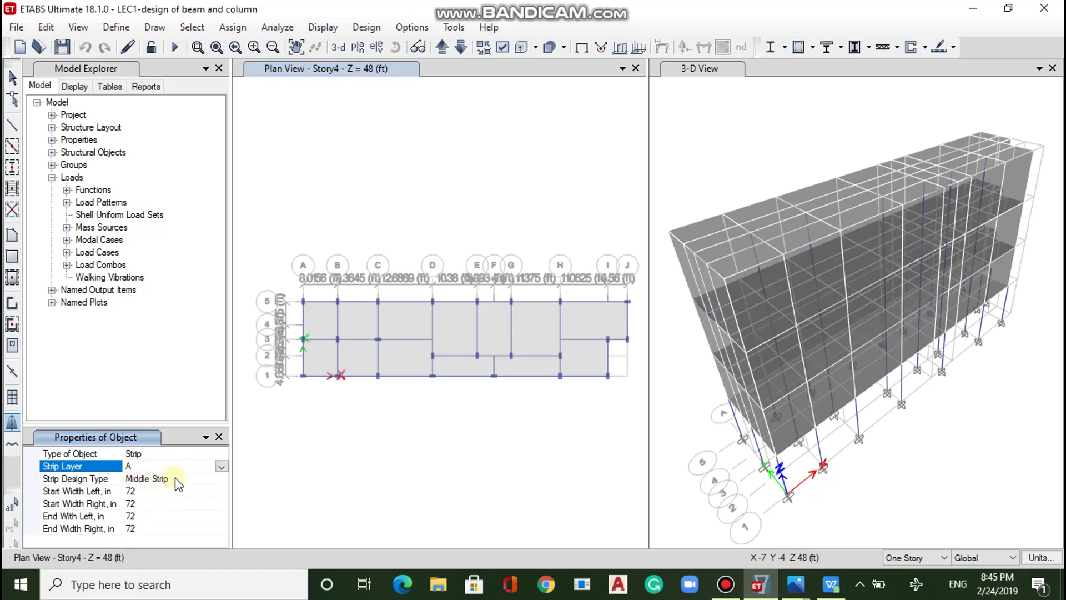
pyautogui.click(220, 481)
pyautogui.click(221, 479)
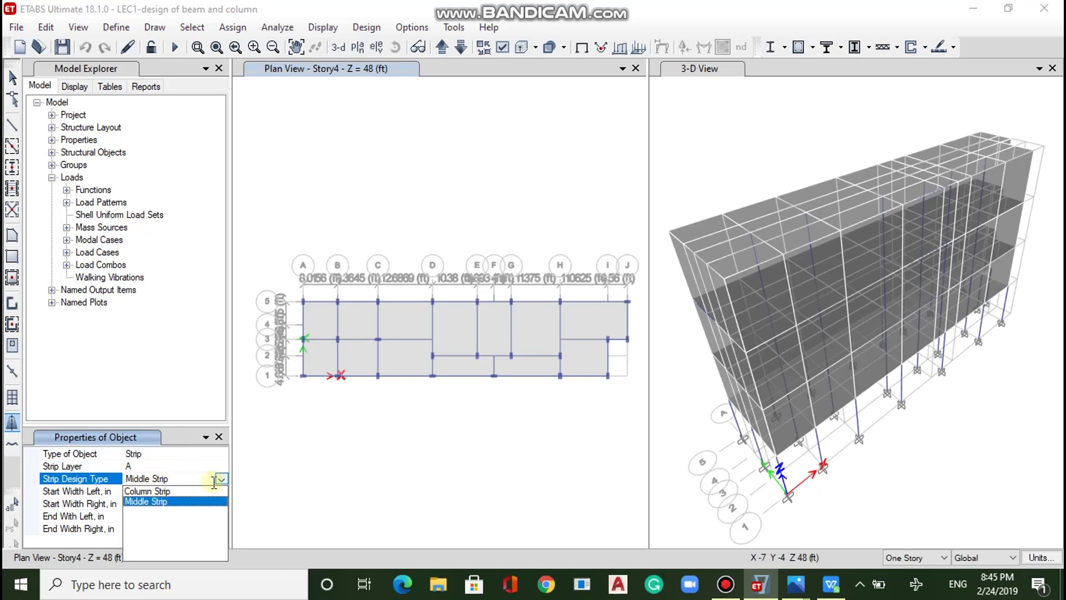
pyautogui.click(179, 501)
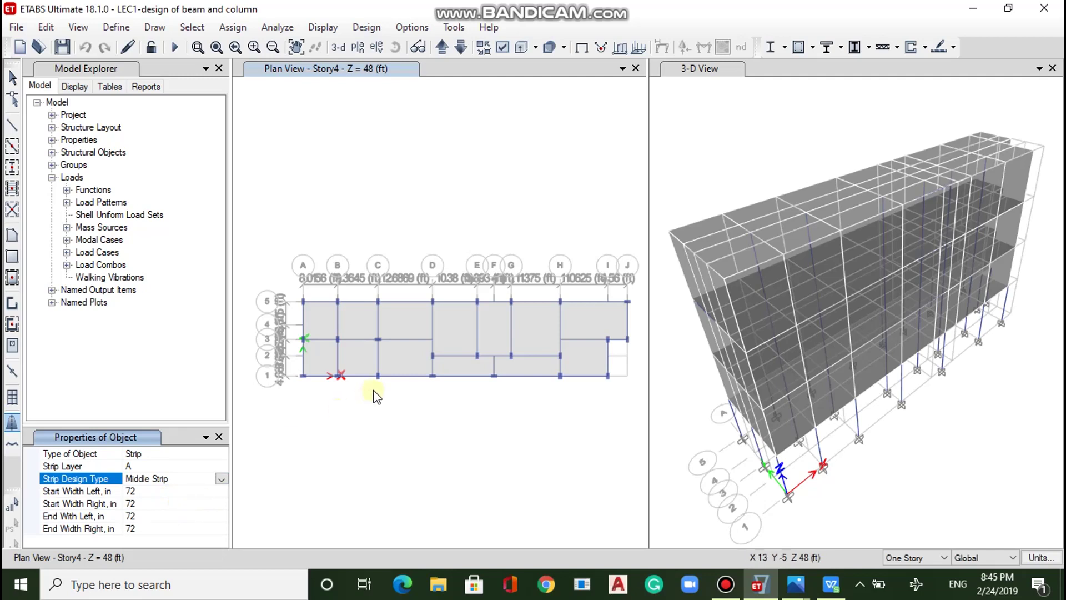
# - Try to draw a design strip along grid 2 from grid B to grid C on the Story4 plan
pyautogui.click(340, 355)
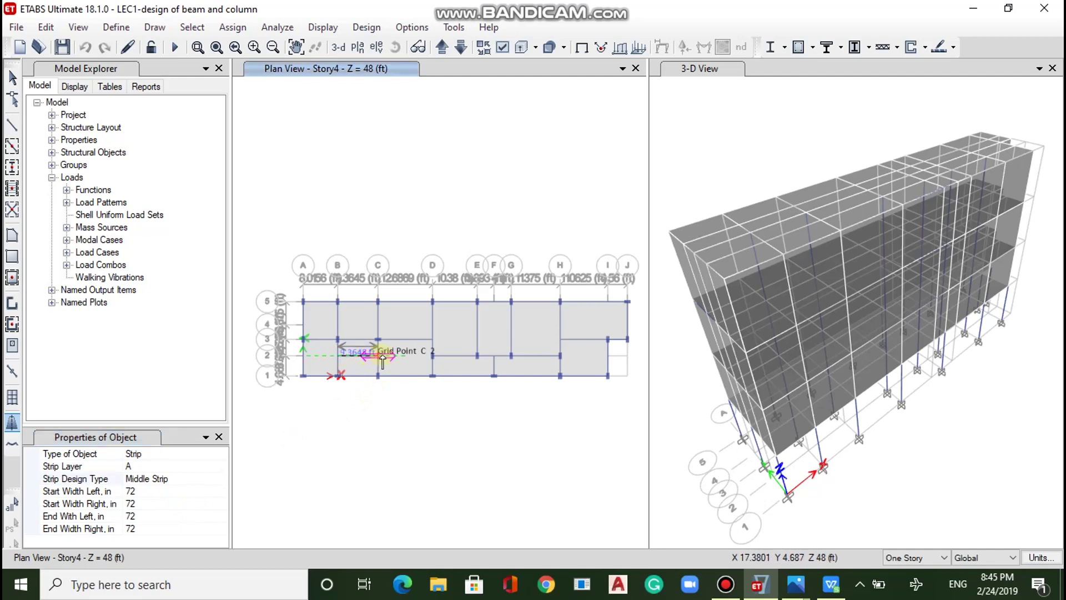
pyautogui.click(378, 356)
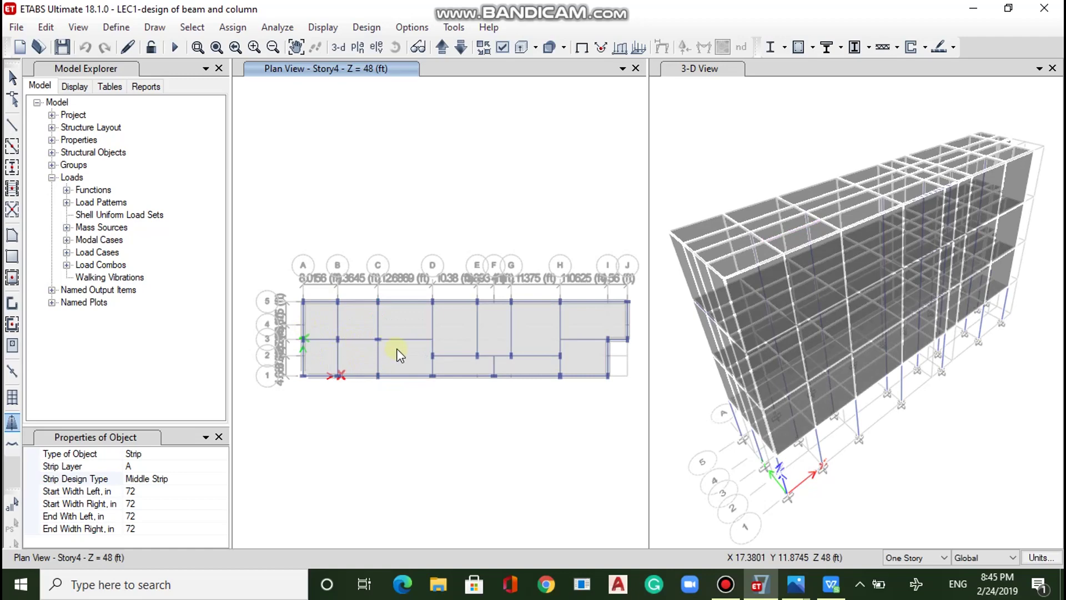
pyautogui.press('Escape')
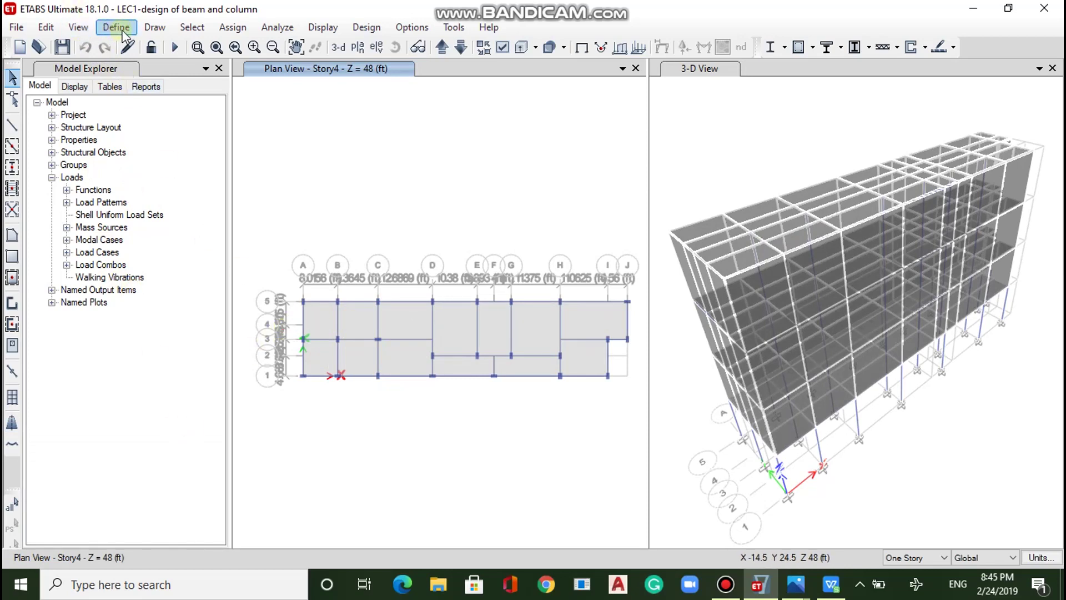
# - Start adding design strips along the Cartesian grid lines on Story4, switch to Similar Stories and include middle strips
pyautogui.click(53, 29)
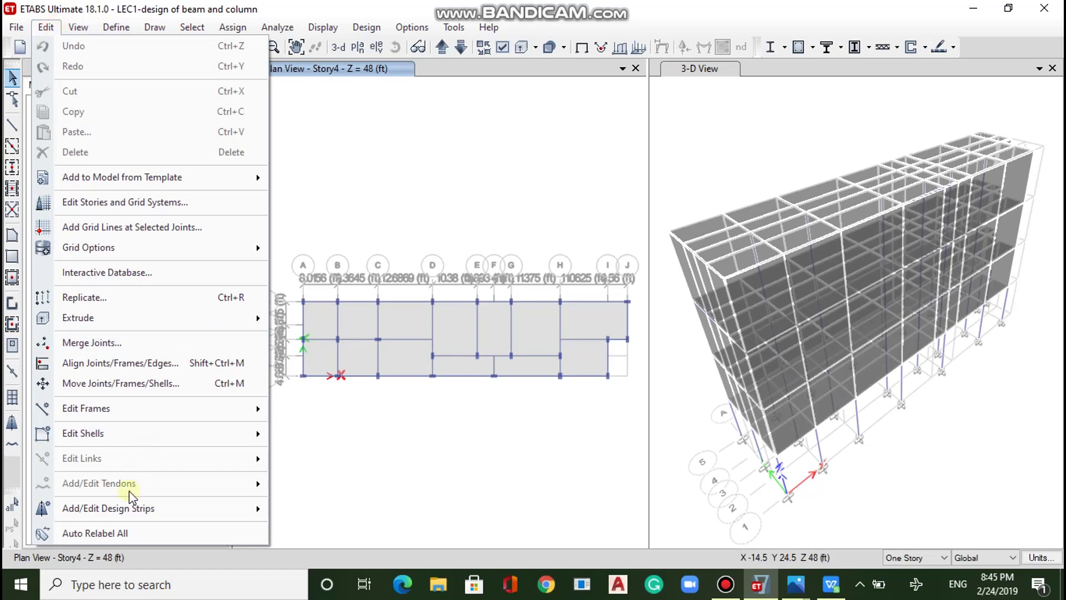
pyautogui.moveTo(123, 517)
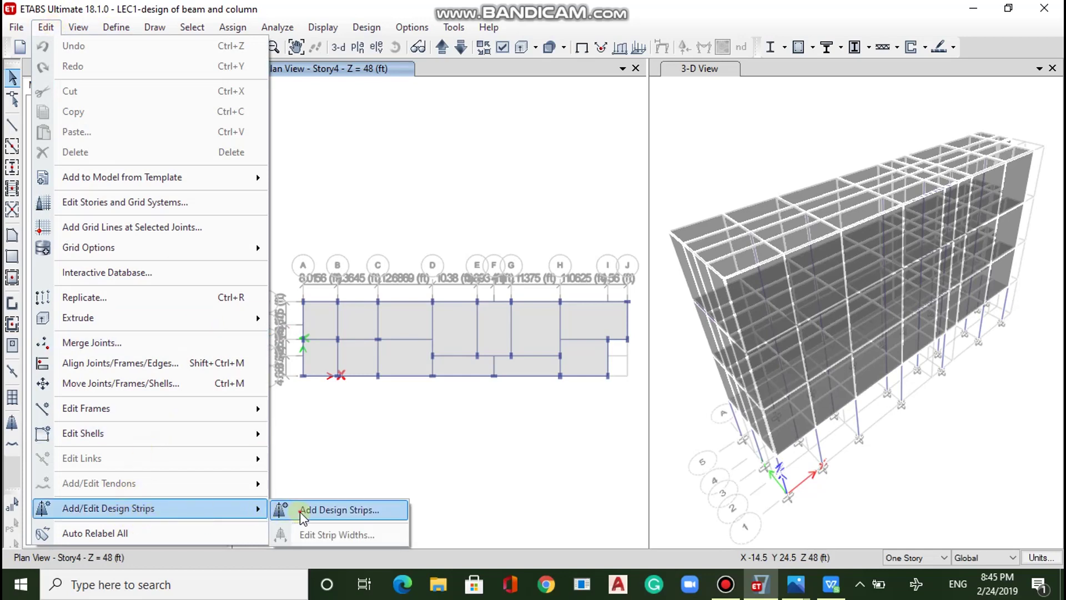
pyautogui.click(283, 510)
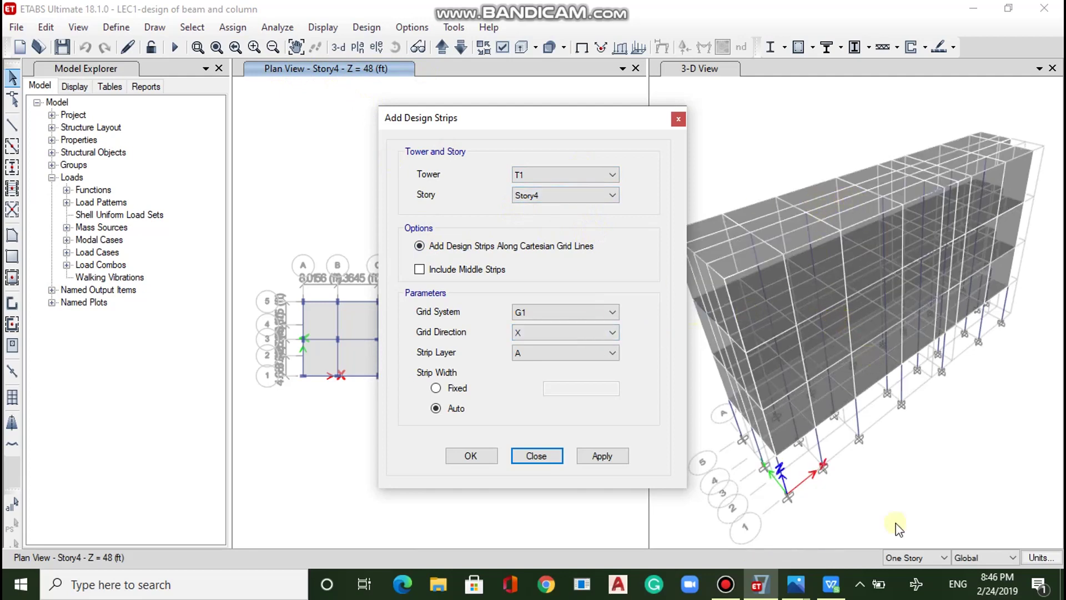
pyautogui.click(927, 558)
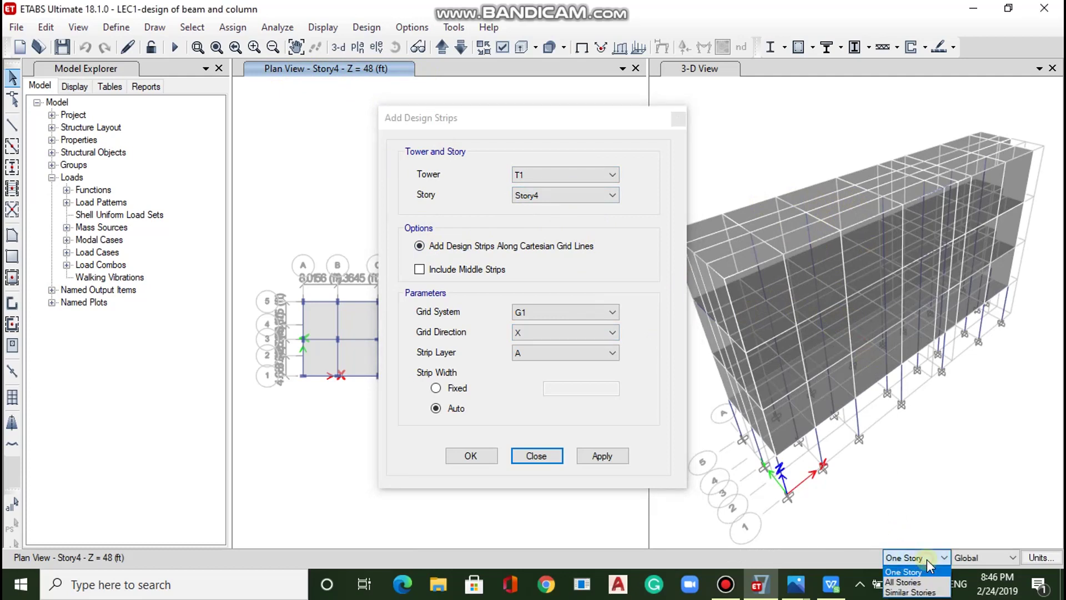
pyautogui.click(898, 592)
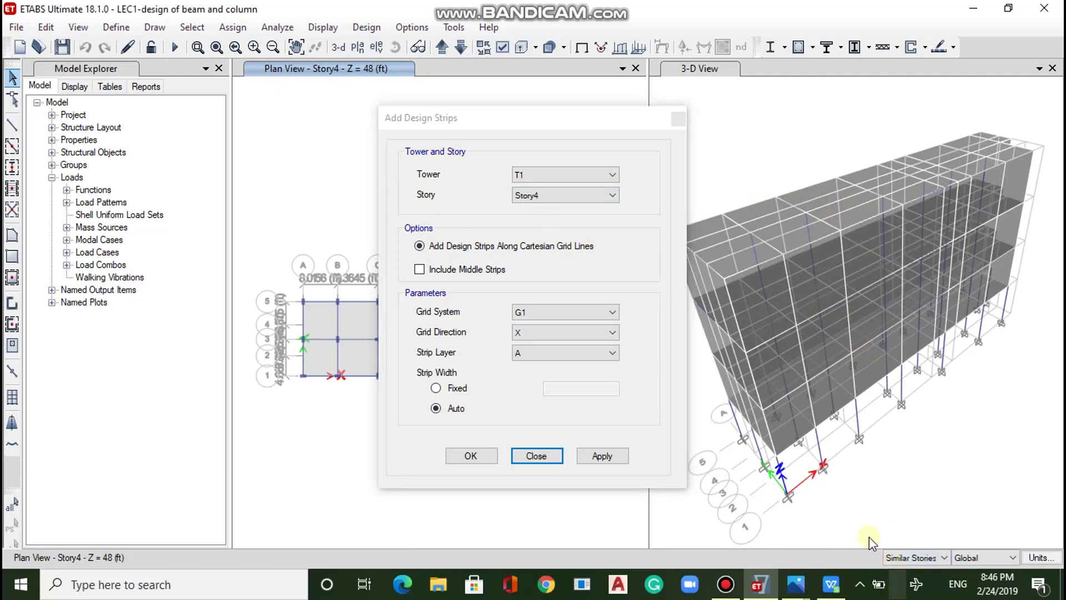
pyautogui.click(419, 270)
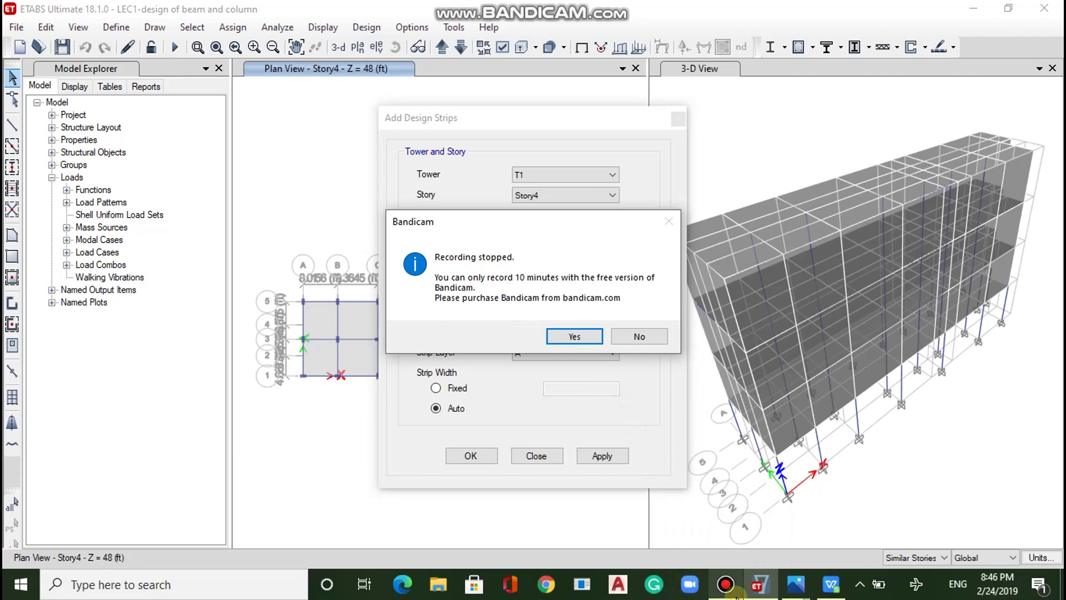
pyautogui.click(630, 335)
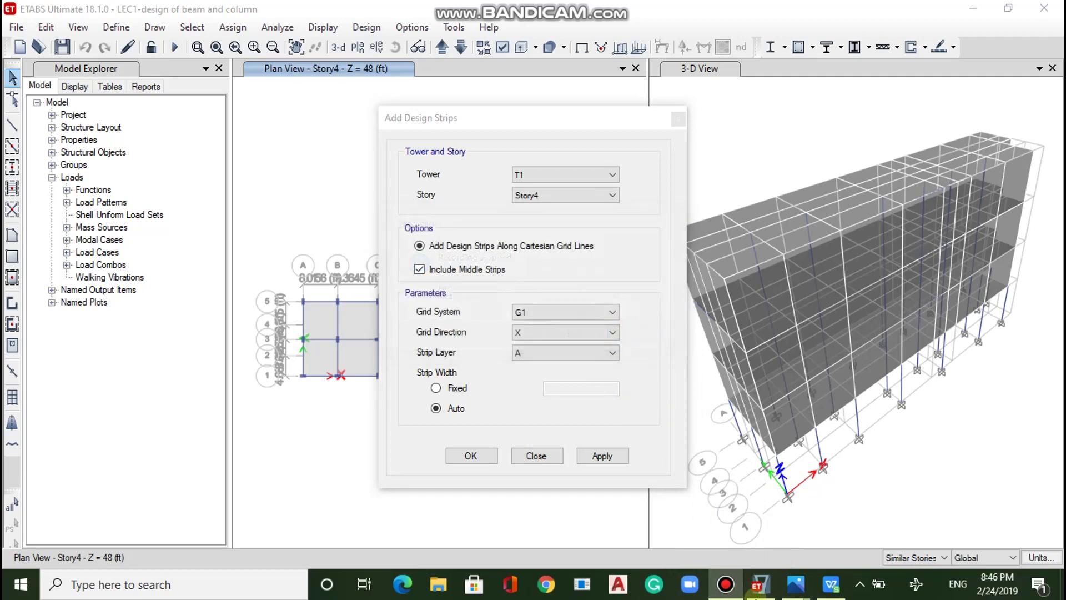
pyautogui.click(727, 588)
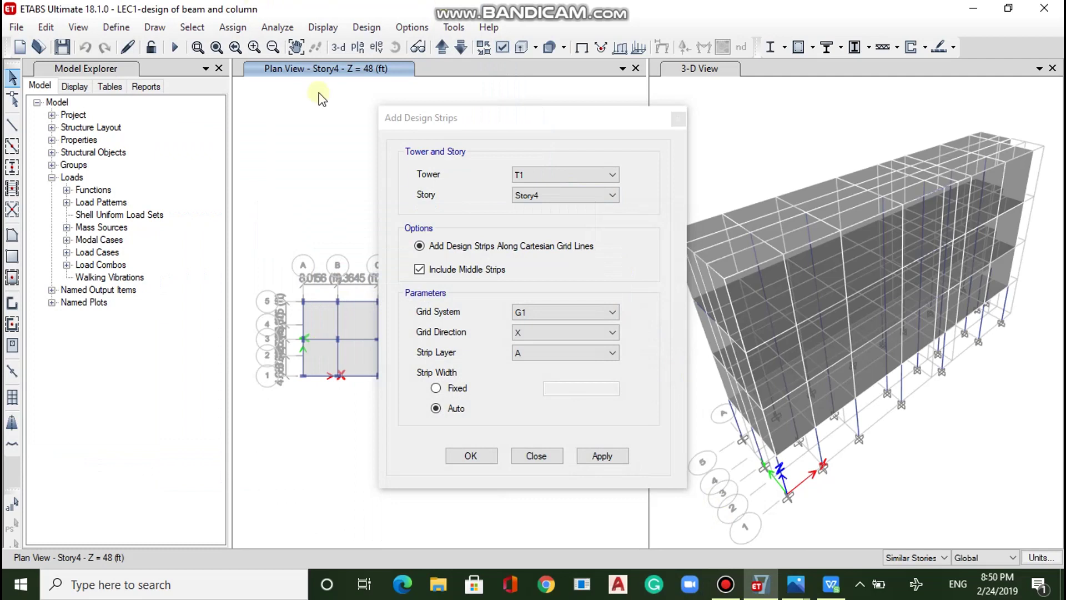
# - Add layer A design strips with automatic width along the X grid direction, including the middle strips
pyautogui.click(417, 270)
pyautogui.click(418, 269)
pyautogui.click(436, 387)
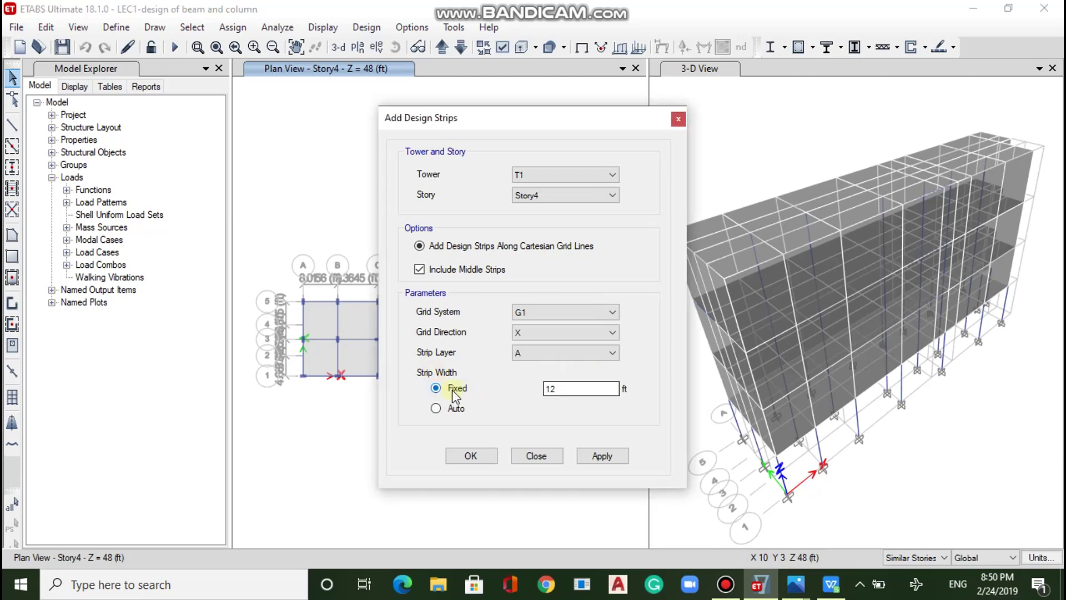
pyautogui.click(434, 408)
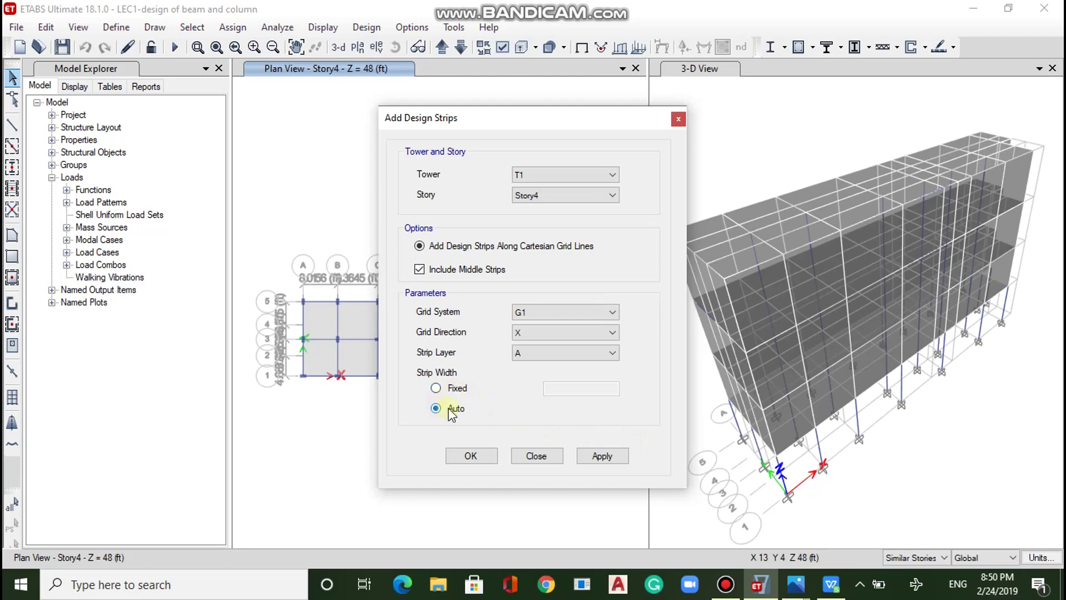
pyautogui.click(620, 462)
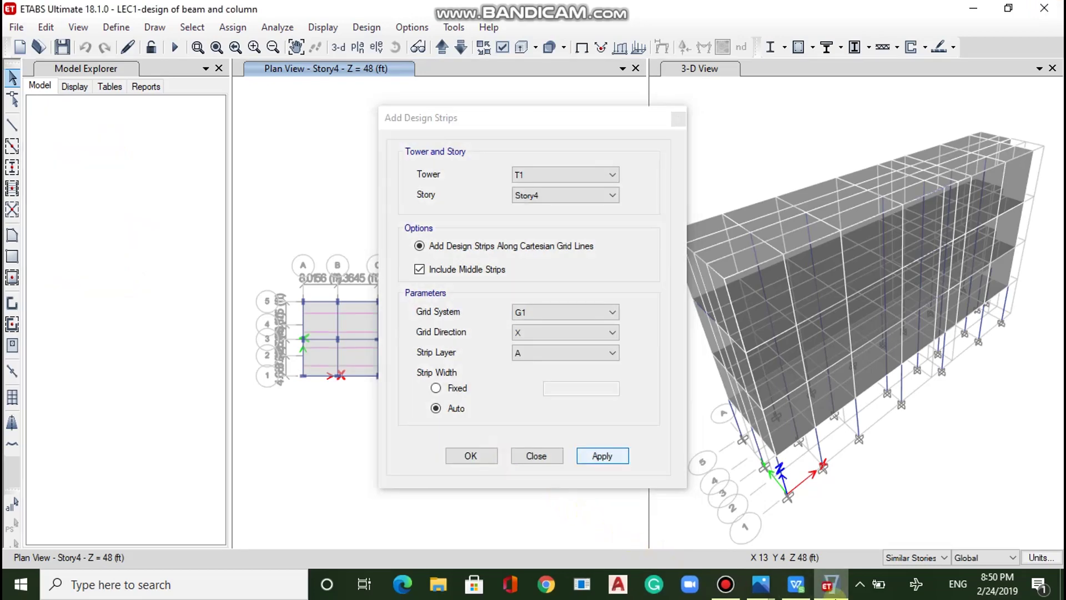
pyautogui.click(725, 592)
pyautogui.click(546, 376)
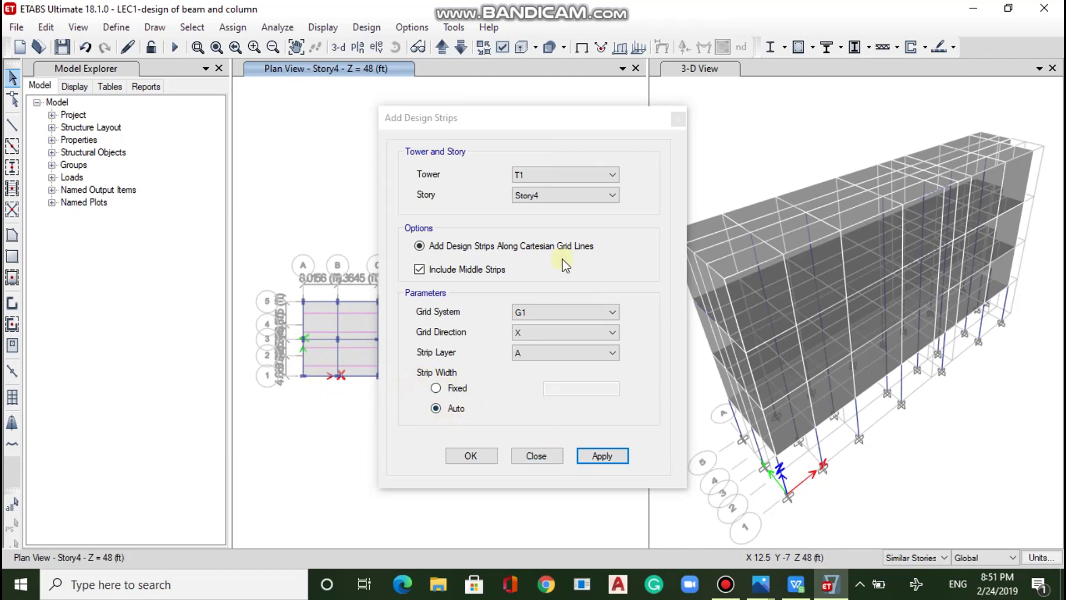
# - Add layer B design strips along the Y grid direction with automatic width and finish adding strips
pyautogui.click(548, 332)
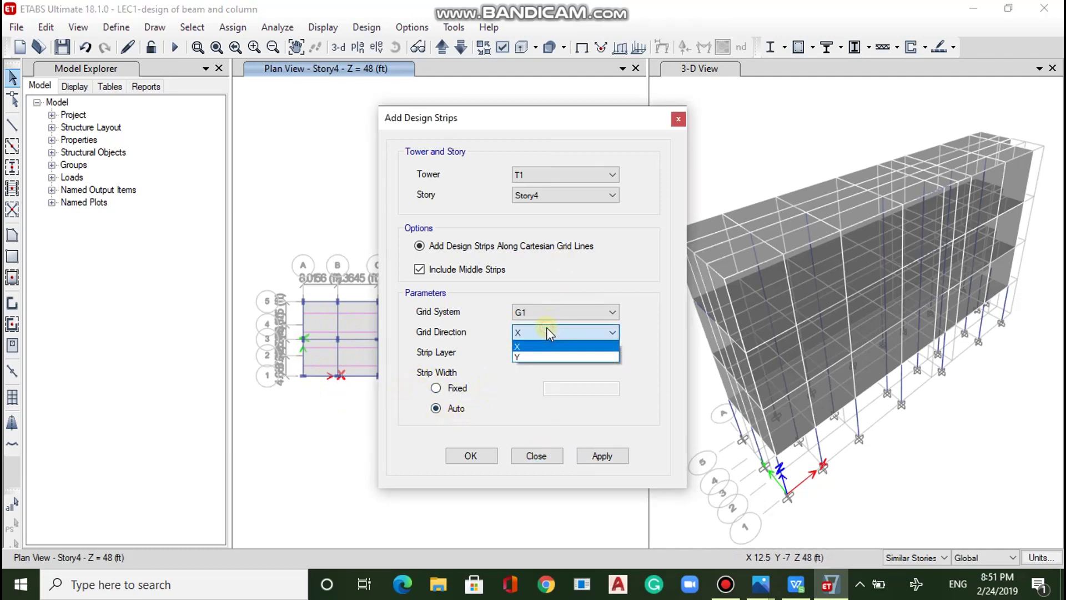
pyautogui.click(533, 358)
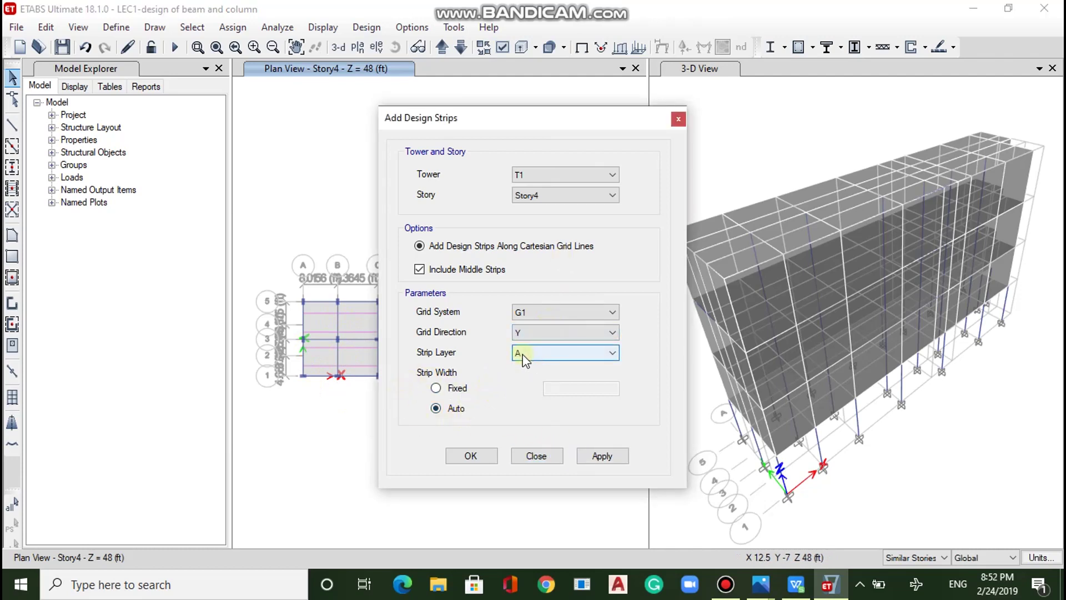
pyautogui.click(531, 354)
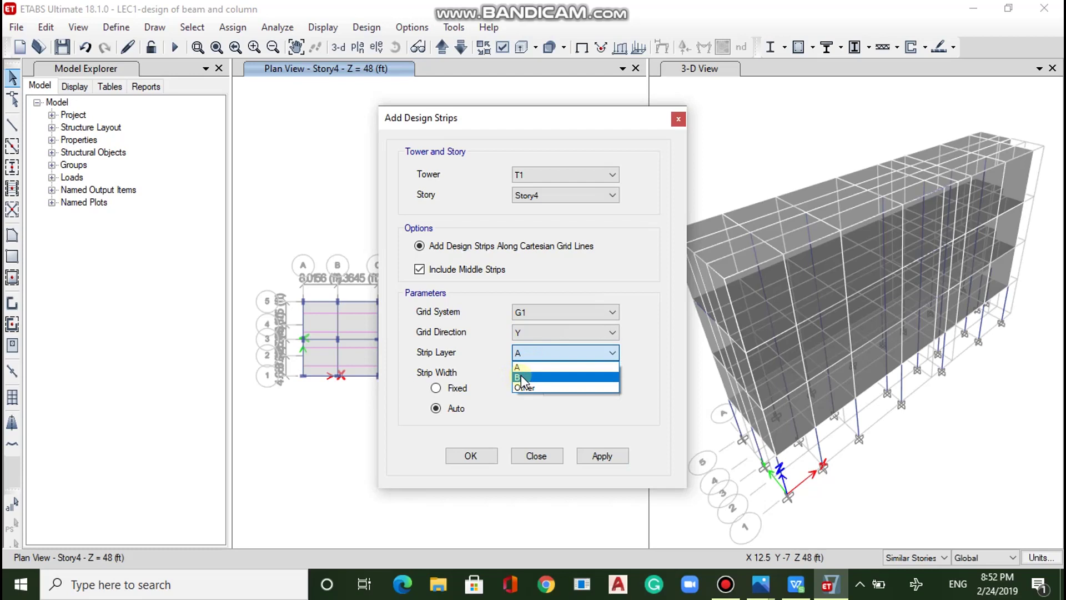
pyautogui.click(521, 377)
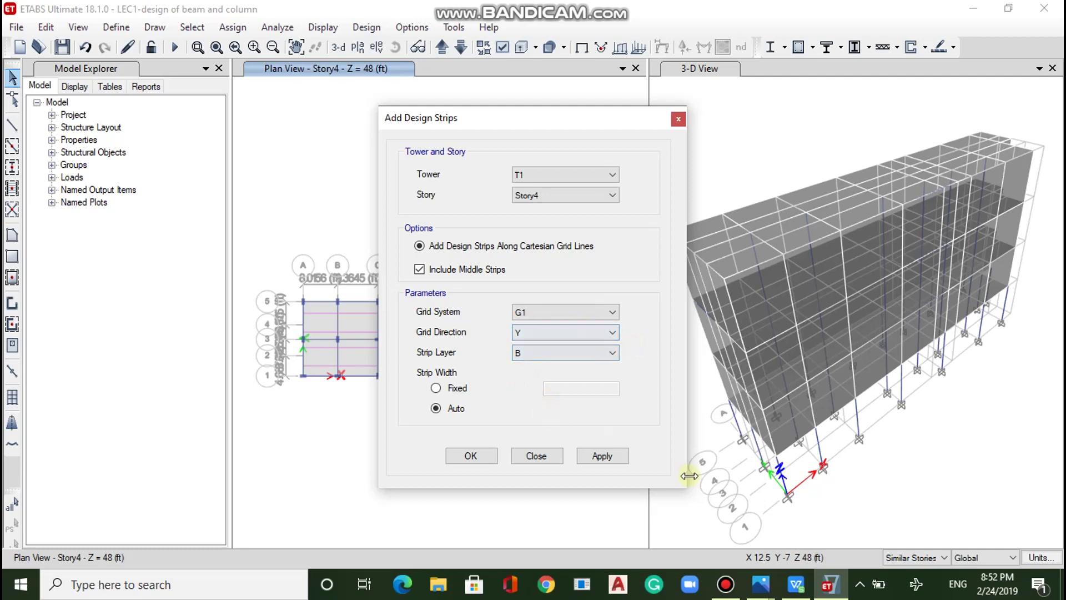
pyautogui.click(615, 461)
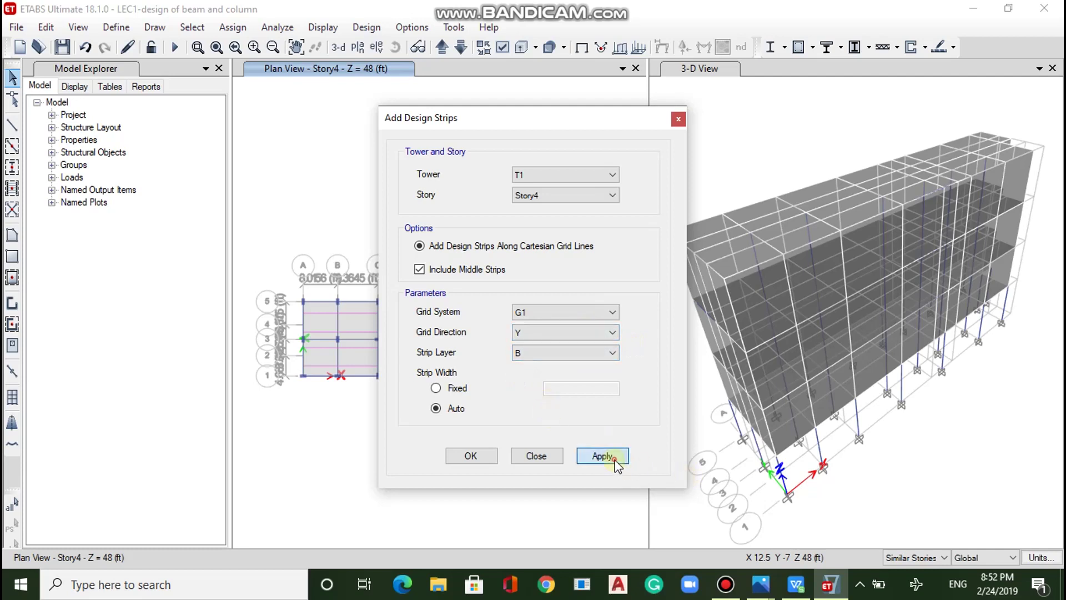
pyautogui.click(482, 458)
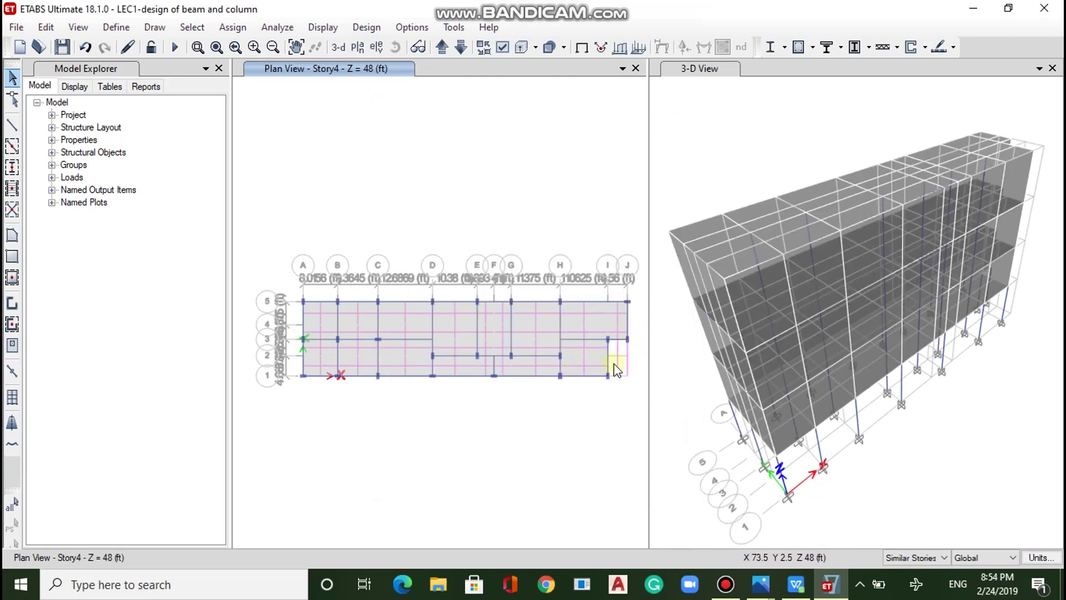
# - Widen the plan view and examine the design strips around the open bay between grids I and J
pyautogui.scroll(3, 624, 361)
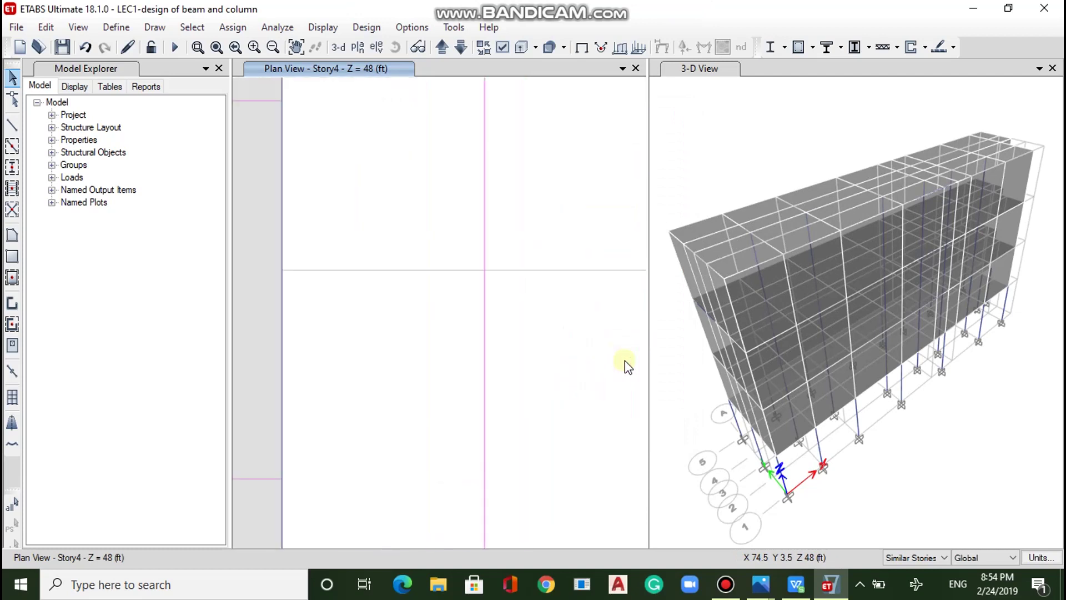
pyautogui.scroll(-1, 624, 361)
pyautogui.scroll(-2, 625, 361)
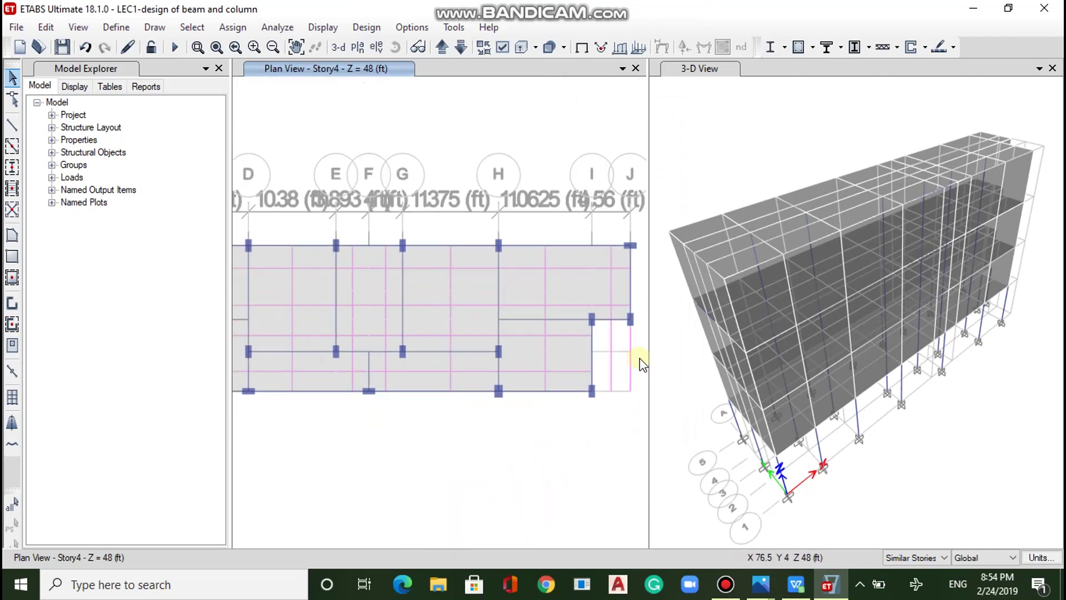
pyautogui.moveTo(648, 360); pyautogui.dragTo(875, 361)
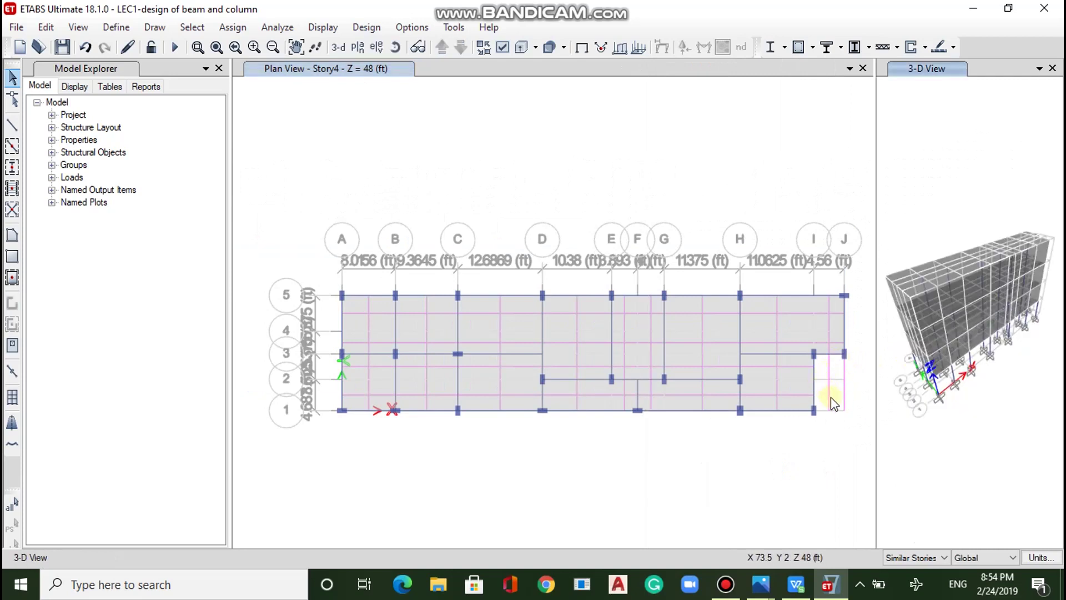
pyautogui.scroll(-4, 830, 398)
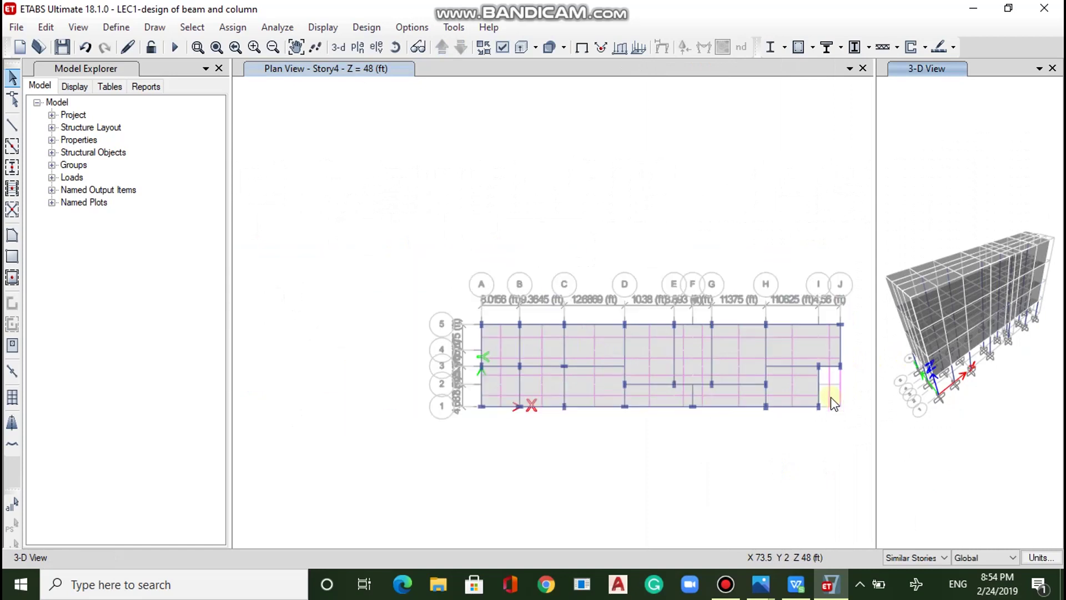
pyautogui.scroll(3, 836, 396)
pyautogui.scroll(1, 838, 401)
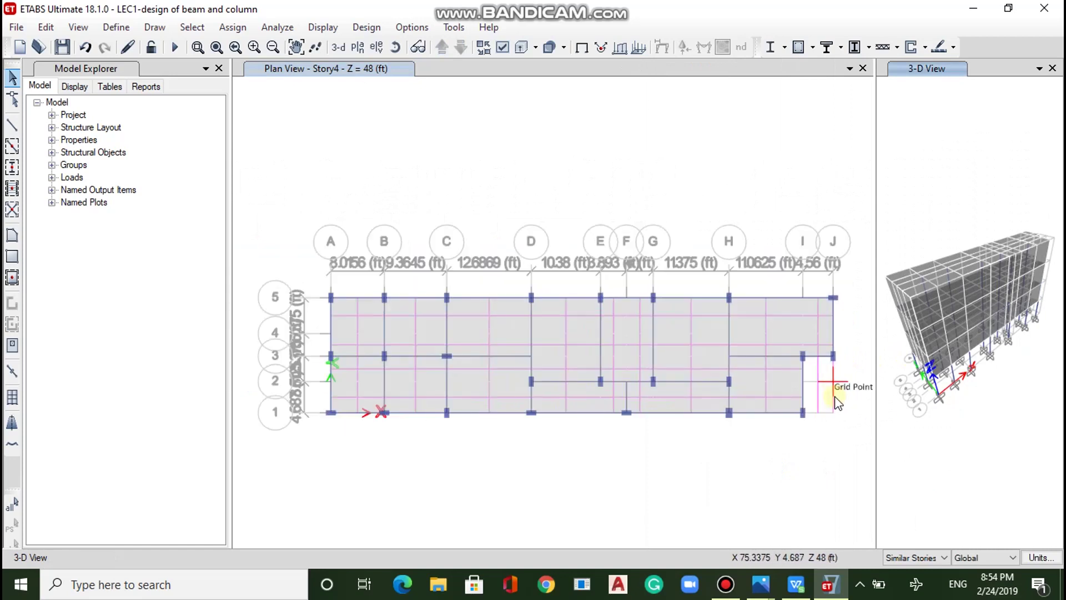
# - View the Story3 and Story2 plans and inspect the assignments of the Story2 slab between grids C and D
pyautogui.click(317, 149)
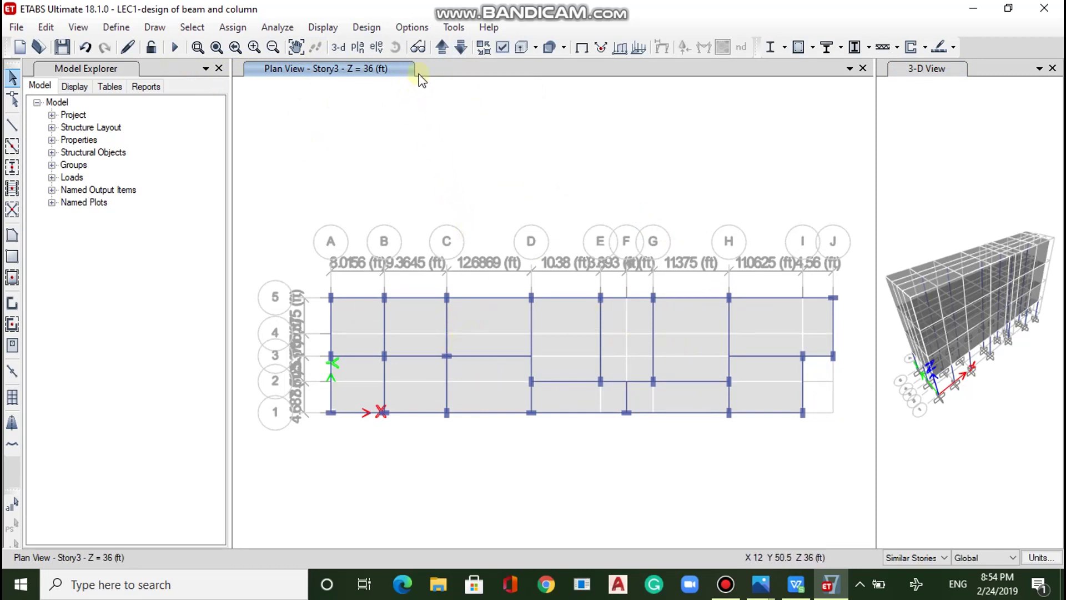
pyautogui.click(452, 48)
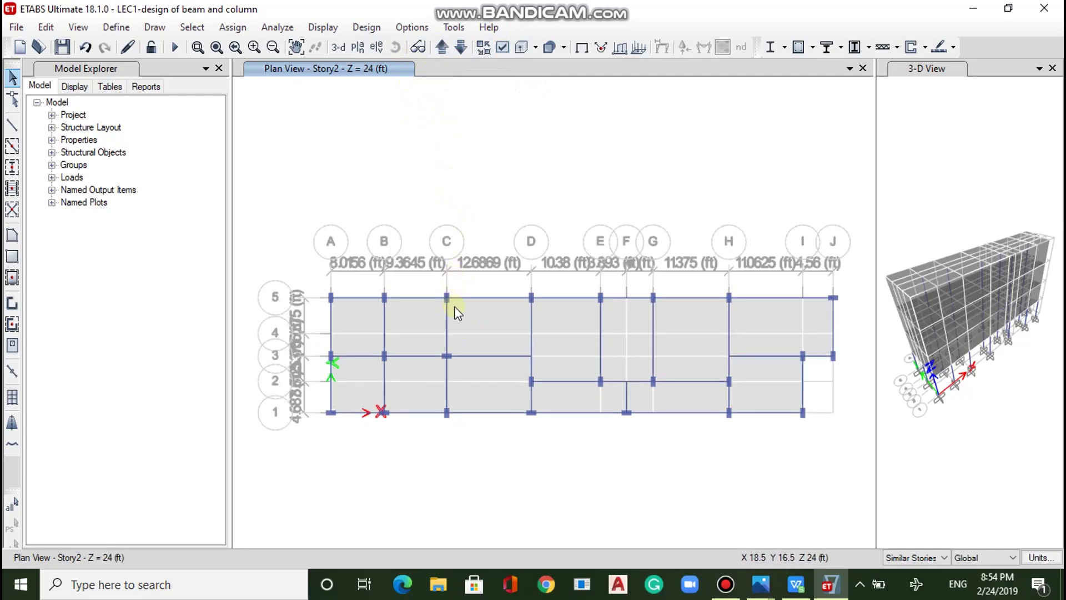
pyautogui.click(467, 334)
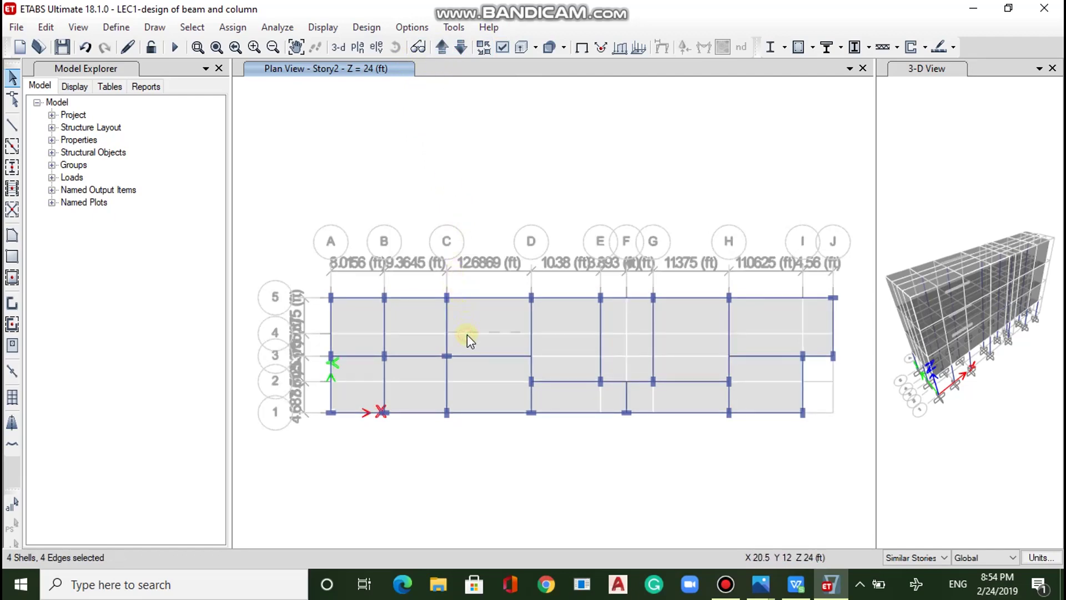
pyautogui.rightClick(468, 334)
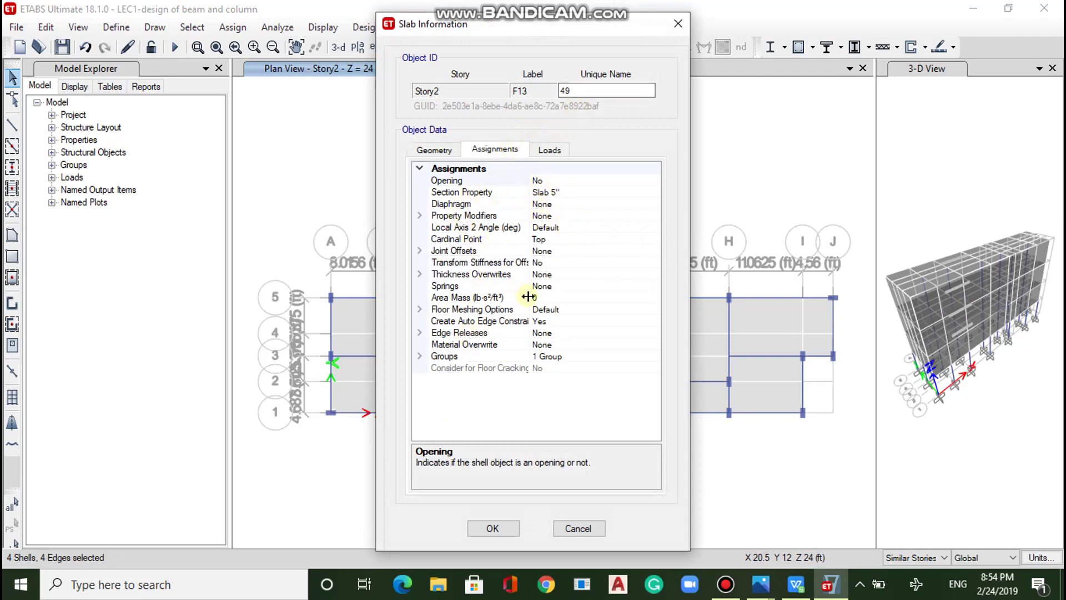
pyautogui.click(578, 528)
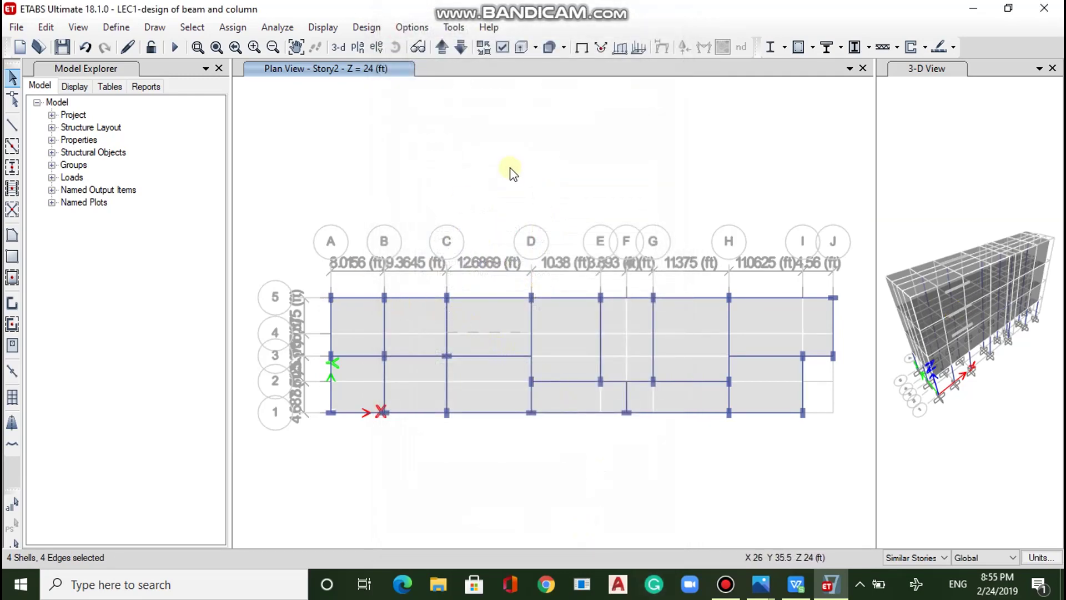
# - Return the plan view to Story4 to view its design strips
pyautogui.click(442, 47)
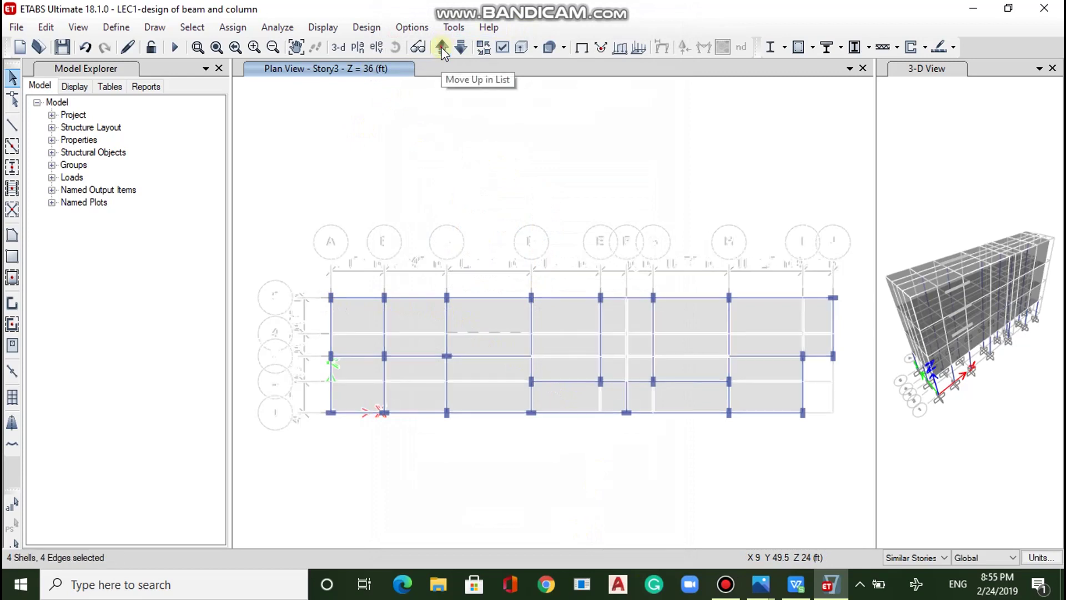
pyautogui.click(442, 48)
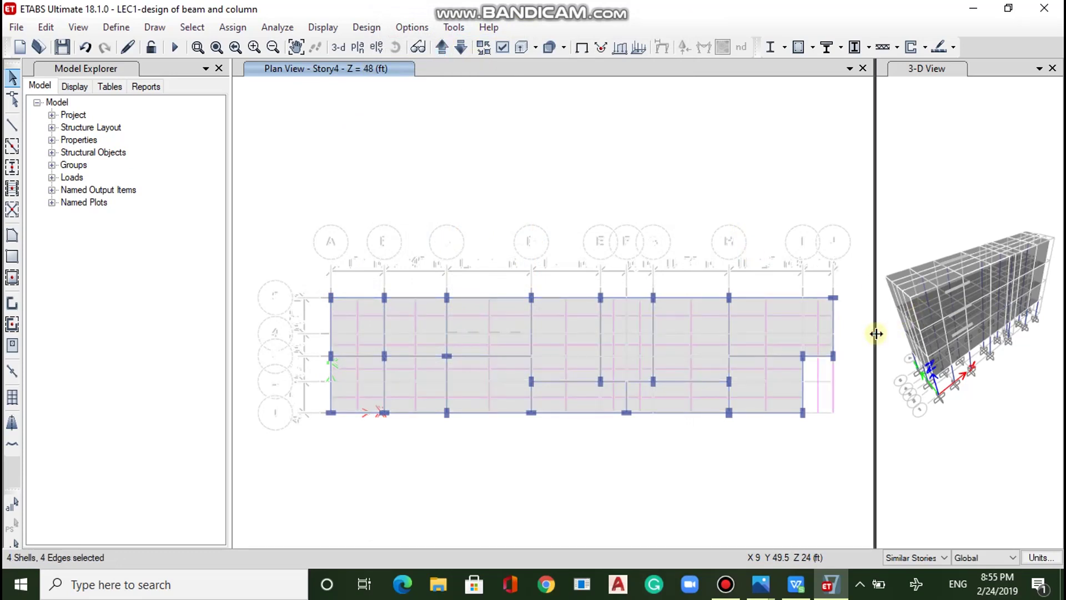
pyautogui.moveTo(876, 334); pyautogui.dragTo(875, 333)
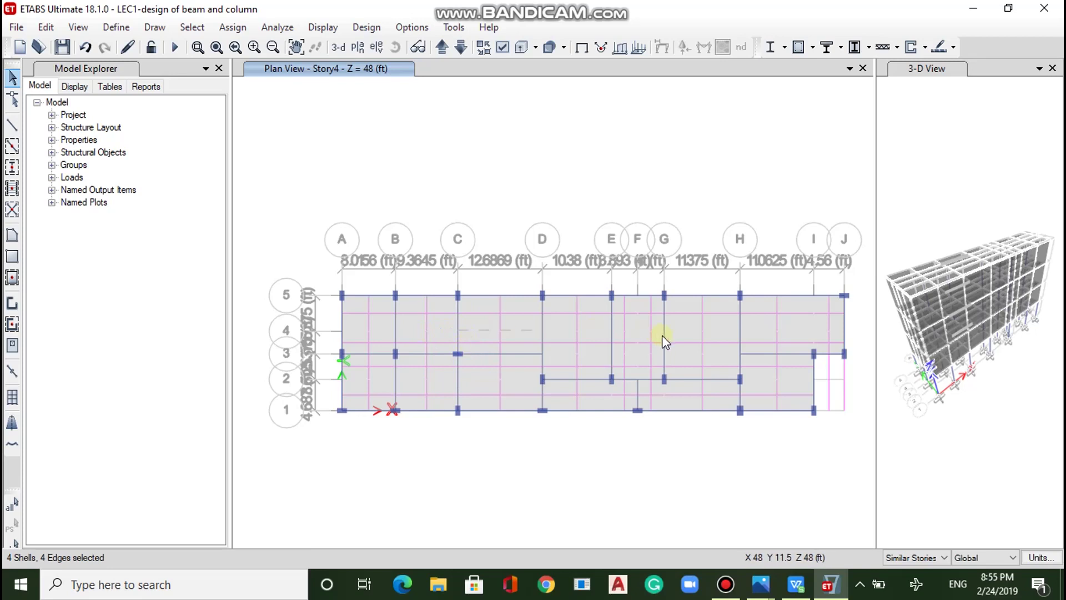
# - Select all layer A and layer B design strips on Story4 by object type
pyautogui.click(192, 27)
pyautogui.moveTo(215, 46)
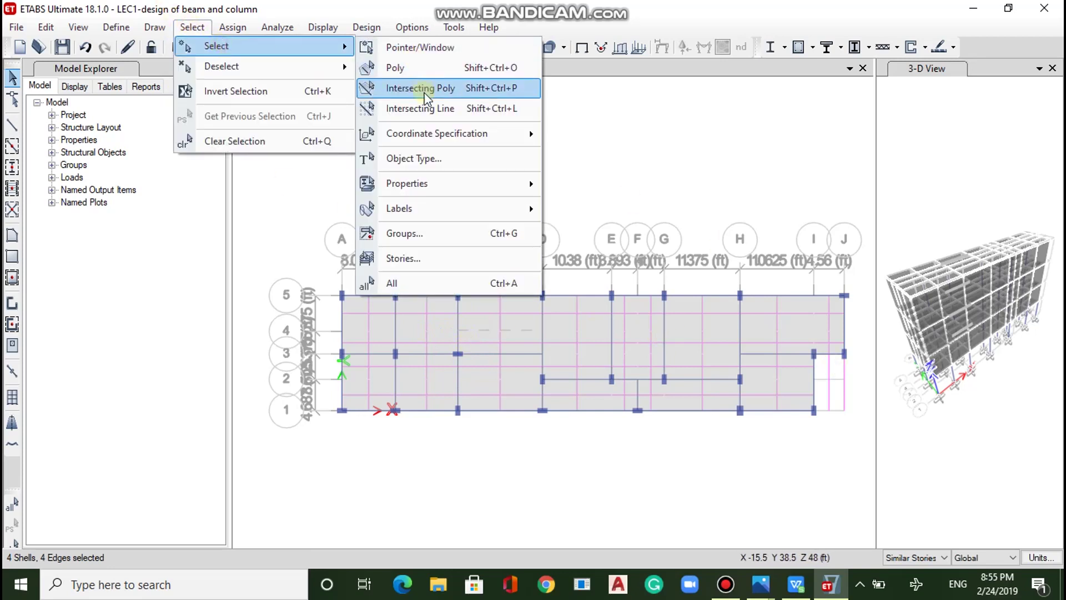
pyautogui.click(427, 158)
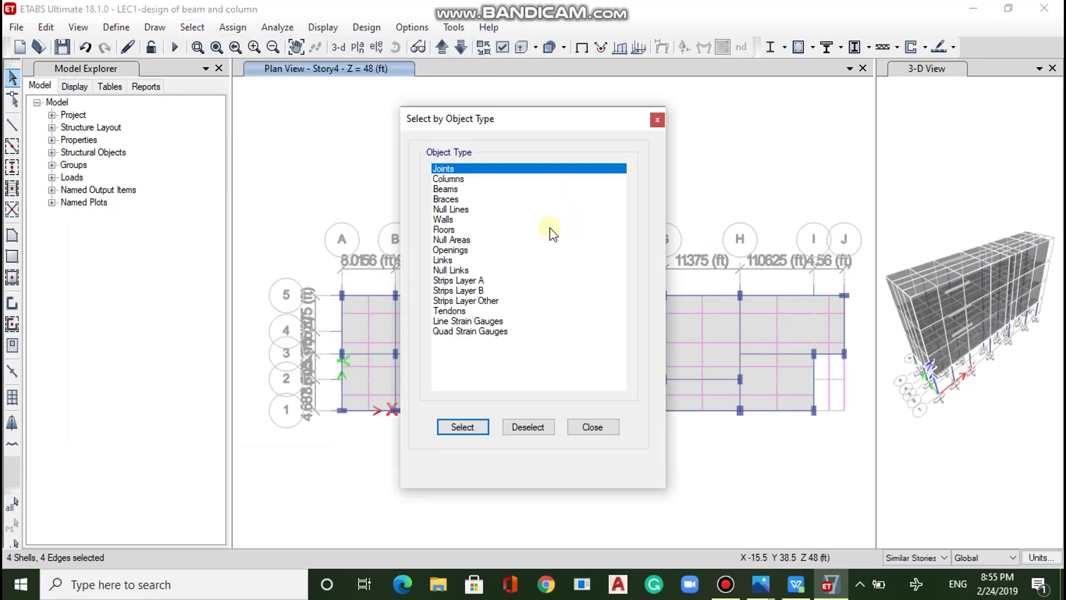
pyautogui.click(470, 281)
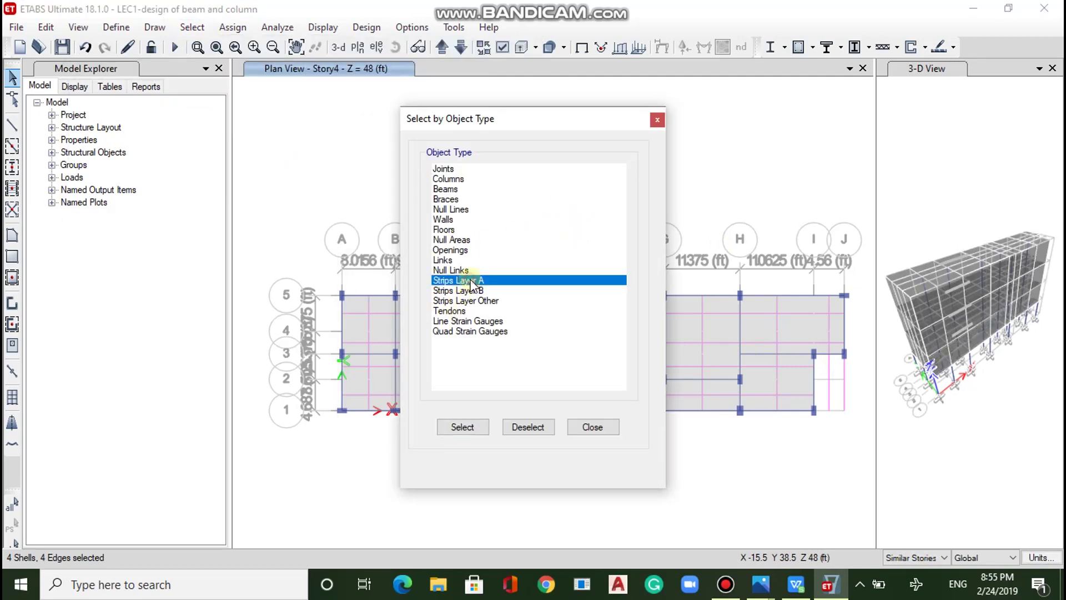
pyautogui.click(471, 428)
pyautogui.click(469, 290)
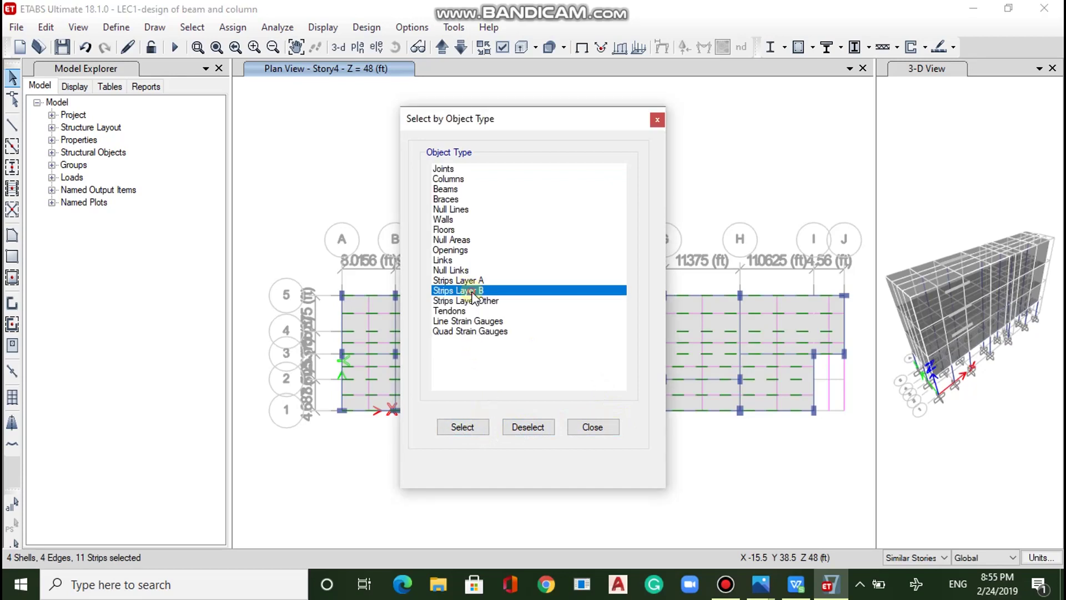
pyautogui.click(462, 428)
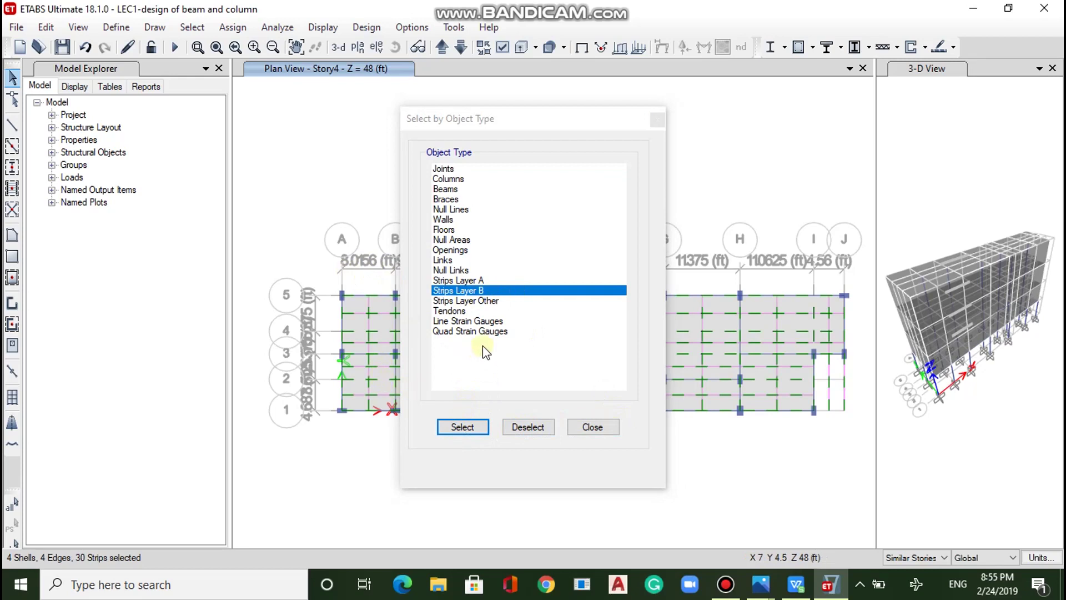
pyautogui.click(593, 428)
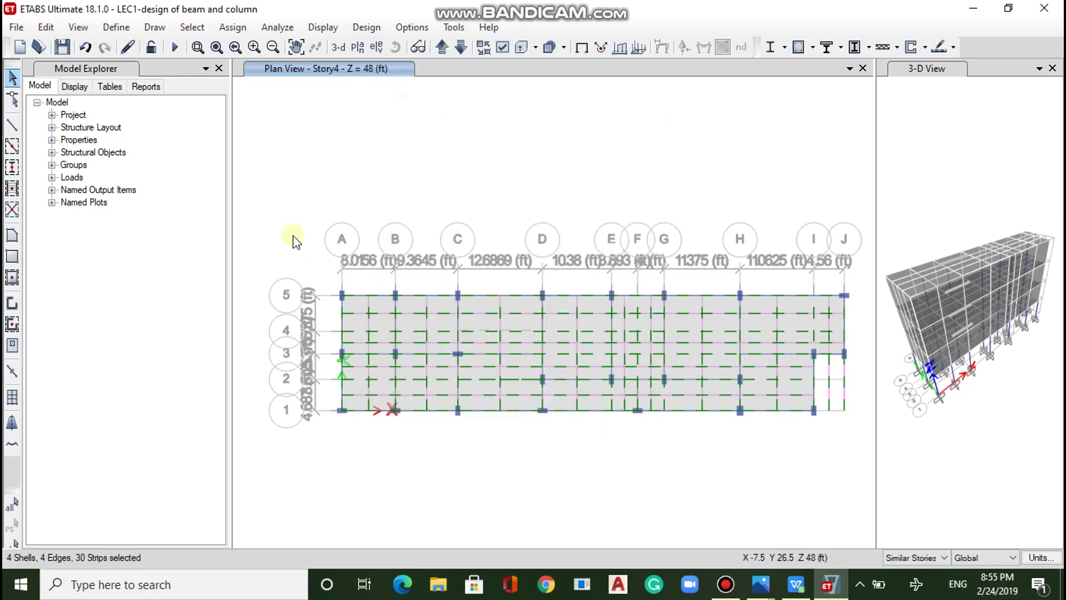
# - Replicate the selected design strips on Story3, Story2 and Story1, excluding the Base, and leave the Replicate command
pyautogui.click(46, 27)
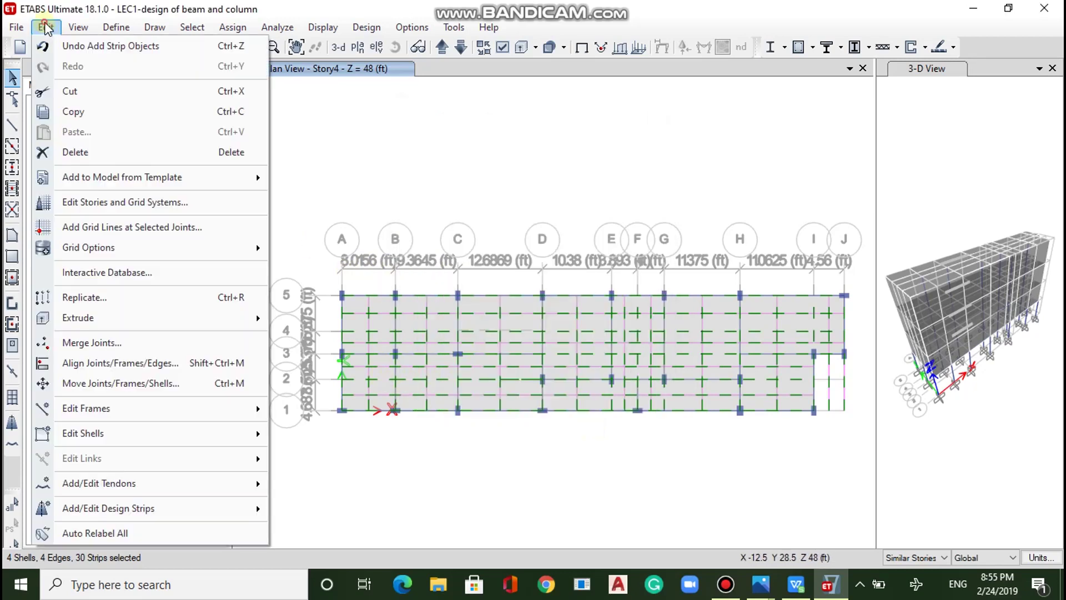
pyautogui.click(127, 296)
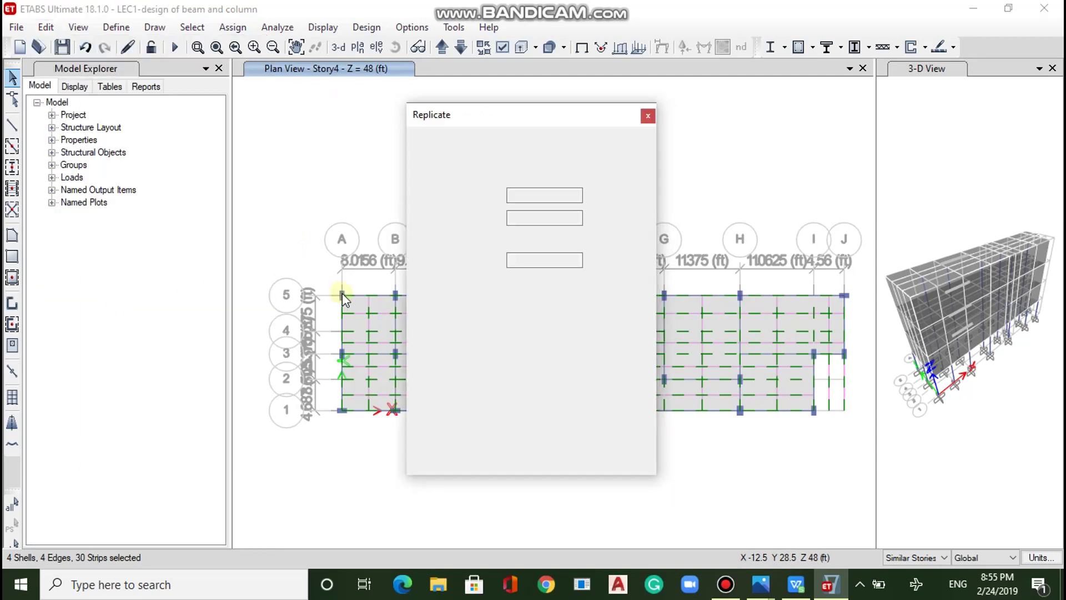
pyautogui.click(533, 198)
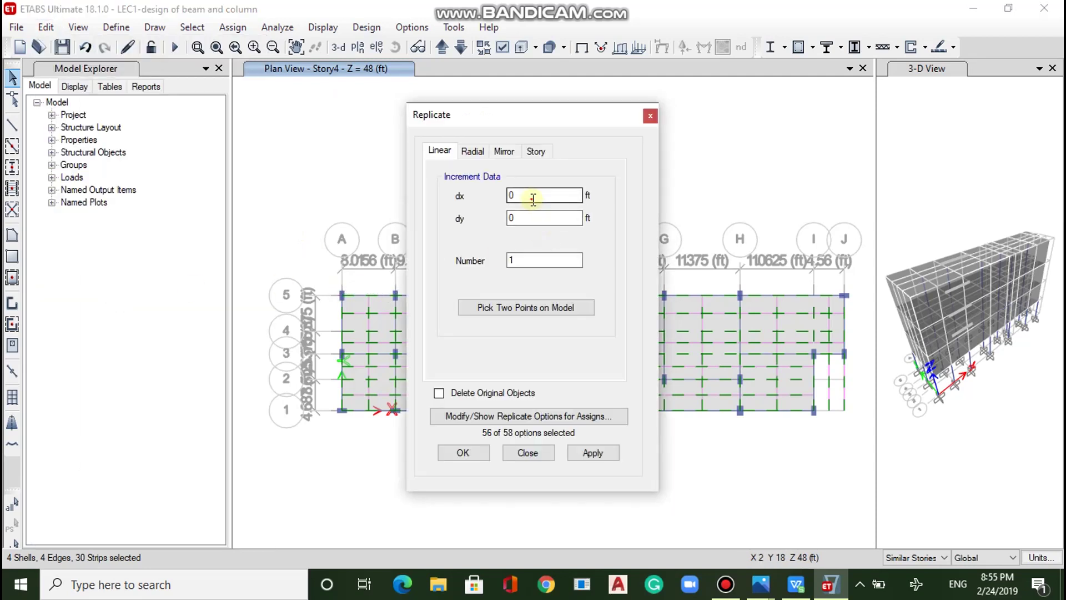
pyautogui.write('1')
pyautogui.click(536, 151)
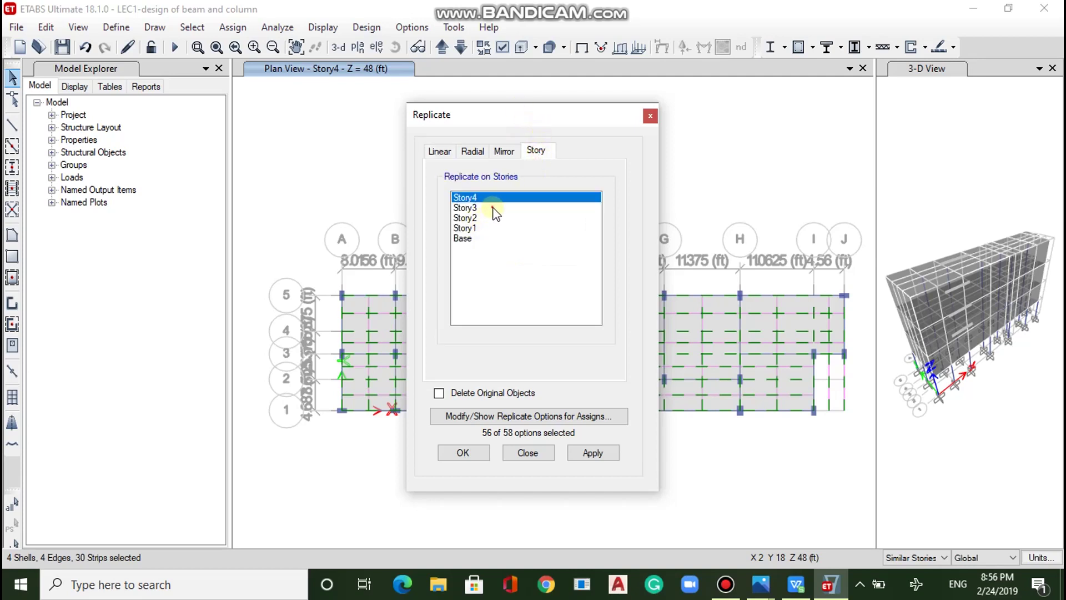
pyautogui.moveTo(486, 208); pyautogui.dragTo(471, 239)
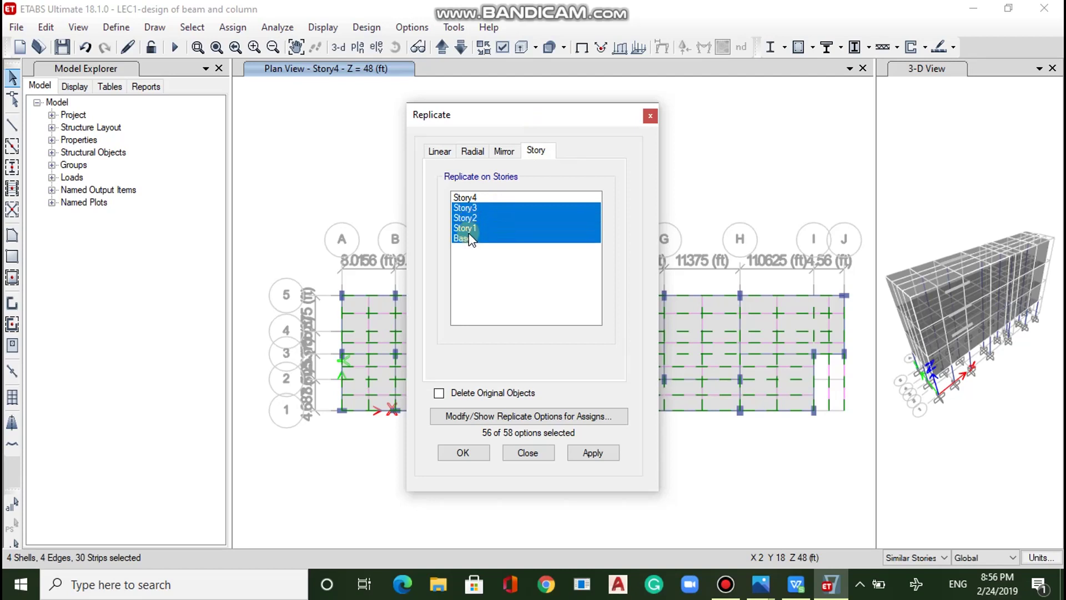
pyautogui.keyDown('ctrl'); pyautogui.click(472, 238); pyautogui.keyUp('ctrl')
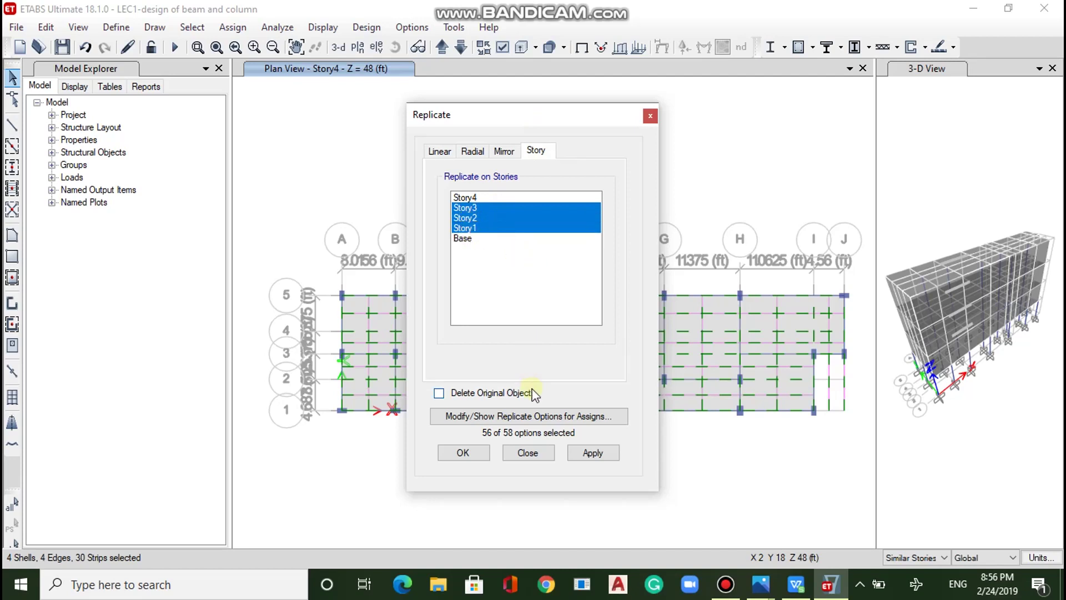
pyautogui.click(591, 451)
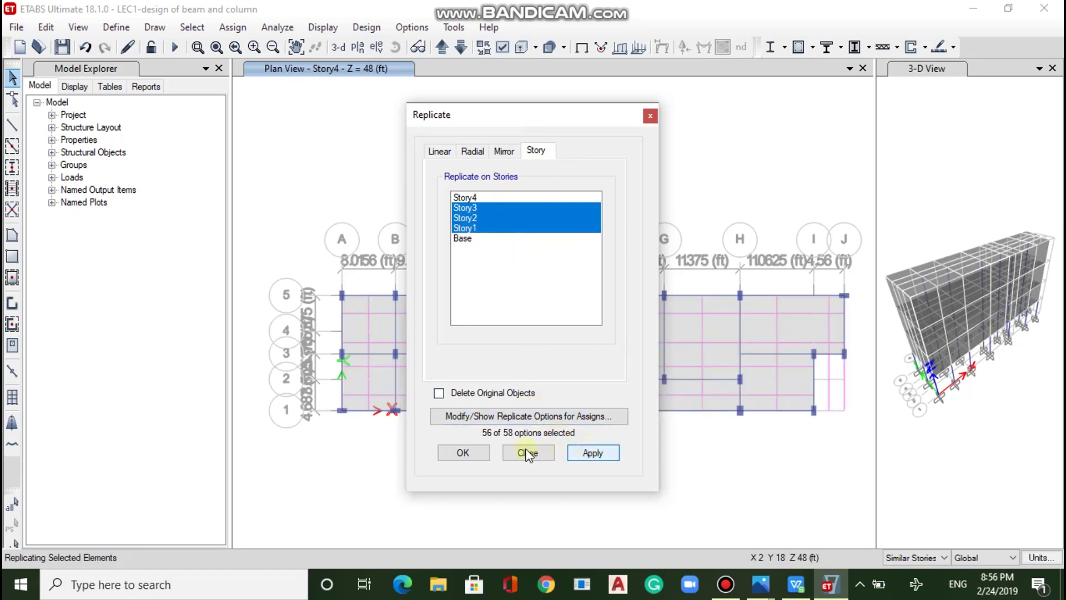
pyautogui.click(605, 454)
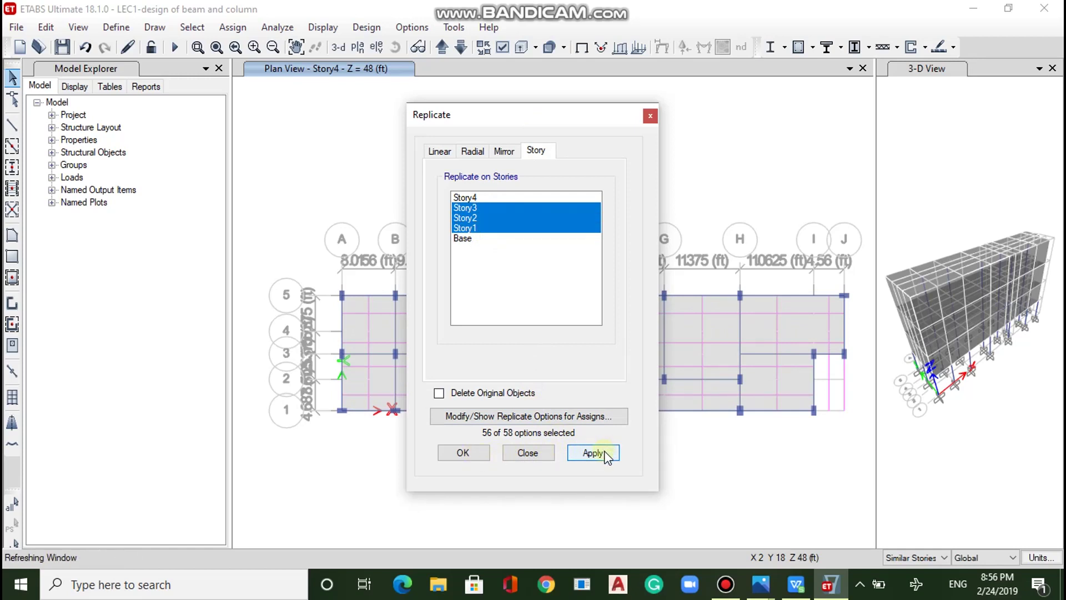
pyautogui.click(605, 454)
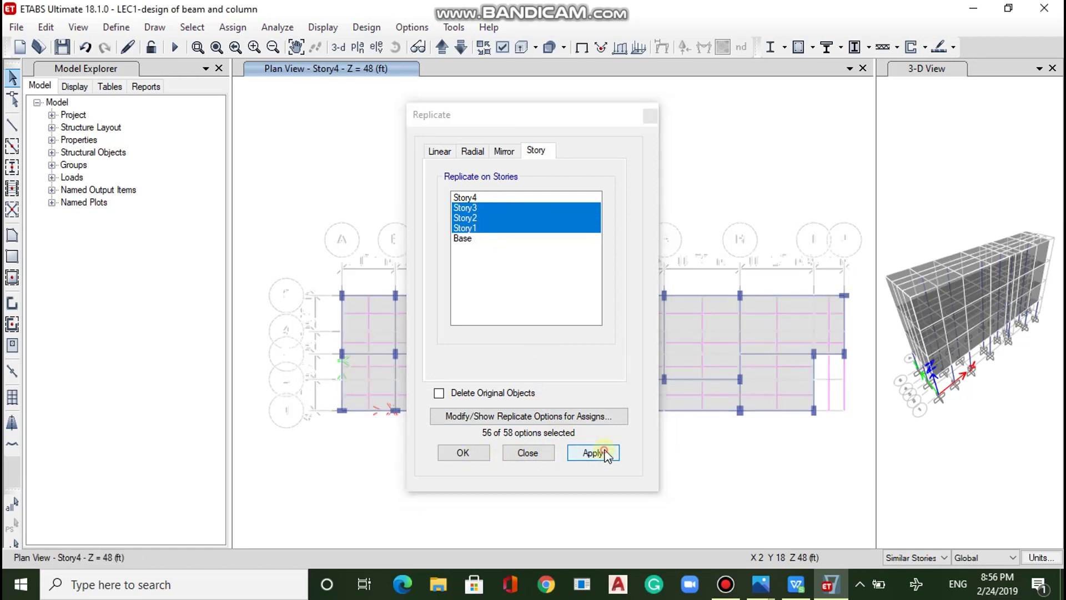
pyautogui.click(470, 447)
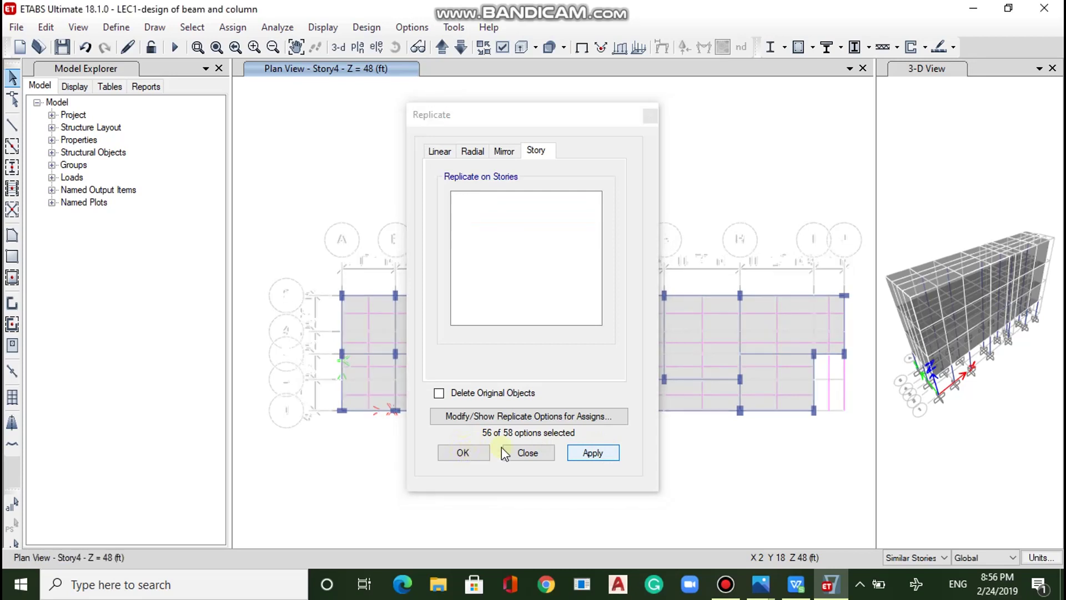
pyautogui.click(468, 451)
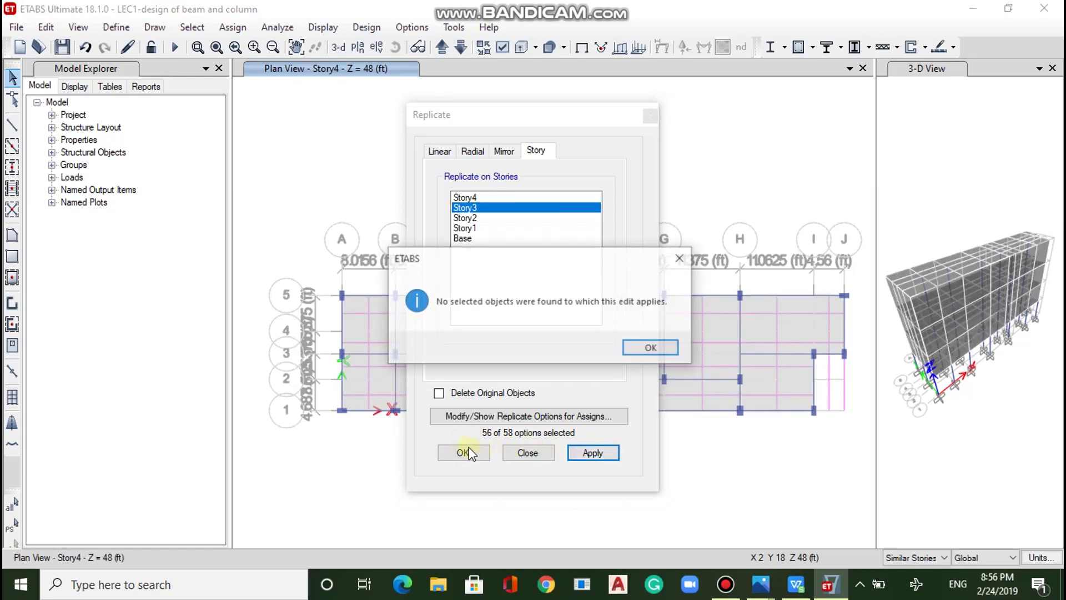
pyautogui.click(651, 347)
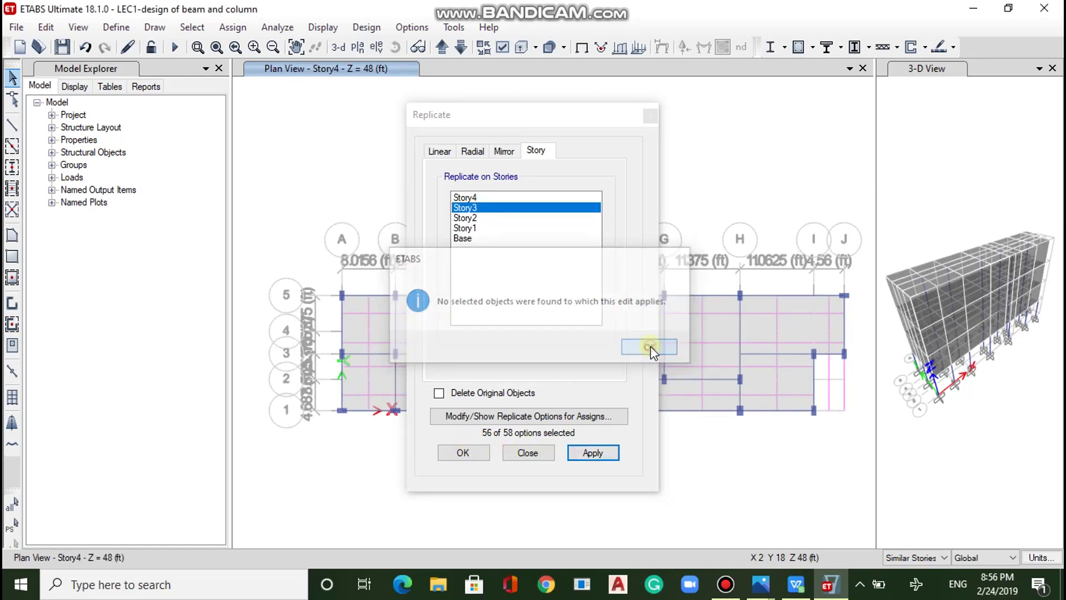
pyautogui.click(473, 453)
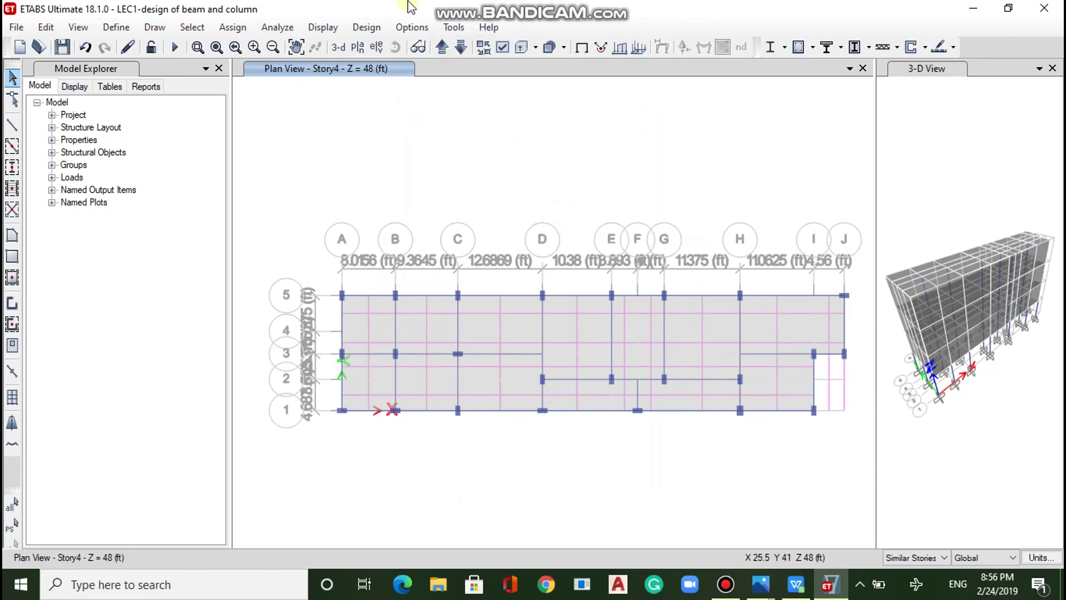
# - Step the plan view down through Story3 and Story2 to Story1 to check each floor's design strips
pyautogui.click(461, 51)
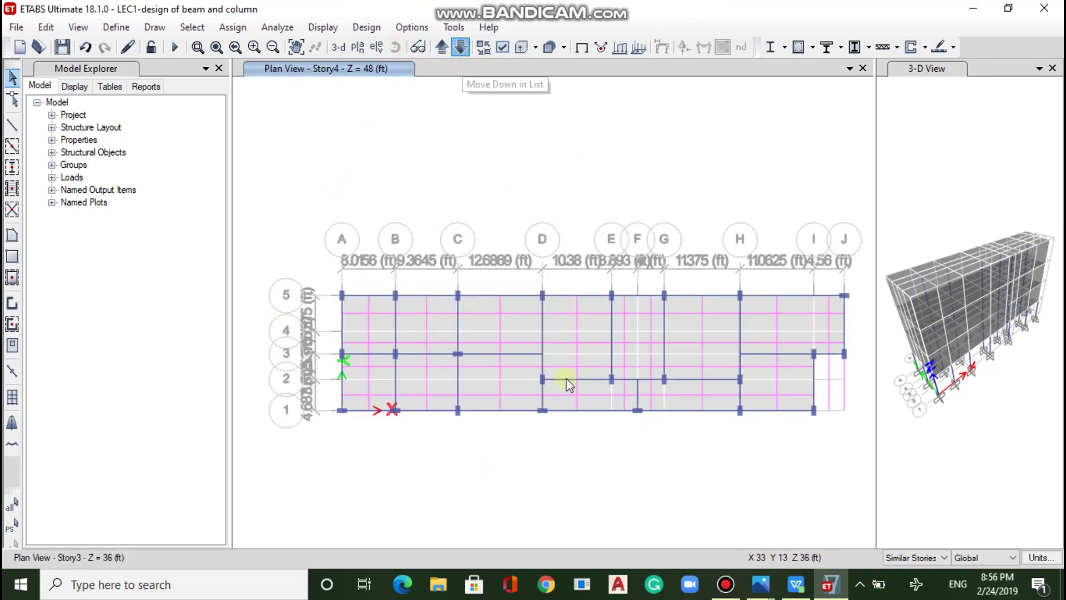
pyautogui.click(461, 48)
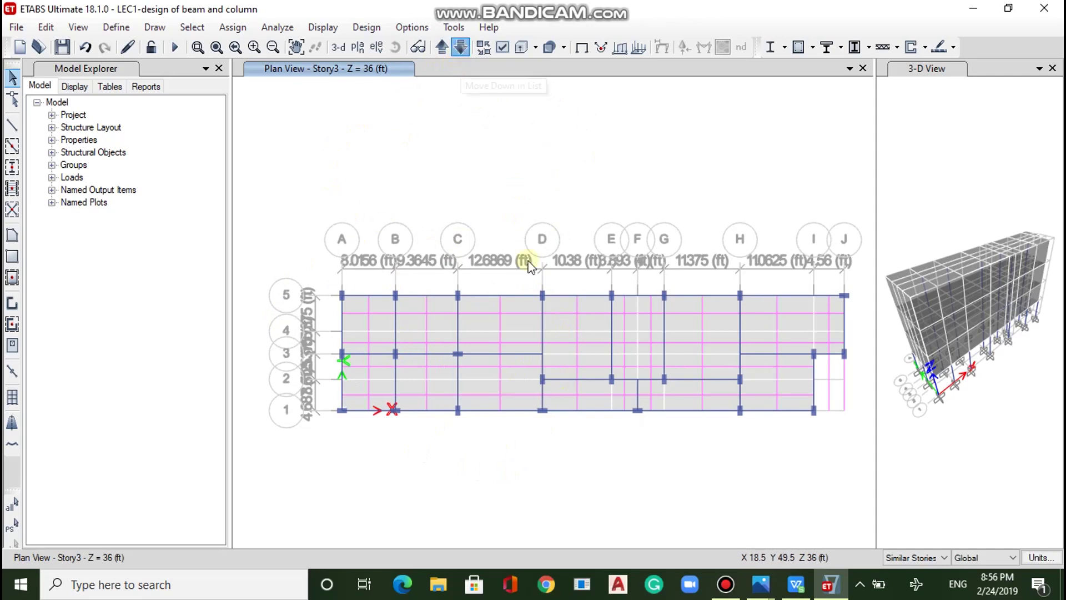
pyautogui.click(460, 47)
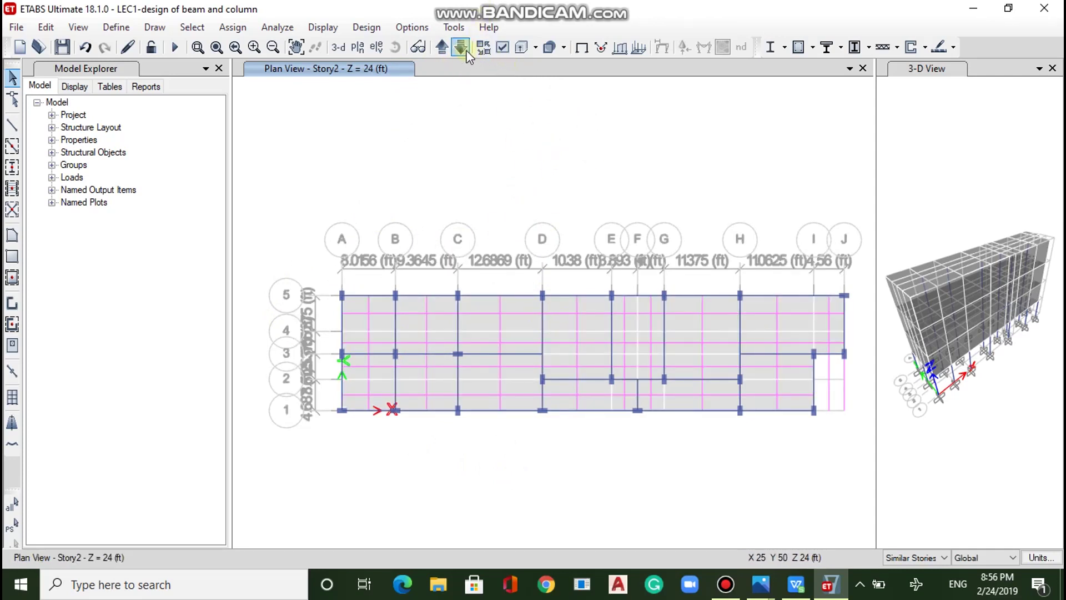
pyautogui.click(538, 400)
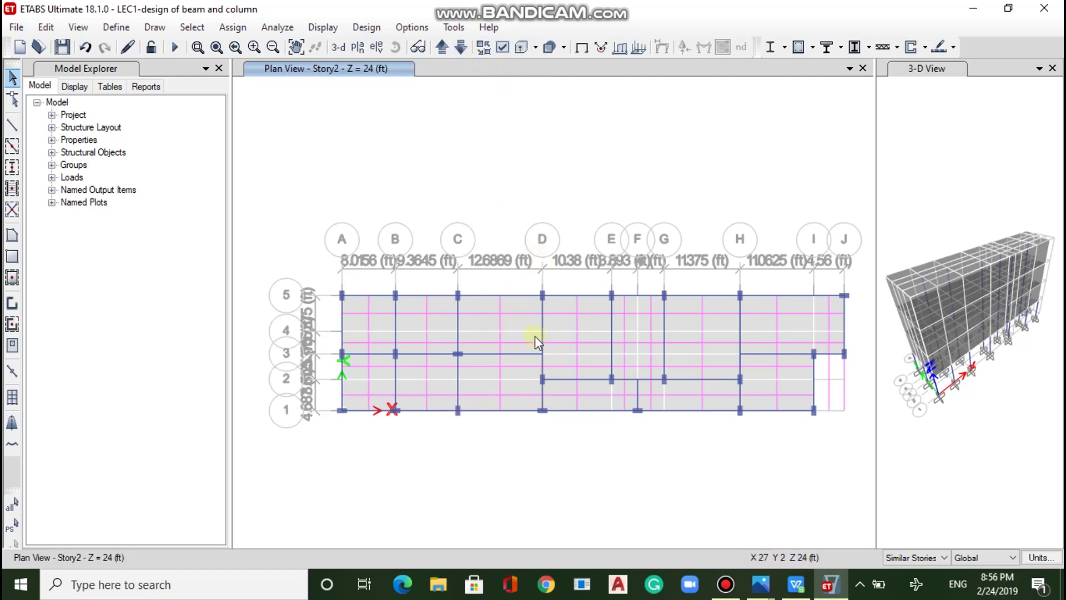
pyautogui.click(463, 48)
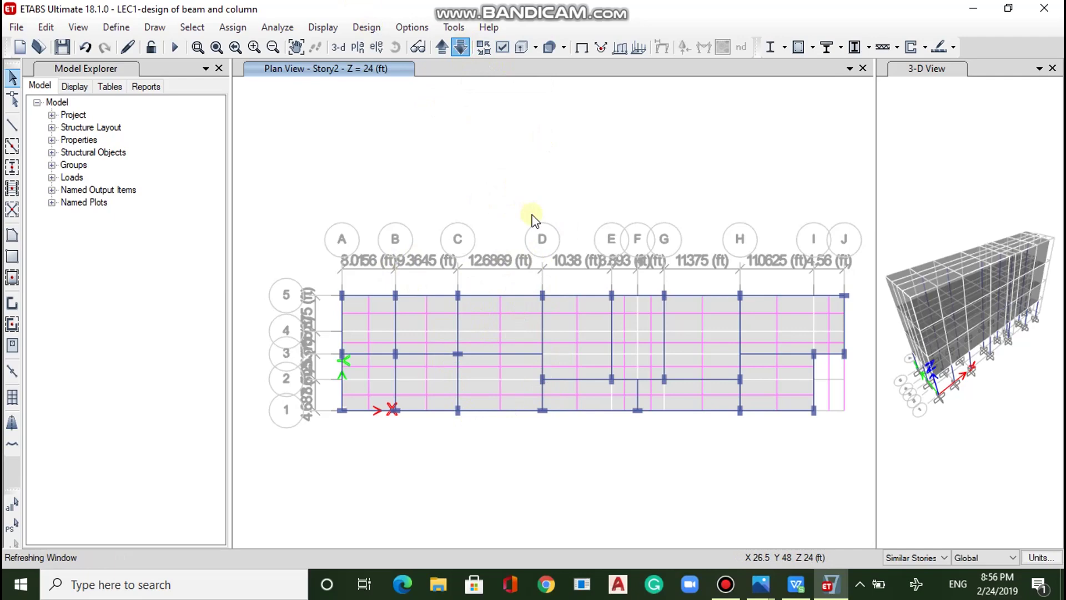
# - Inspect the design, geometry and assignment data of the Story1 layer B middle strip between grids C and D
pyautogui.click(501, 309)
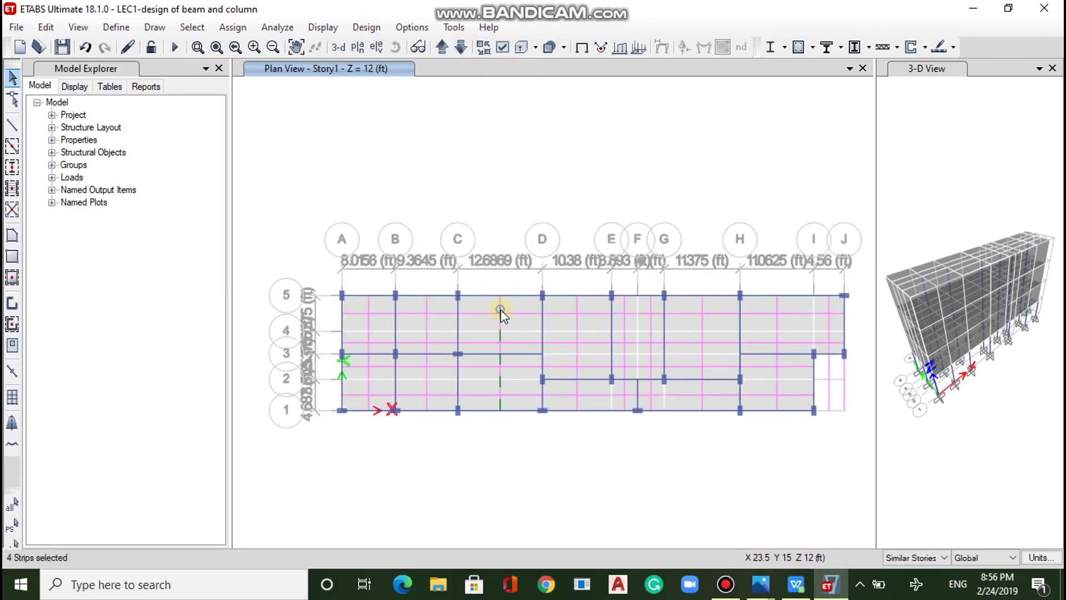
pyautogui.rightClick(501, 309)
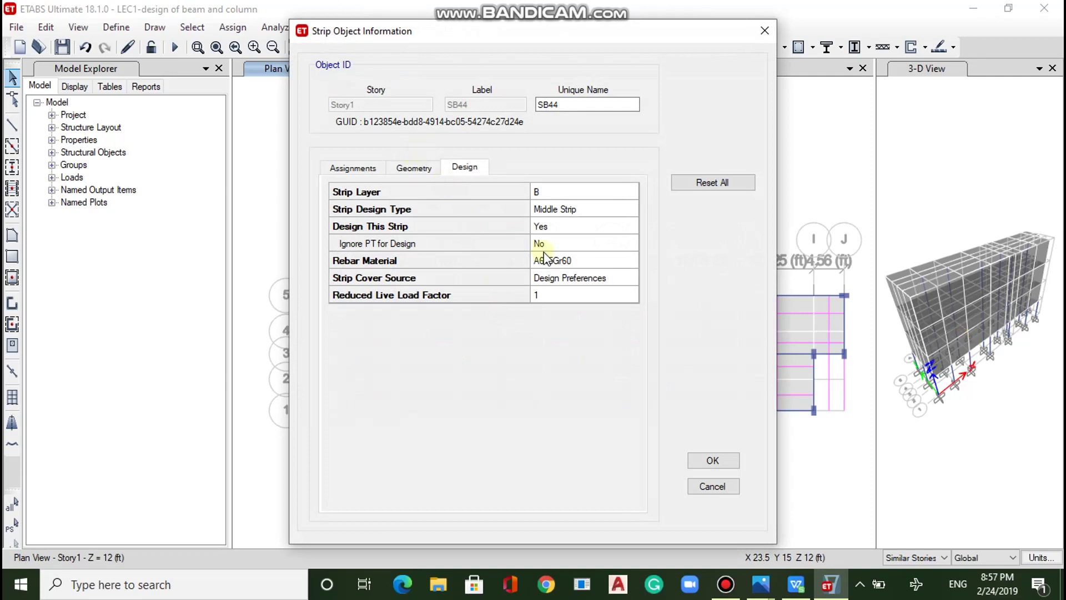
pyautogui.click(417, 168)
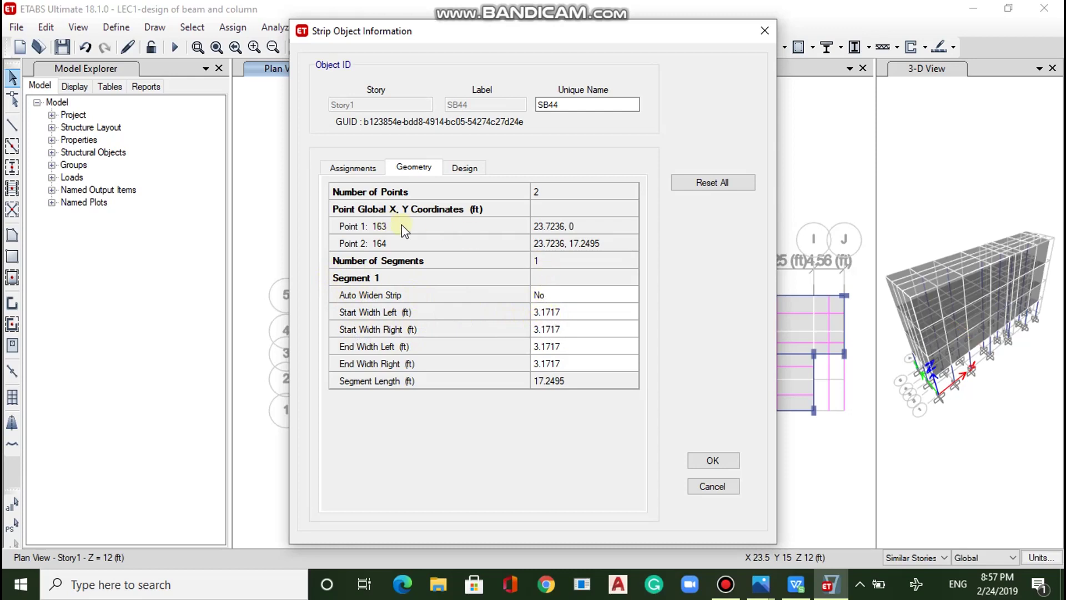
pyautogui.click(354, 165)
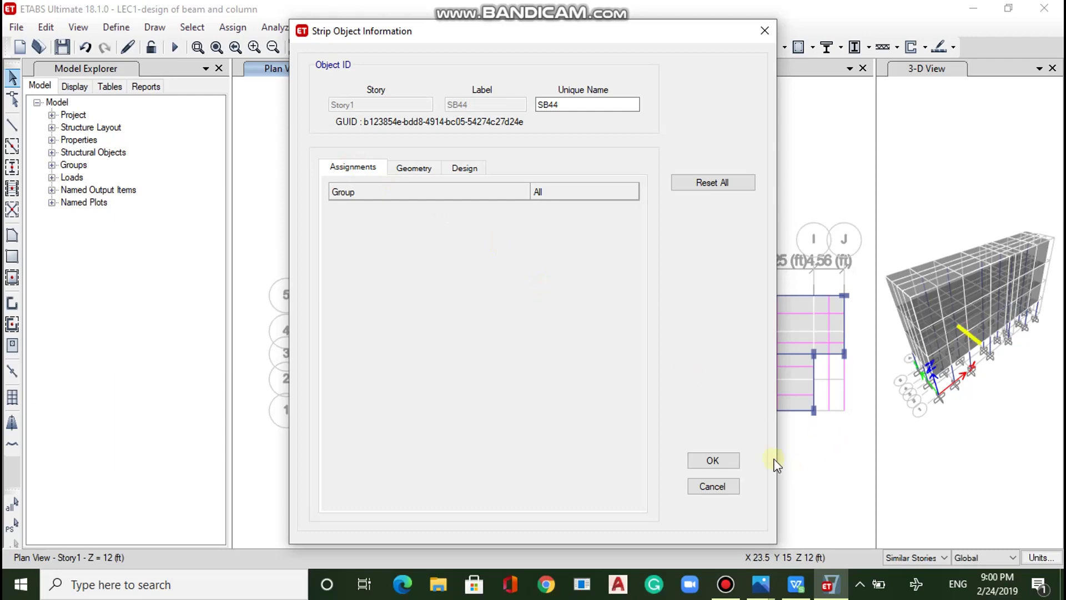
pyautogui.click(726, 461)
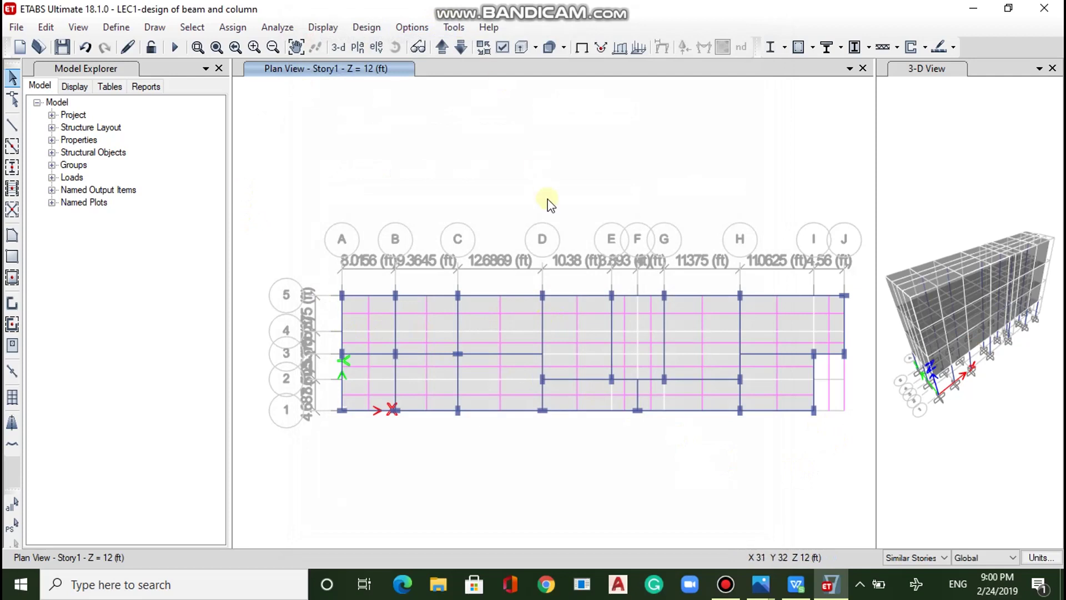
# - Run the structural analysis of the model with the design strips in place
pyautogui.click(174, 47)
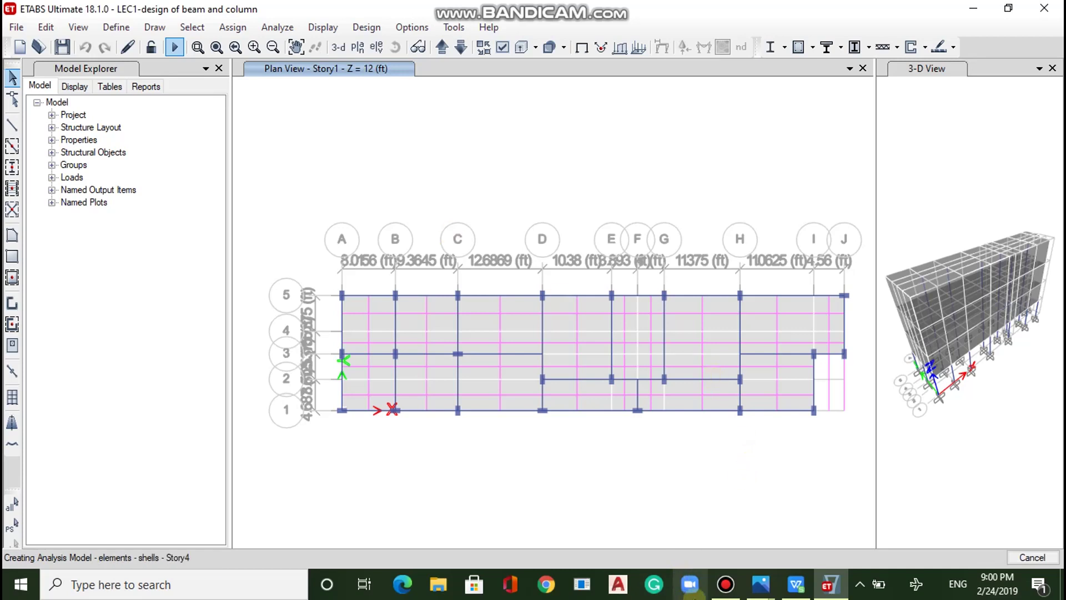
pyautogui.click(706, 558)
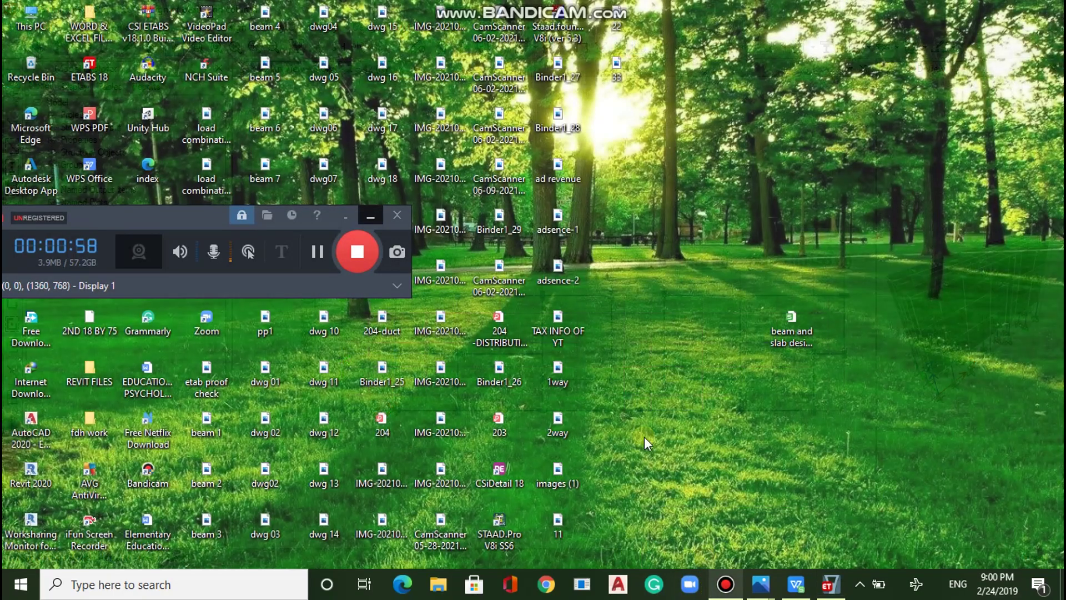
pyautogui.click(373, 215)
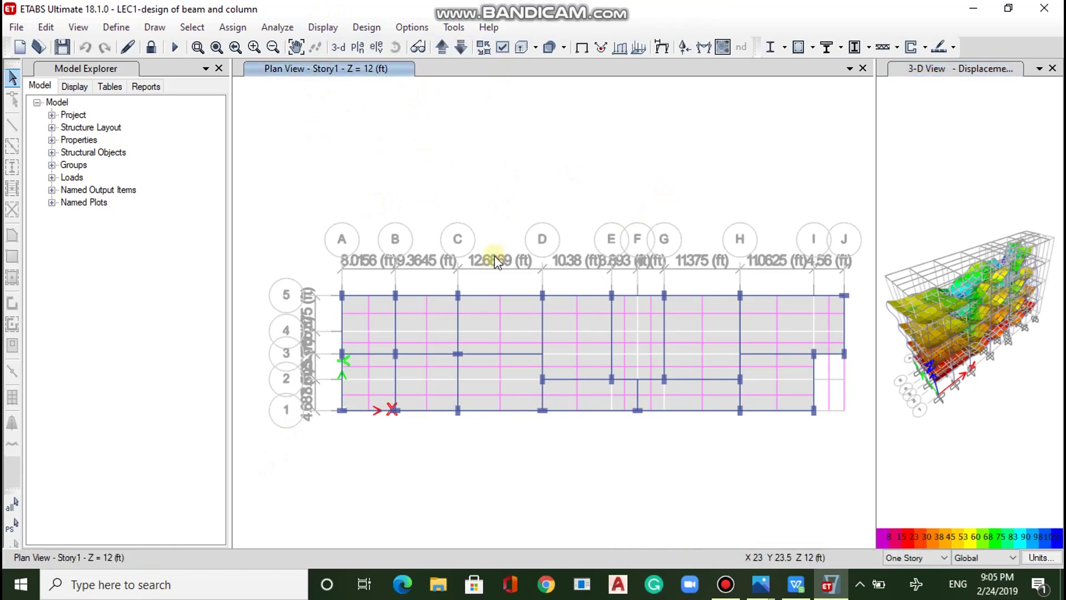
# - Choose IS 456:2000 as the design code in the concrete slab design preferences
pyautogui.click(362, 29)
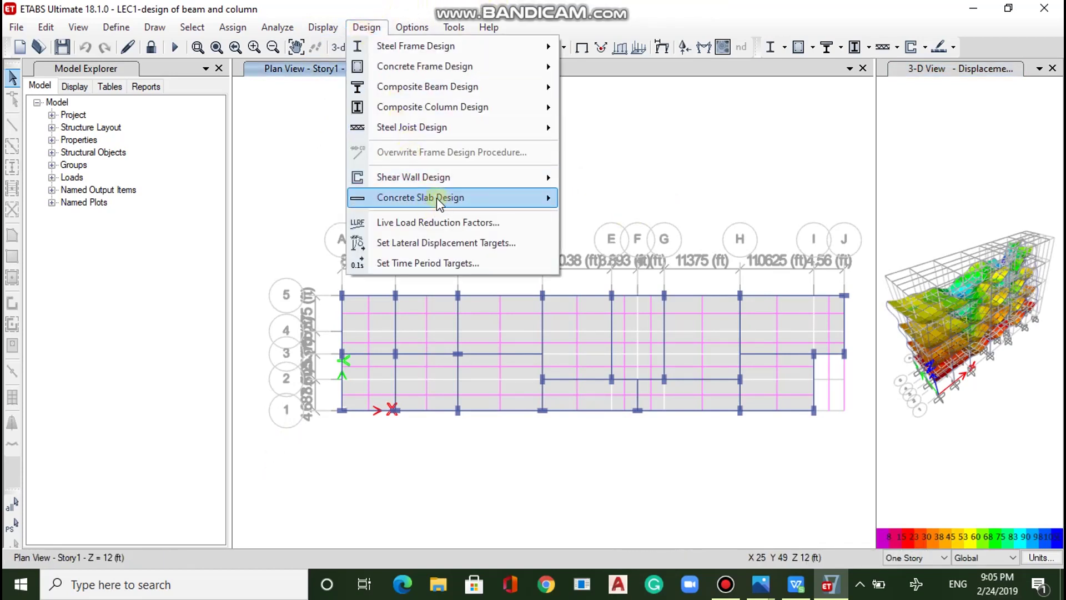
pyautogui.moveTo(382, 198)
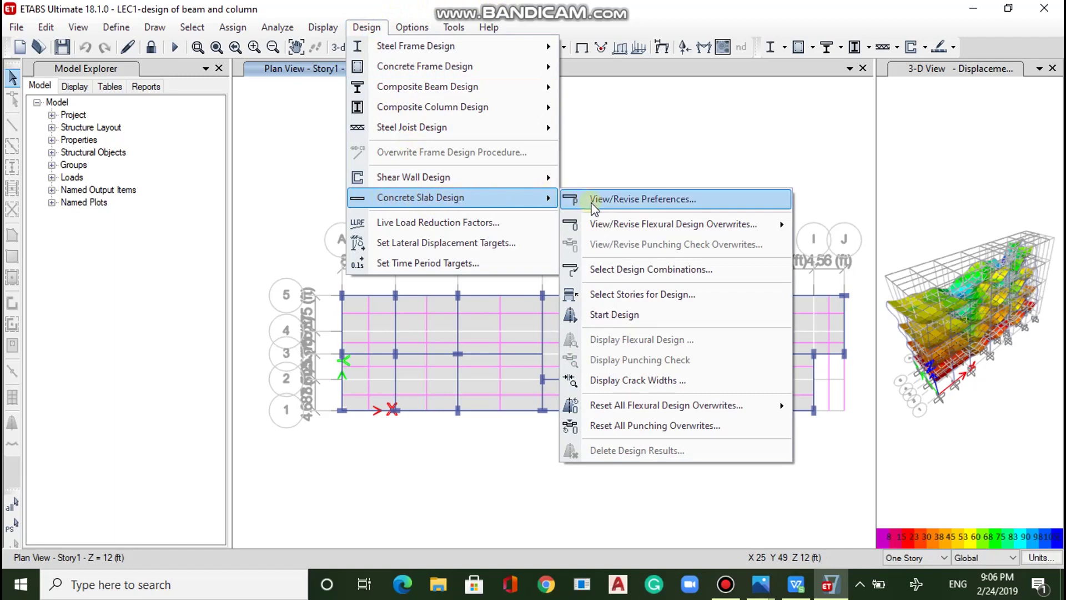
pyautogui.click(642, 201)
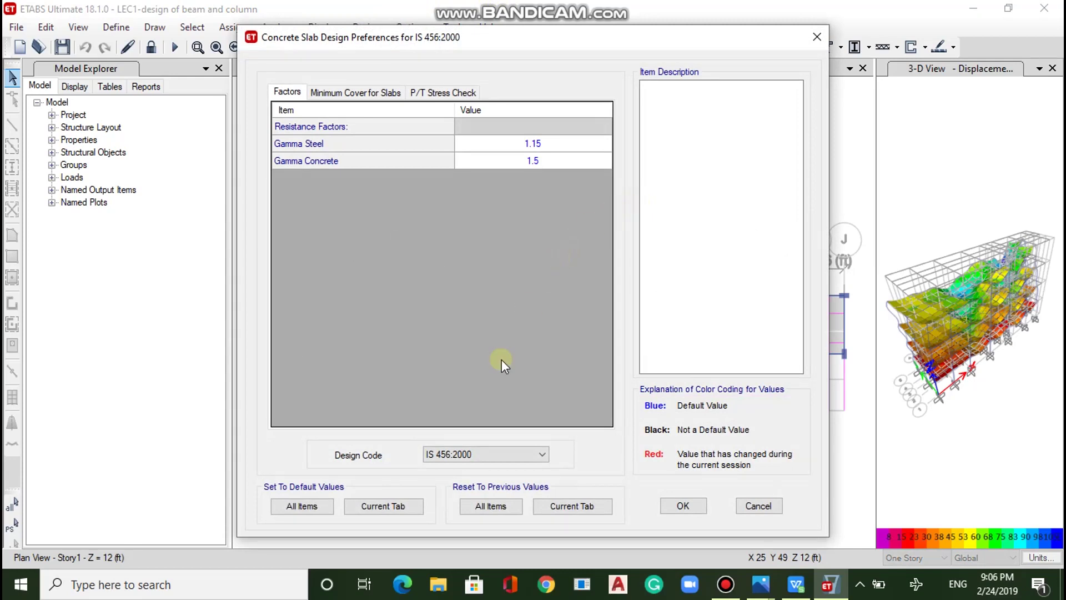
pyautogui.click(460, 453)
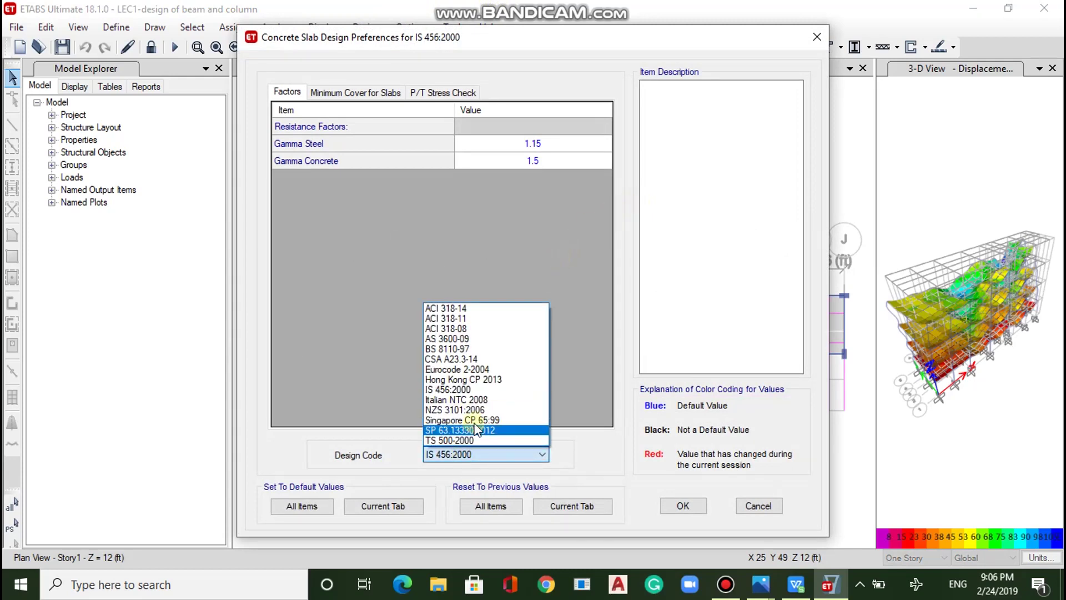
pyautogui.click(492, 391)
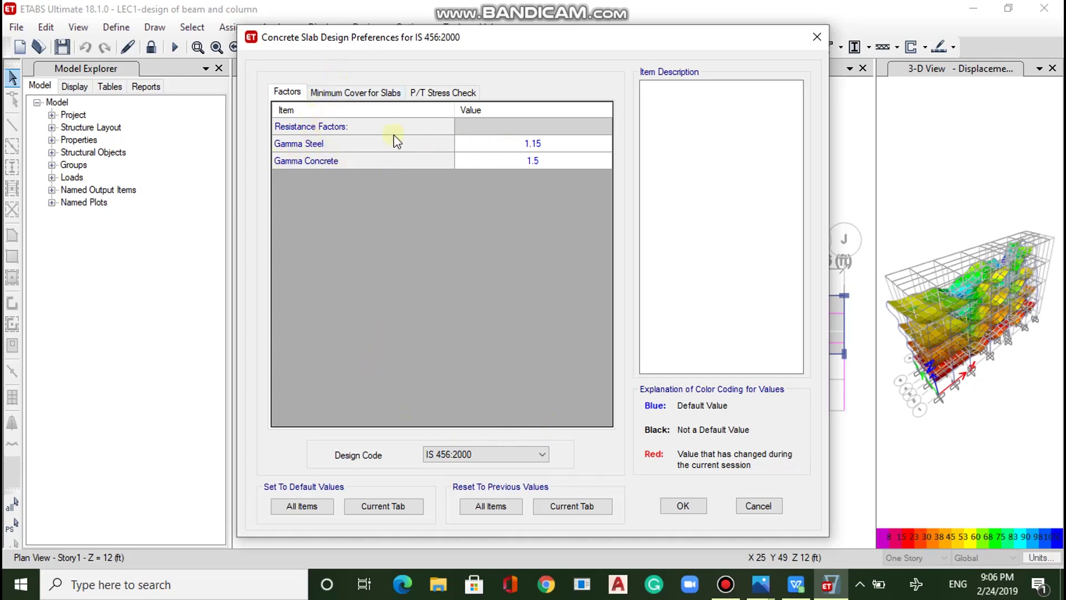
# - Choose Two Way as the slab type for minimum reinforcing, review the P/T stress check settings and accept the slab design preferences
pyautogui.click(365, 93)
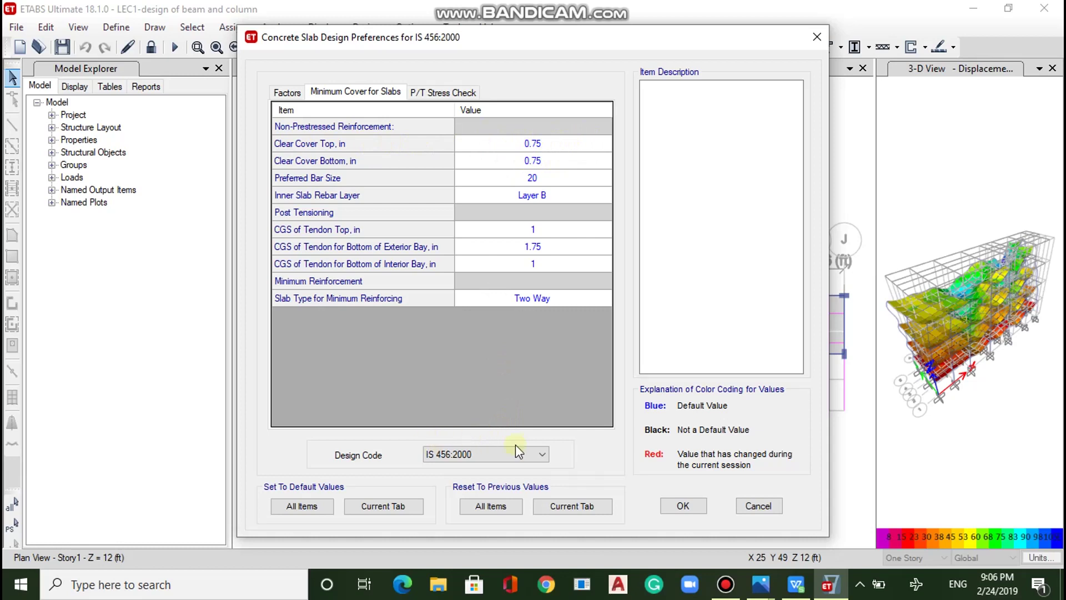
pyautogui.click(588, 298)
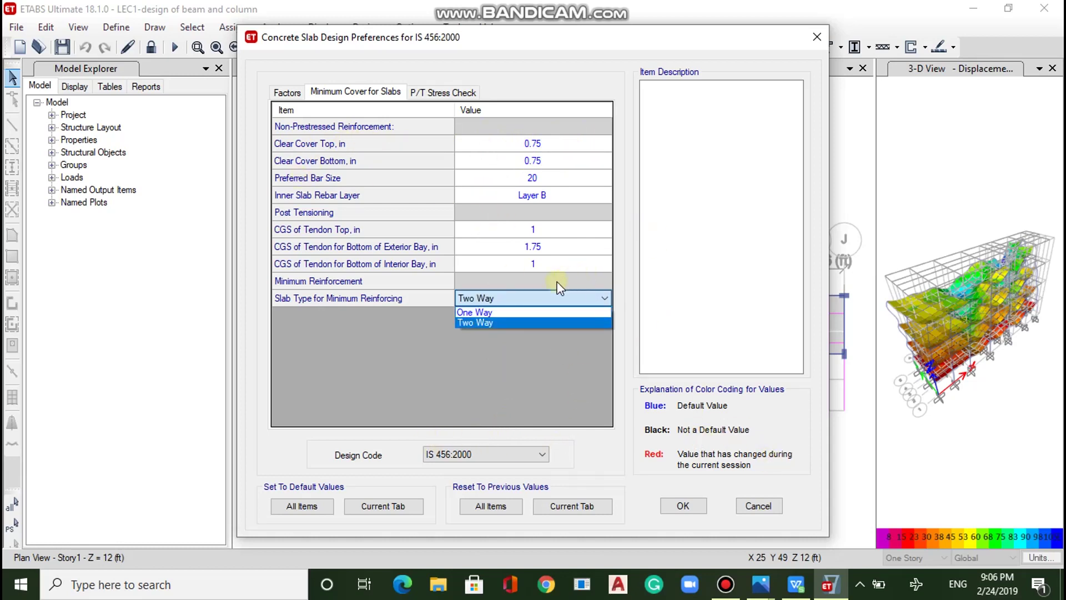
pyautogui.click(536, 304)
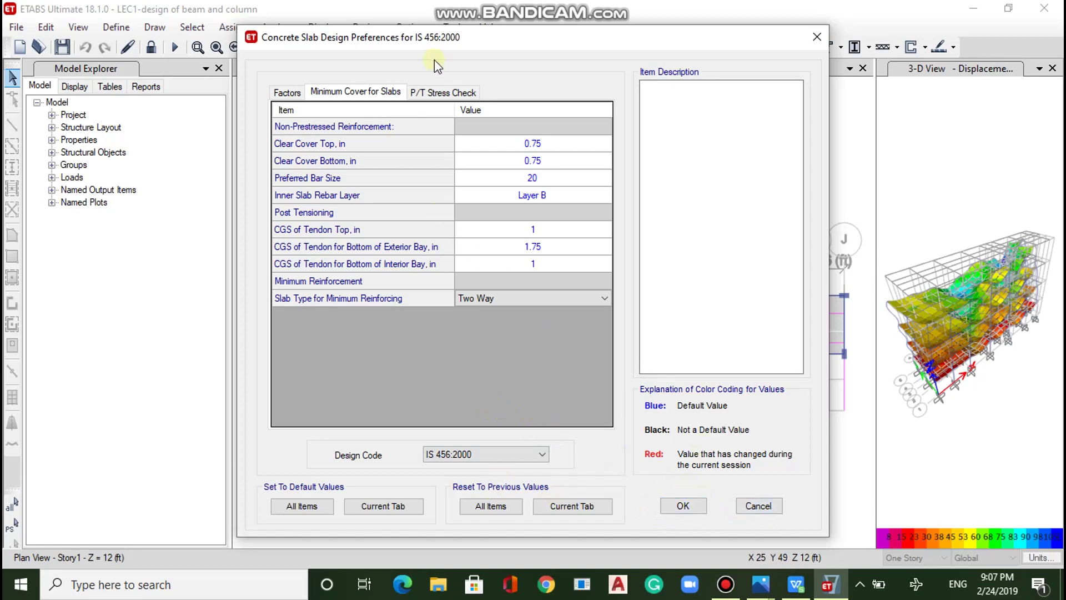
pyautogui.click(443, 92)
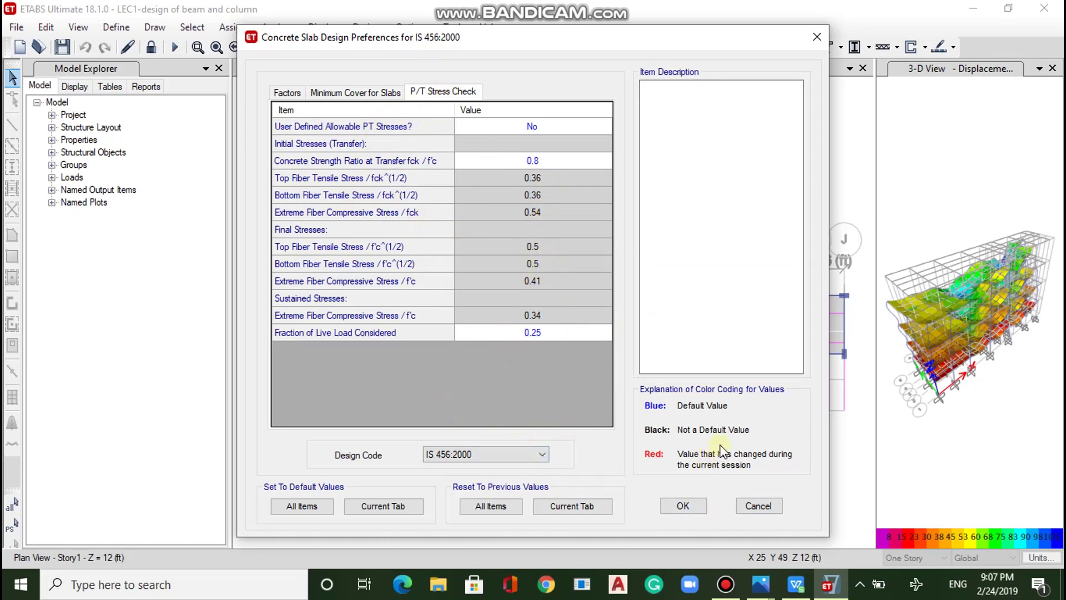
pyautogui.click(667, 499)
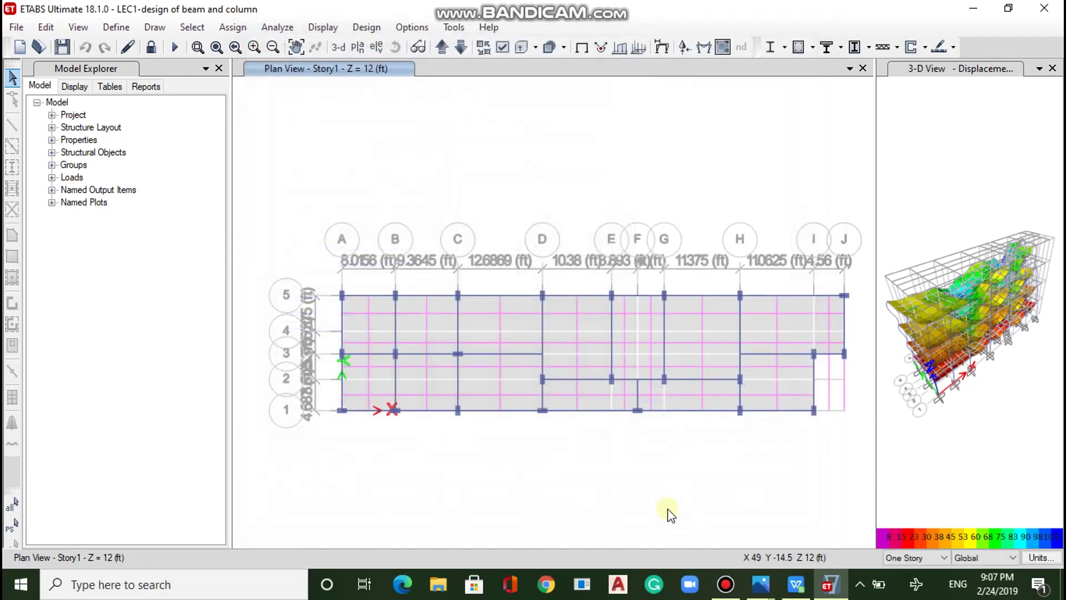
# - Reopen the concrete slab design preferences and set the preferred bar size to 16
pyautogui.click(368, 26)
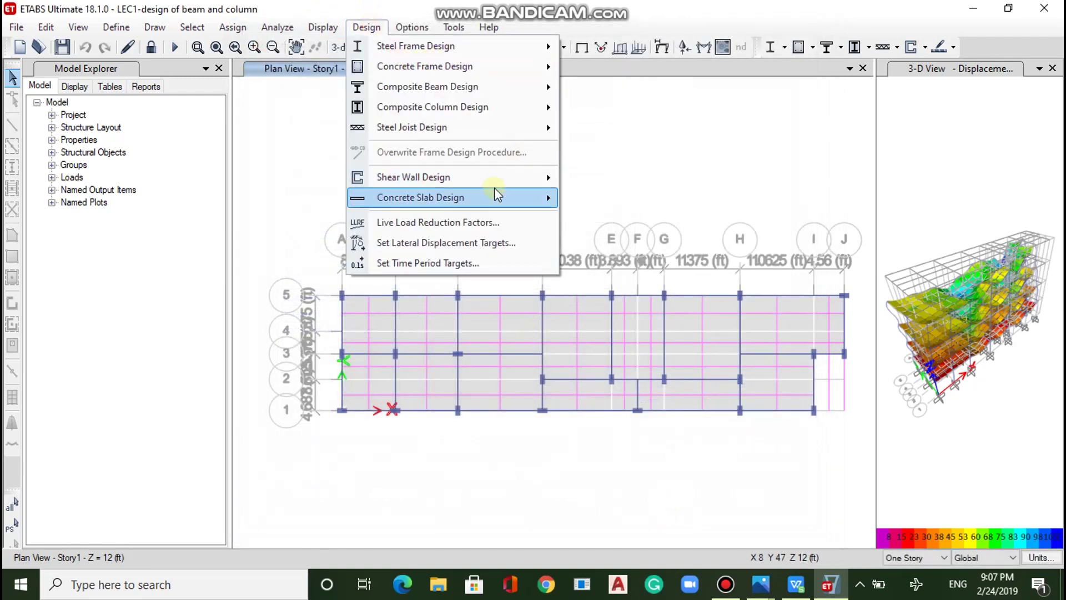
pyautogui.moveTo(493, 197)
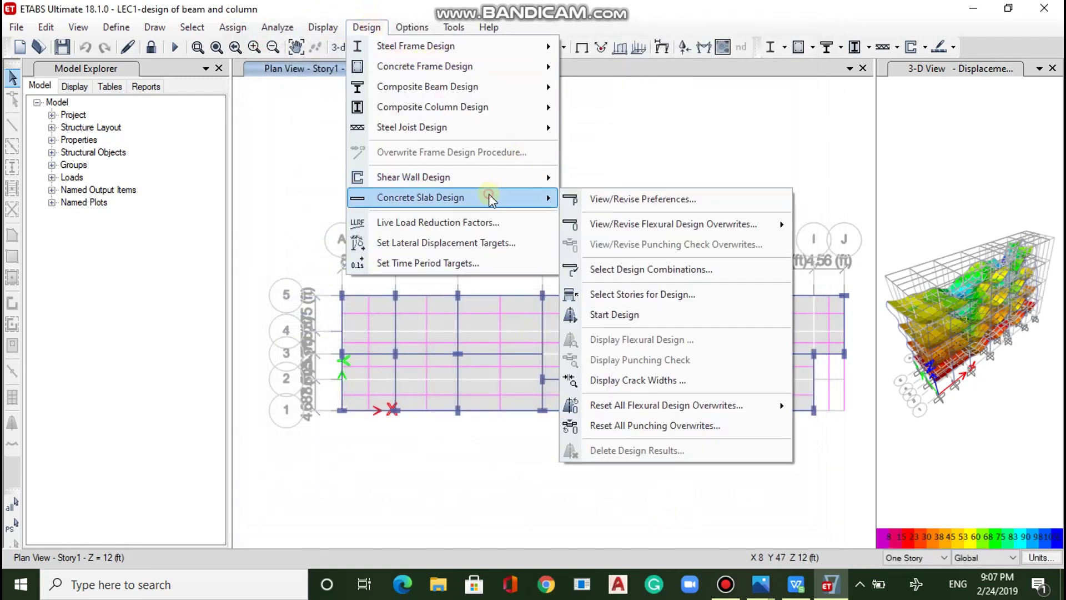
pyautogui.click(602, 202)
pyautogui.click(342, 91)
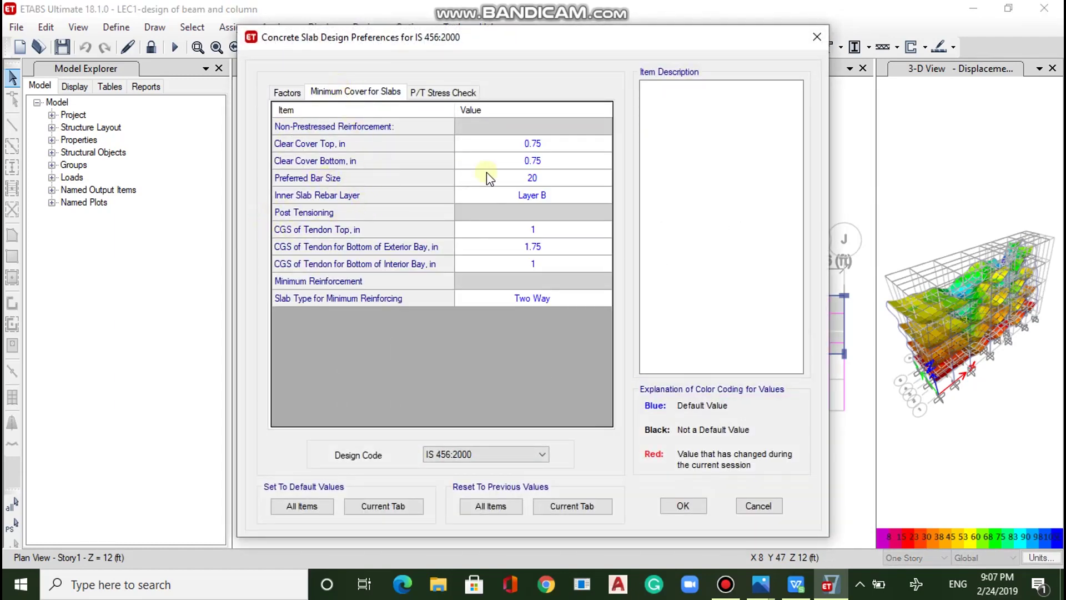
pyautogui.click(541, 179)
pyautogui.click(541, 179)
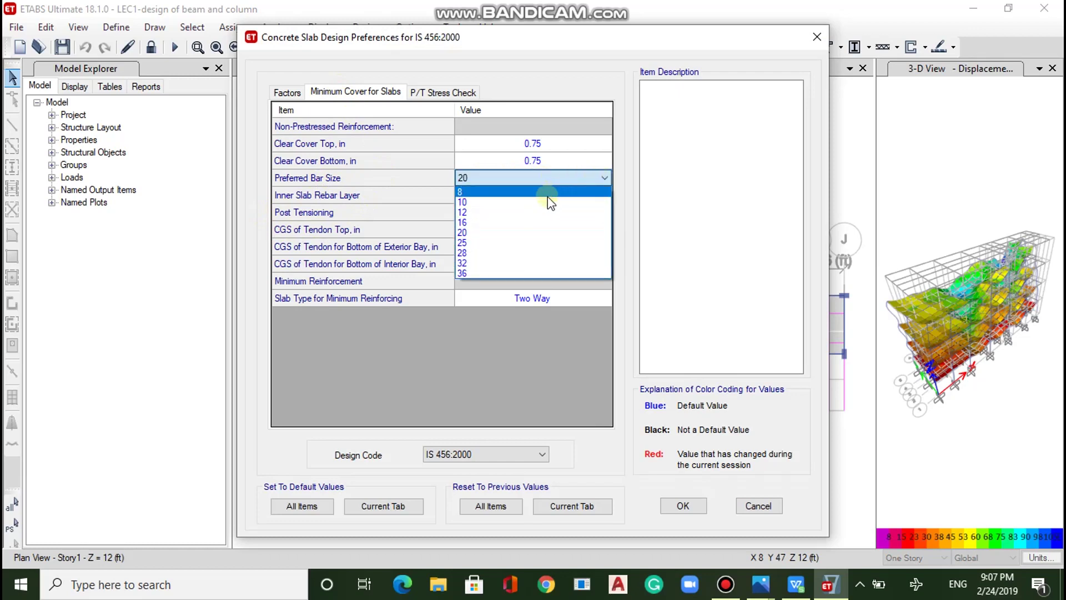
pyautogui.click(501, 223)
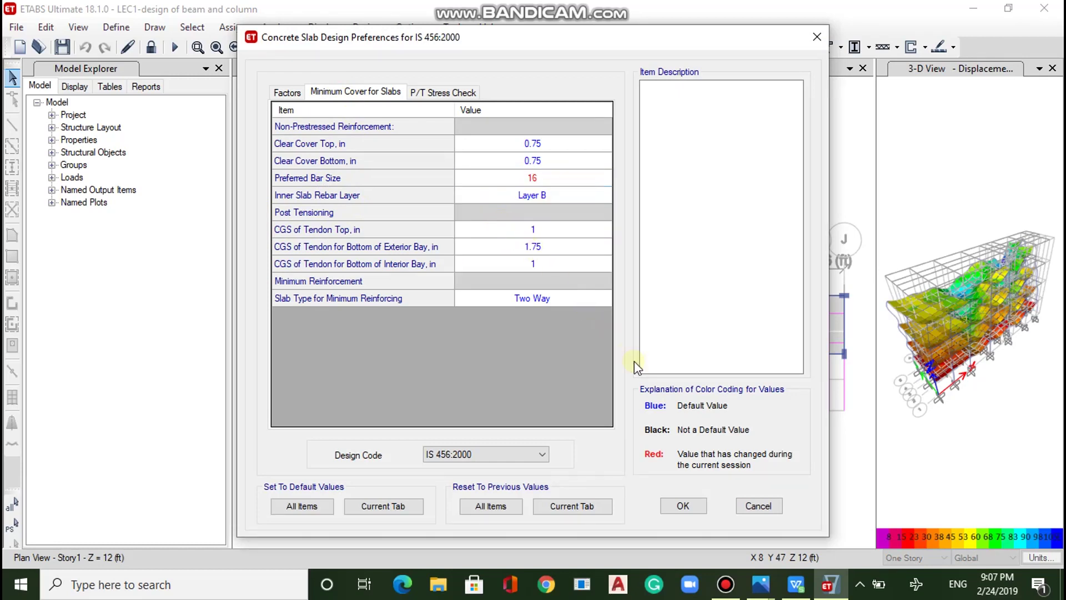
# - Set the preferred slab bar size back to 20 and accept the preferences
pyautogui.click(606, 177)
pyautogui.click(604, 178)
pyautogui.click(604, 178)
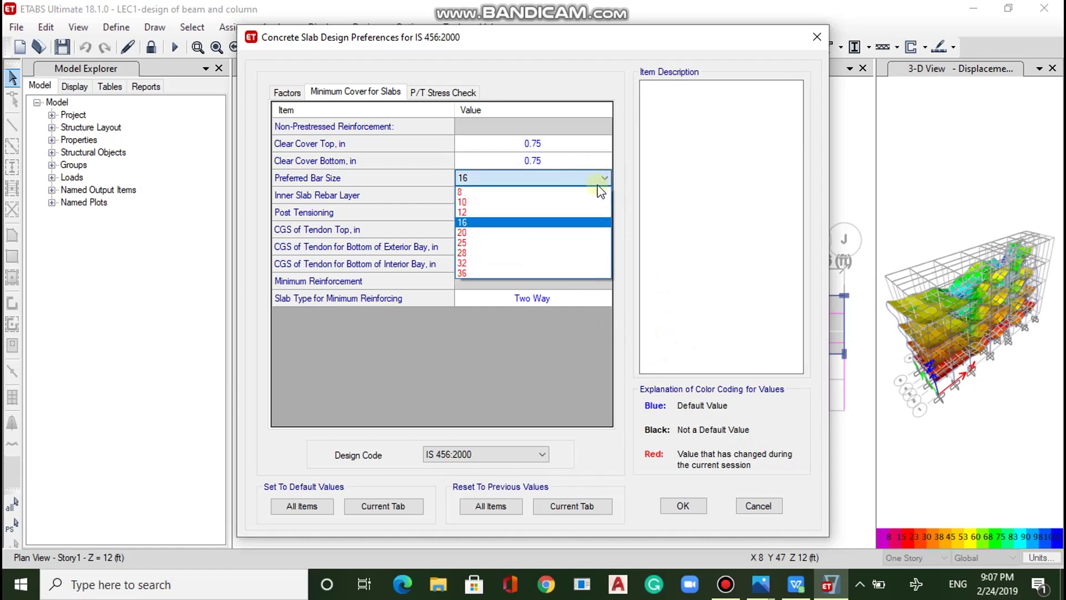
pyautogui.click(540, 233)
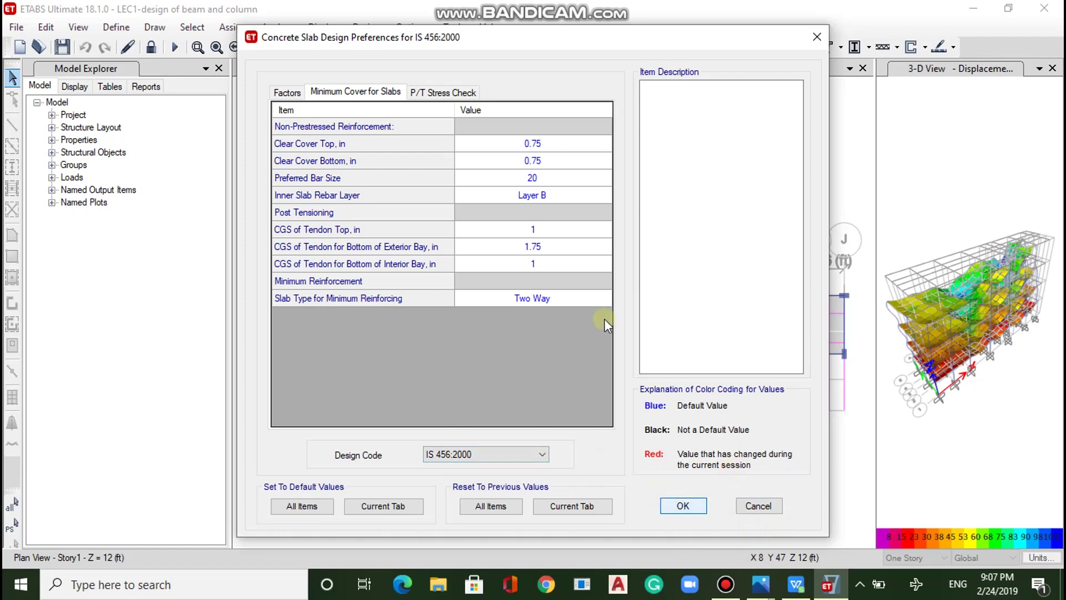
pyautogui.click(684, 505)
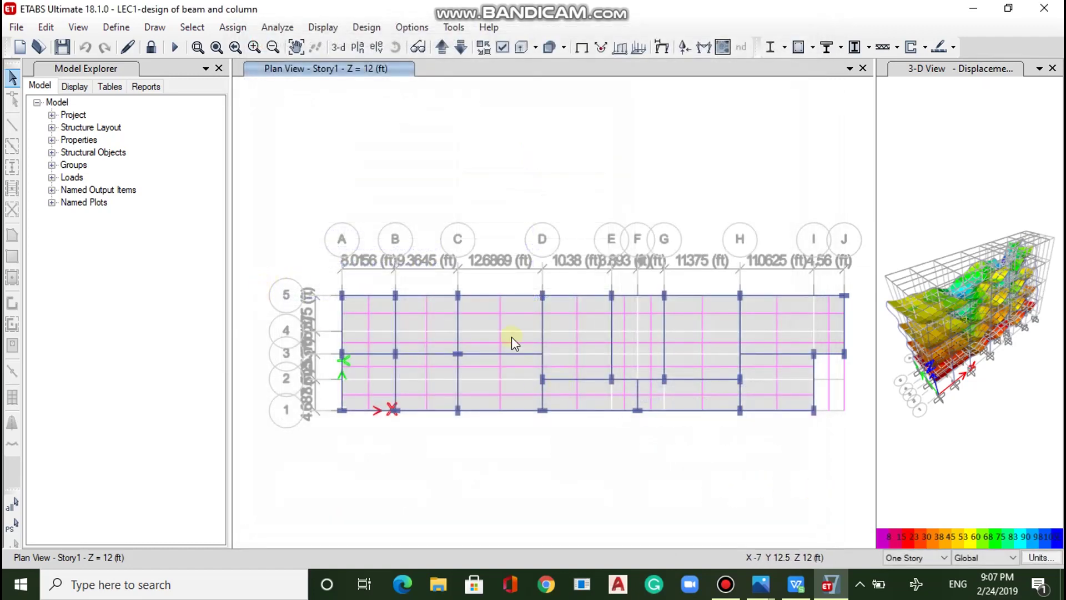
pyautogui.click(372, 26)
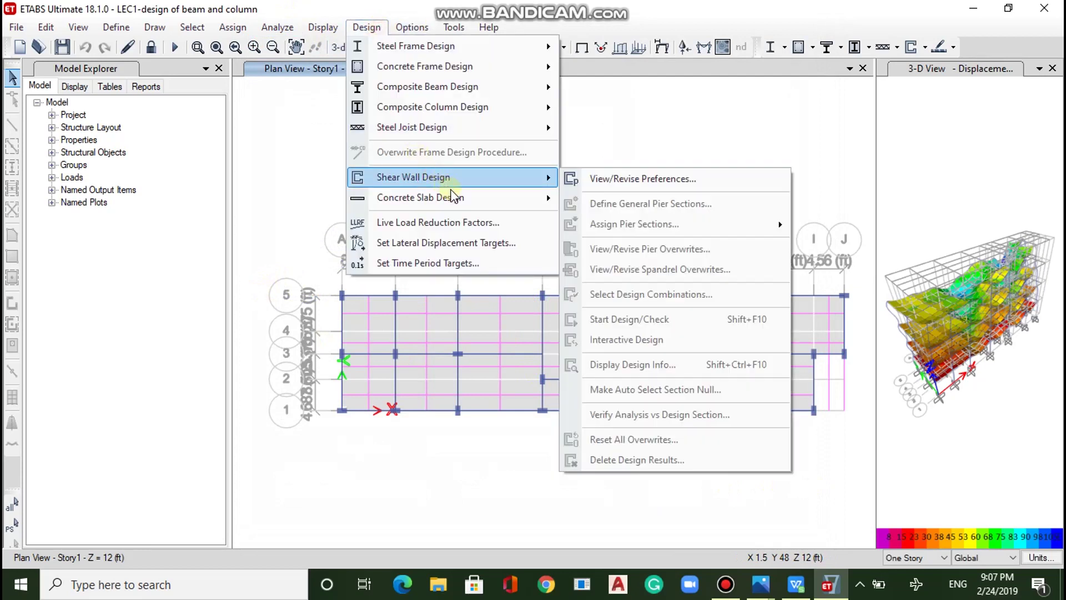
pyautogui.moveTo(452, 193)
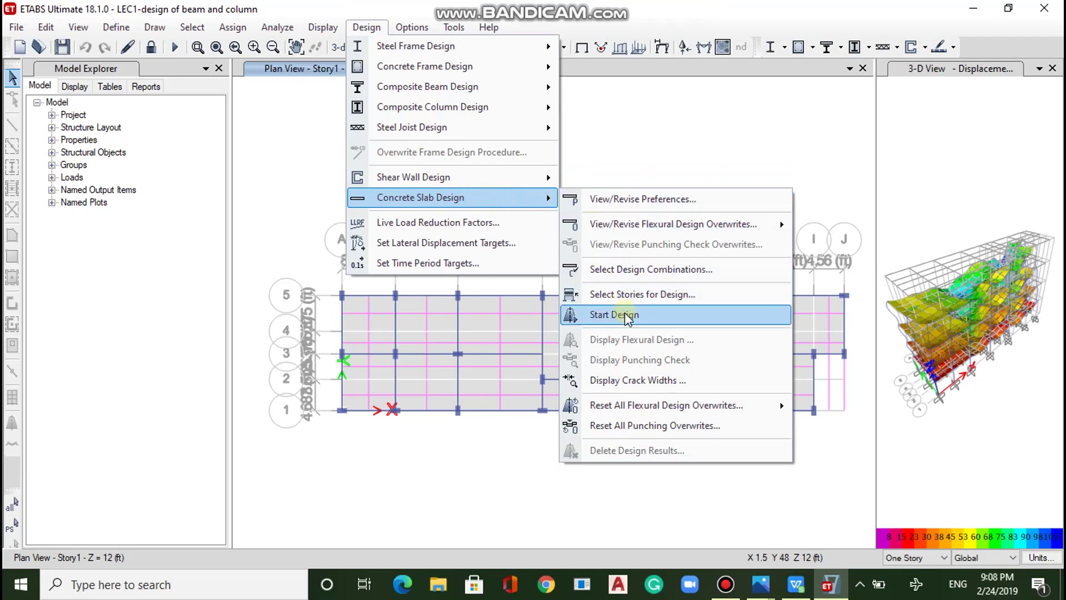
pyautogui.click(667, 291)
pyautogui.click(464, 129)
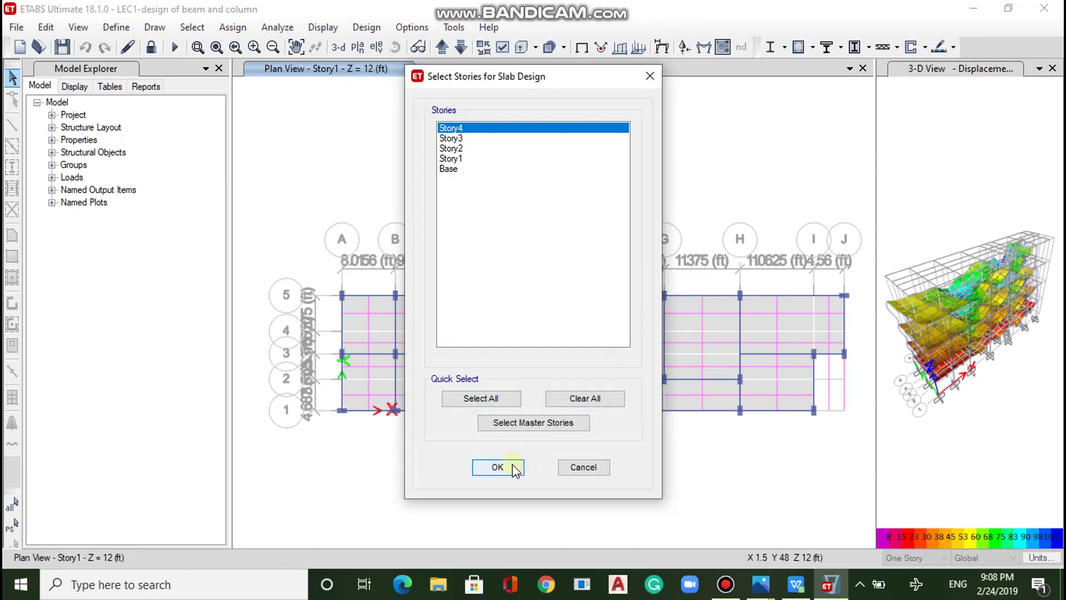
pyautogui.click(578, 466)
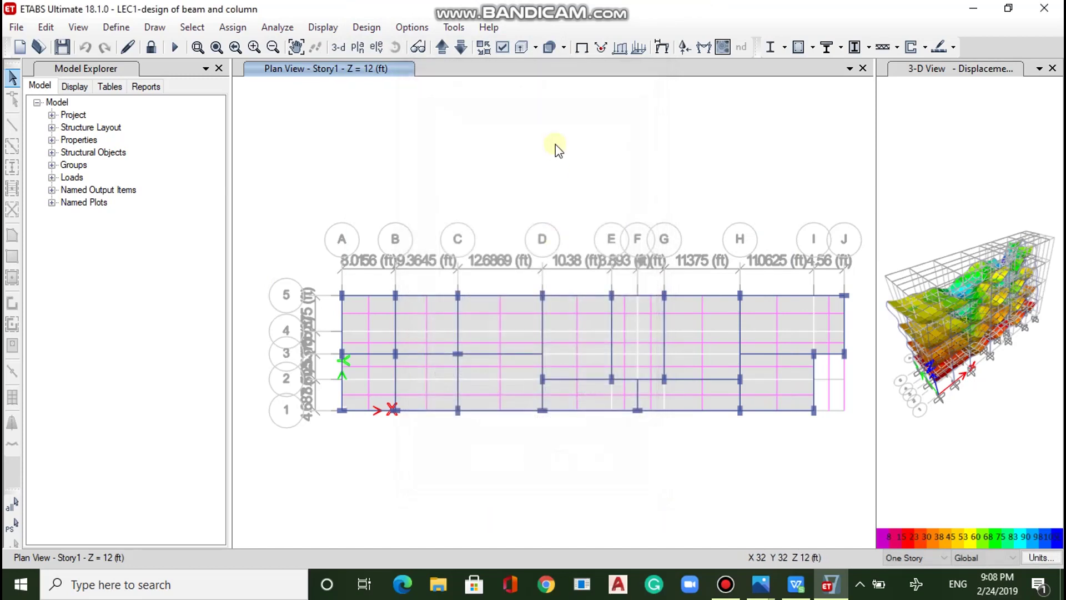
# - Start the concrete slab design for all listed stories, Story4 through Story1 and the Base
pyautogui.click(372, 30)
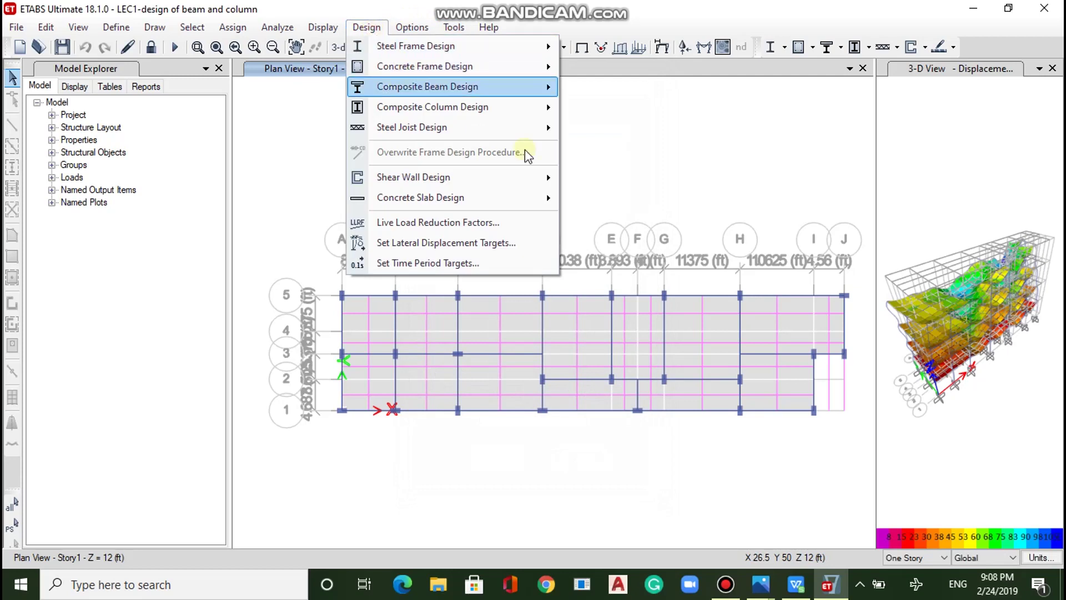
pyautogui.moveTo(544, 194)
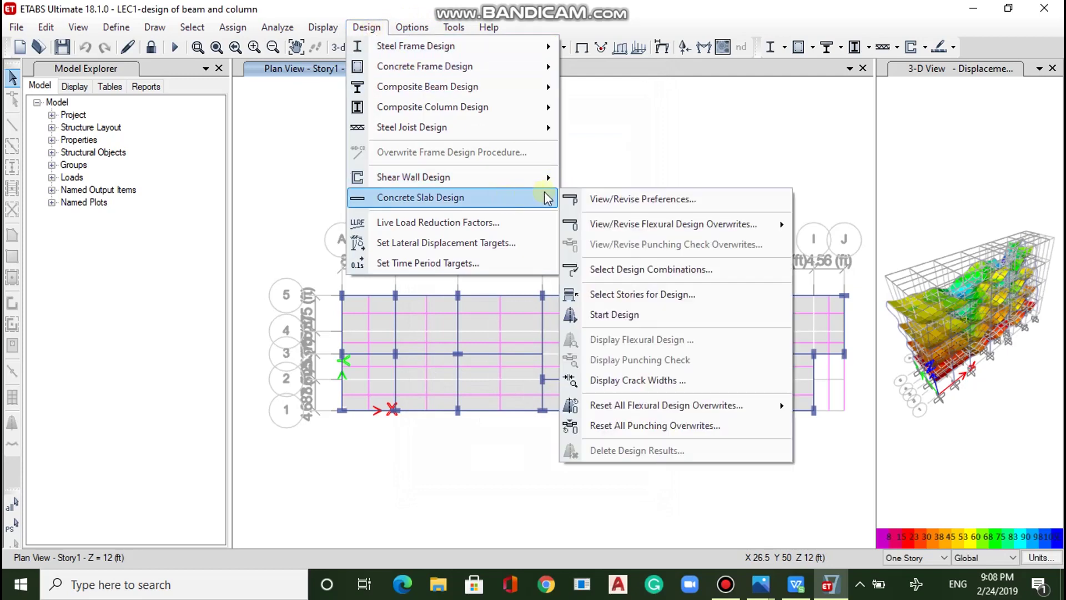
pyautogui.click(627, 315)
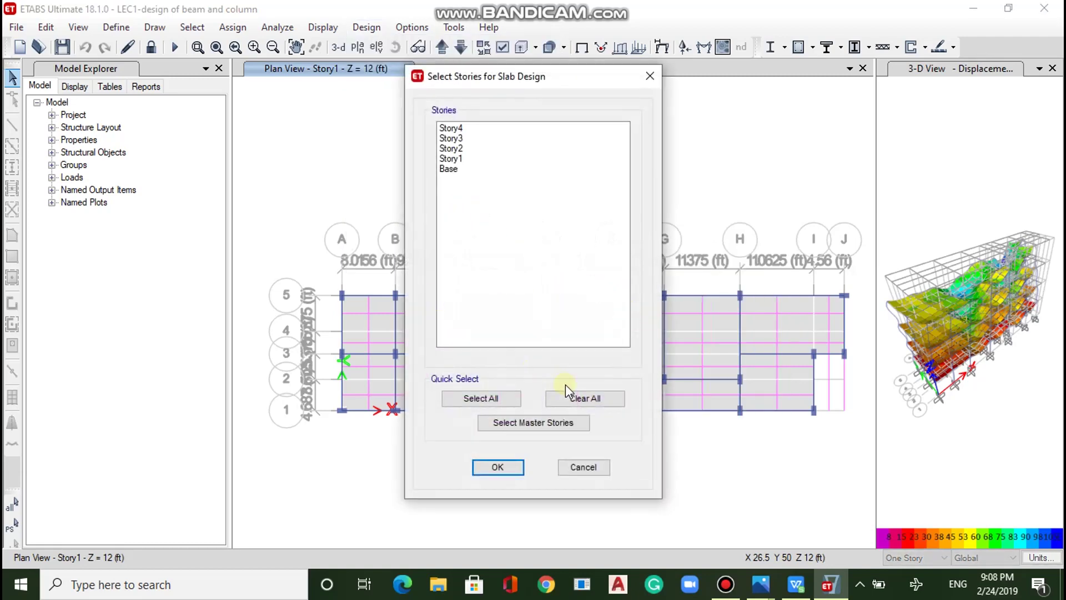
pyautogui.click(494, 398)
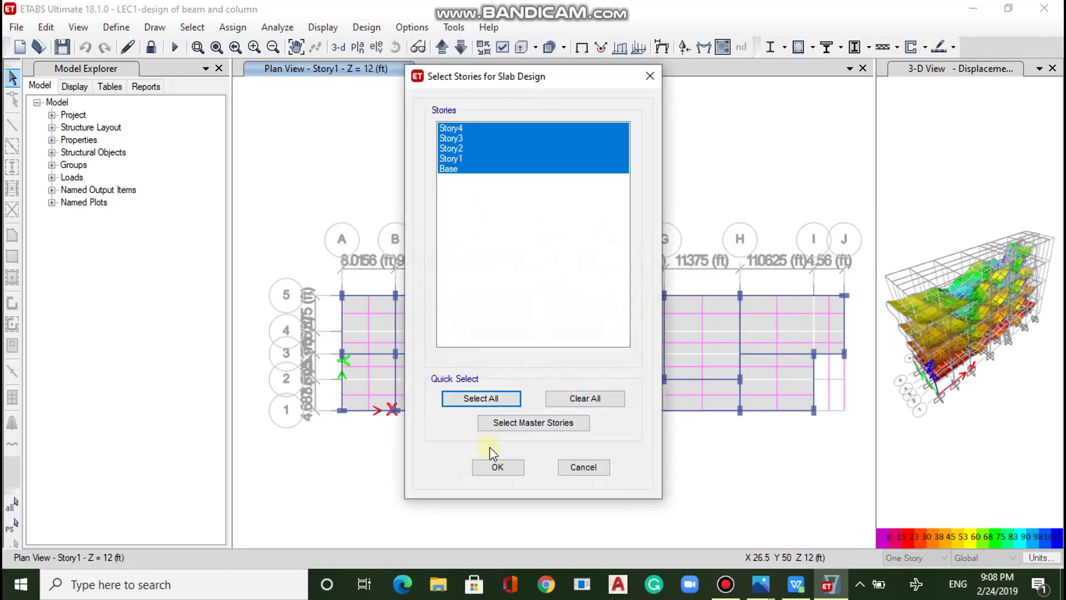
pyautogui.click(500, 466)
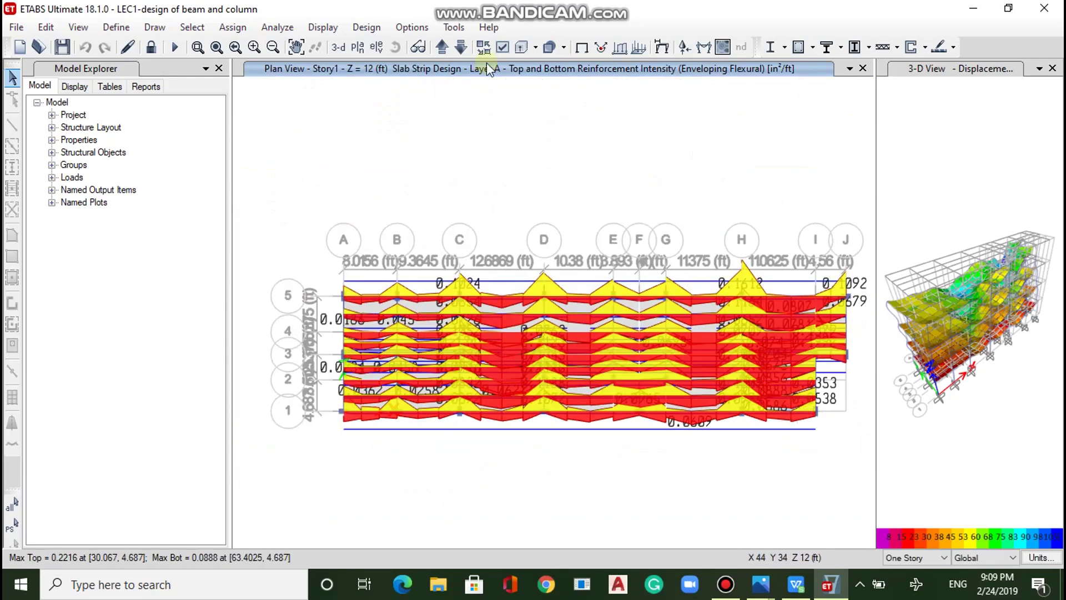
# - Set the maximum graphic font size to 5 points and the minimum to 3 points in the graphics preferences
pyautogui.click(323, 27)
pyautogui.click(322, 27)
pyautogui.click(400, 25)
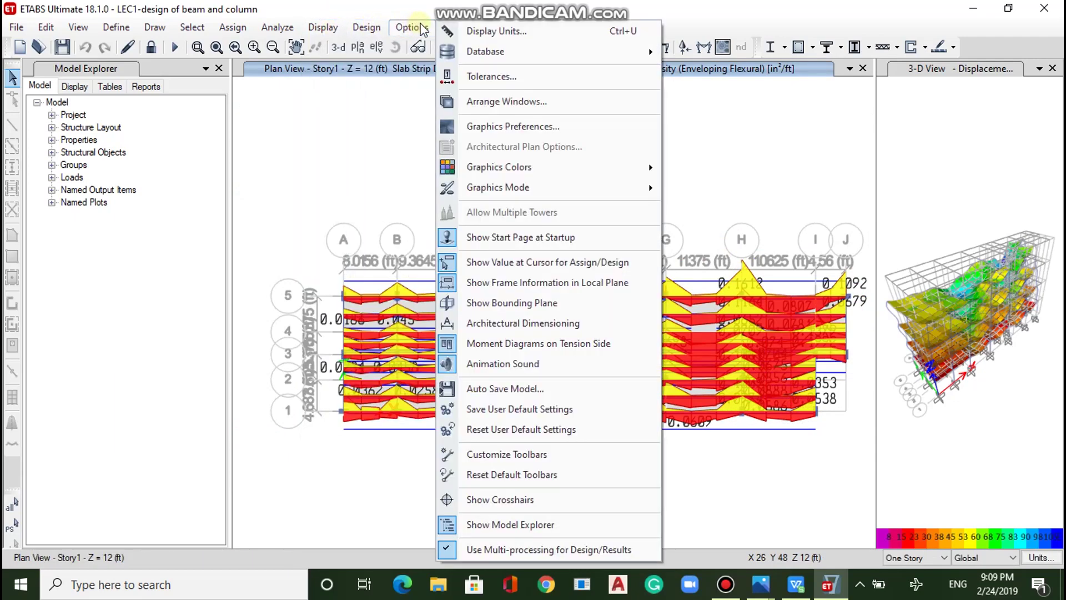
pyautogui.click(541, 126)
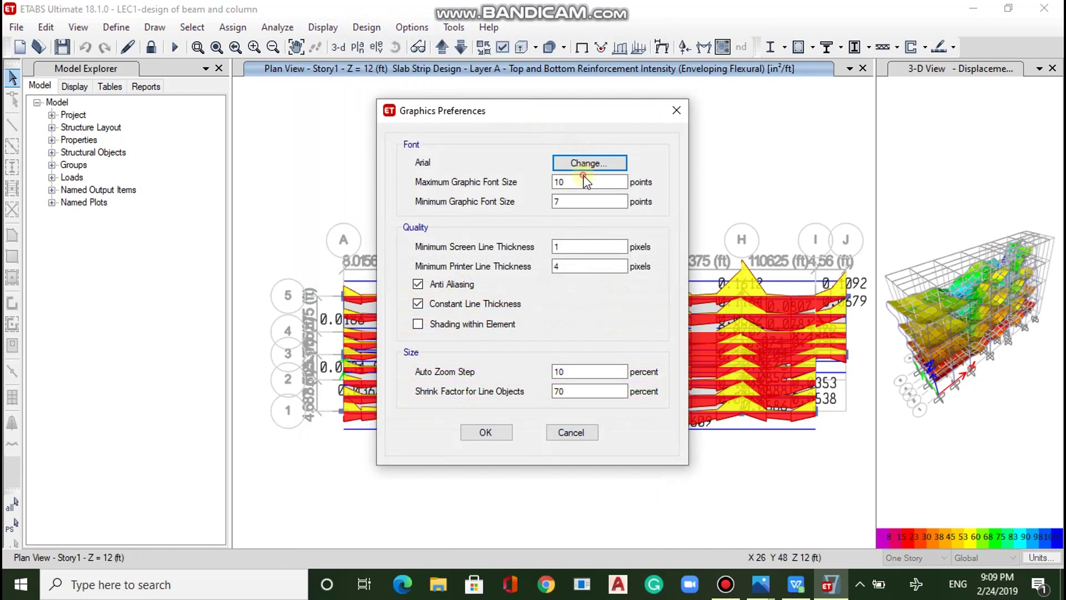
pyautogui.click(571, 182)
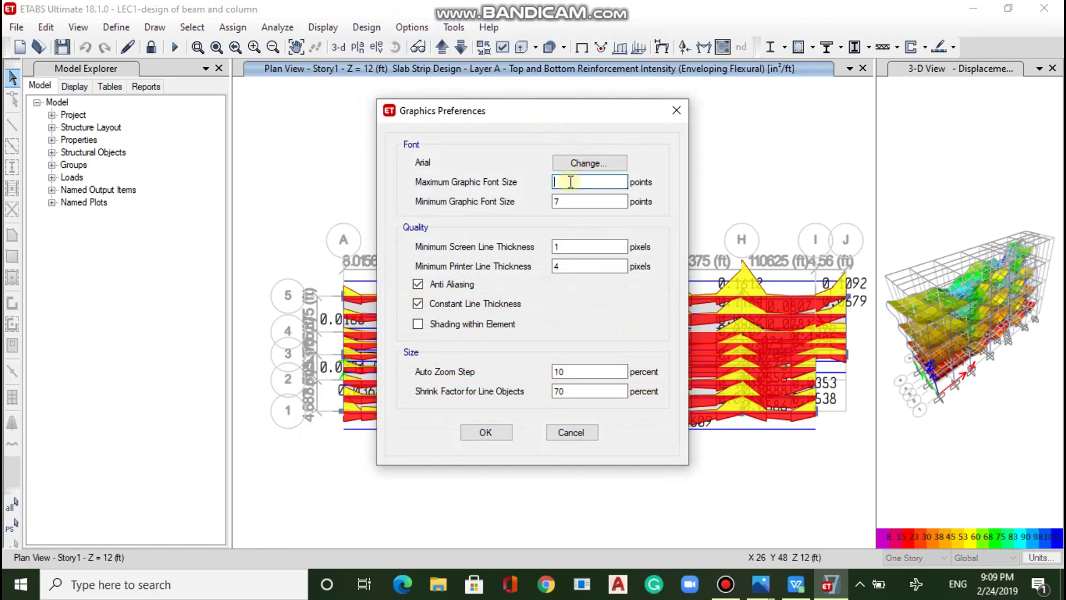
pyautogui.write('5')
pyautogui.click(568, 199)
pyautogui.write('3')
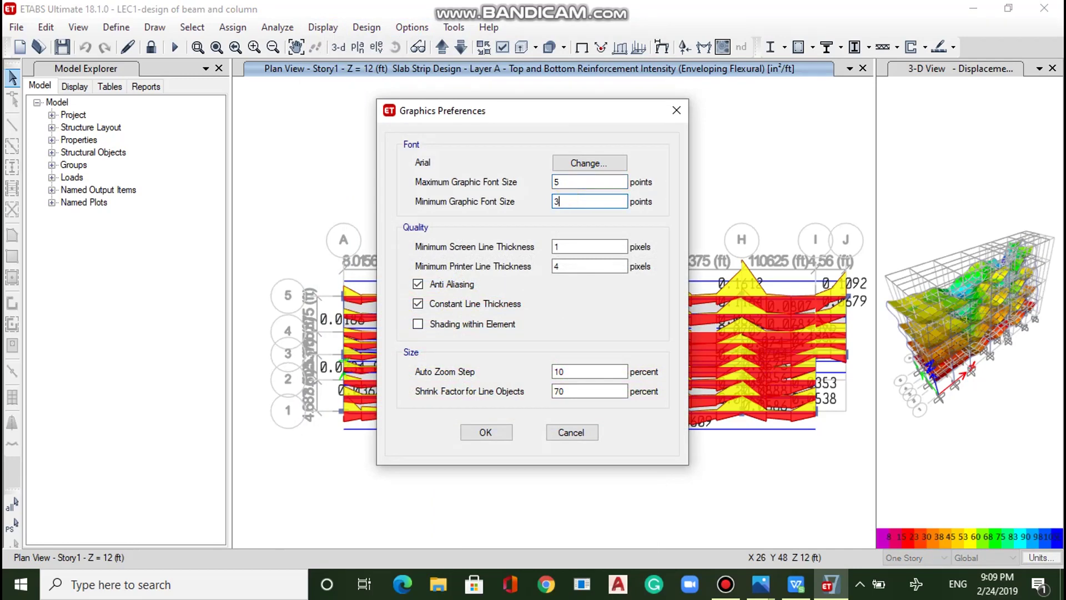
pyautogui.click(491, 432)
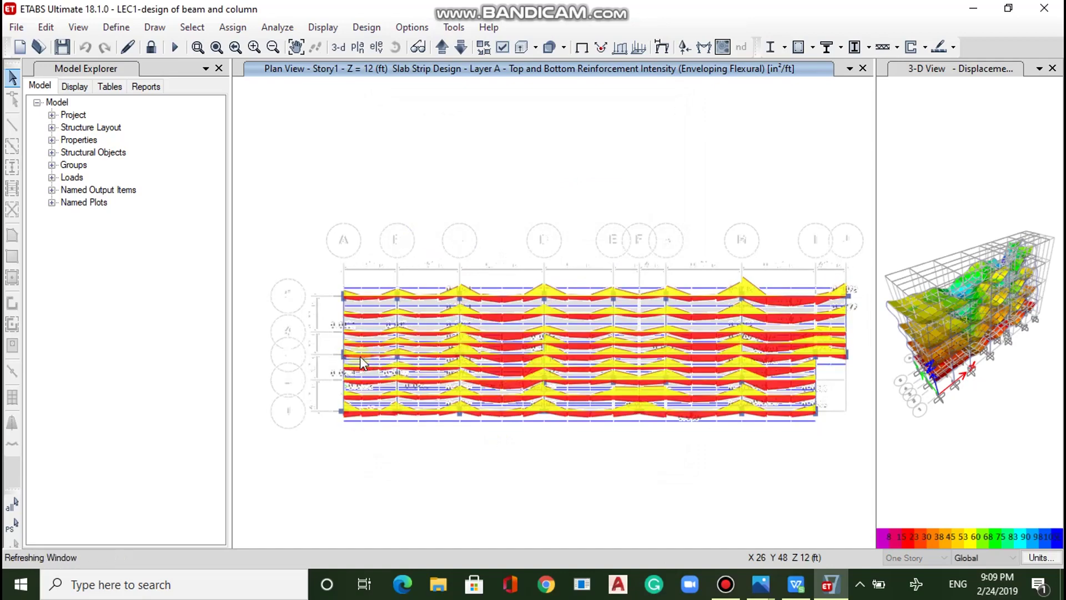
# - Examine the layer A top and bottom reinforcement intensity labels on the Story1 plan, closing in on grids H to I
pyautogui.scroll(5, 823, 405)
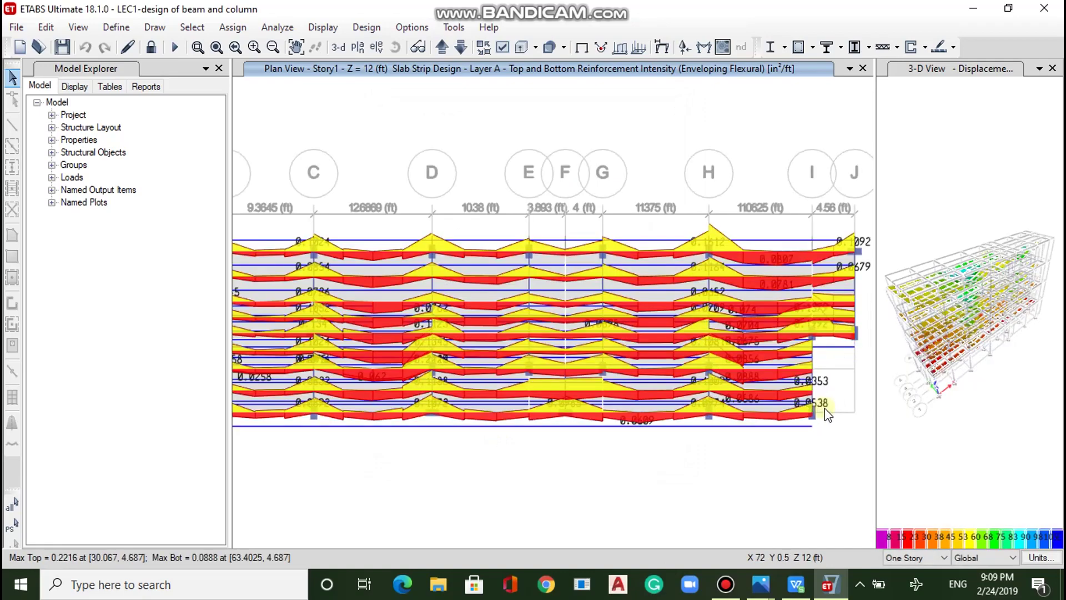
pyautogui.scroll(-5, 825, 408)
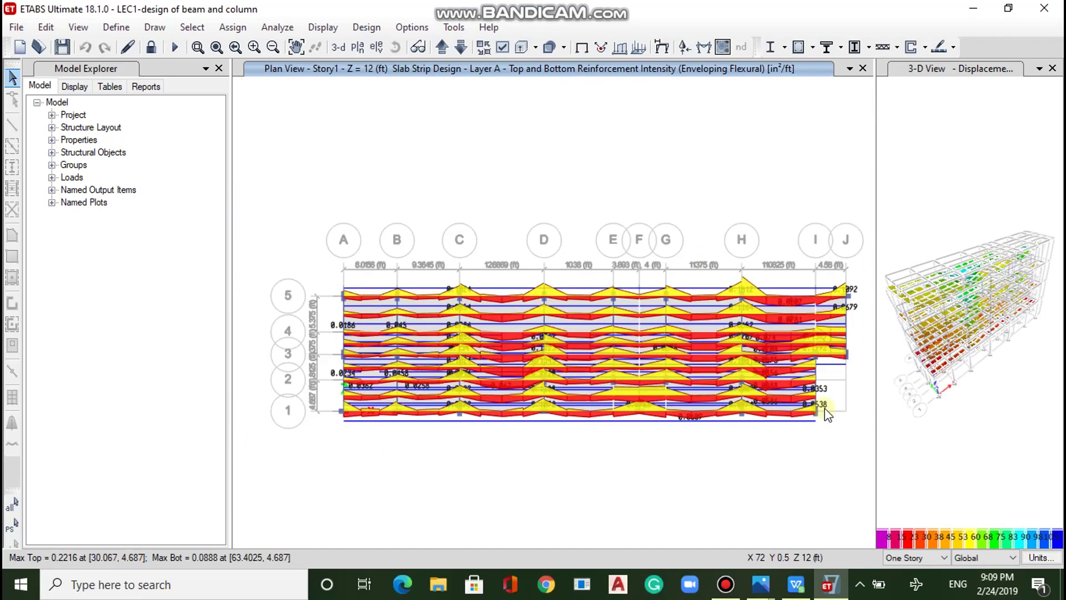
pyautogui.scroll(5, 824, 408)
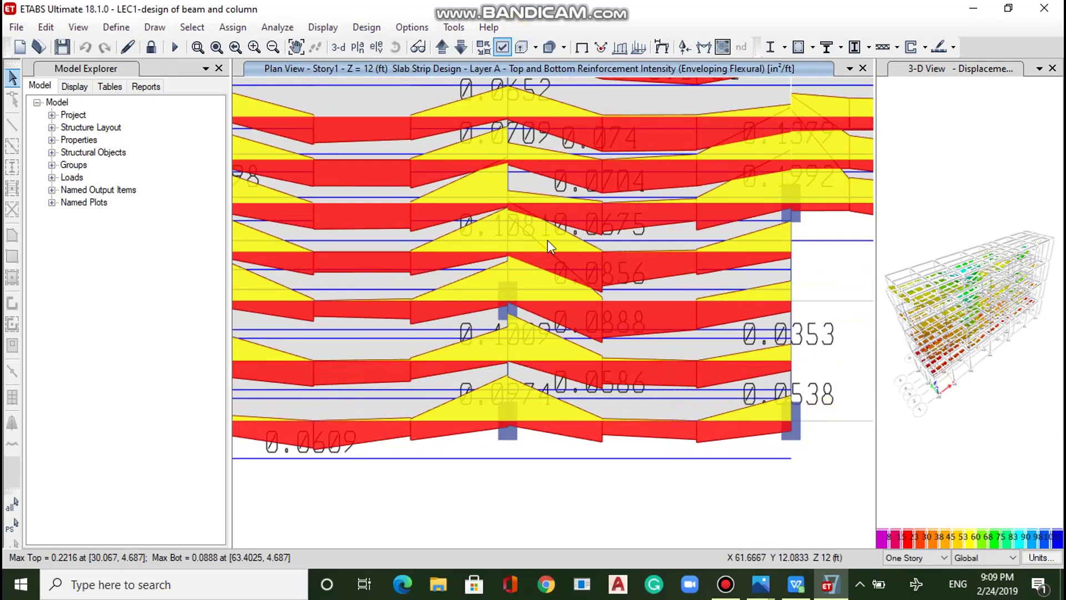
# - Open the flexural design display settings for the concrete slabs
pyautogui.scroll(-4, 584, 259)
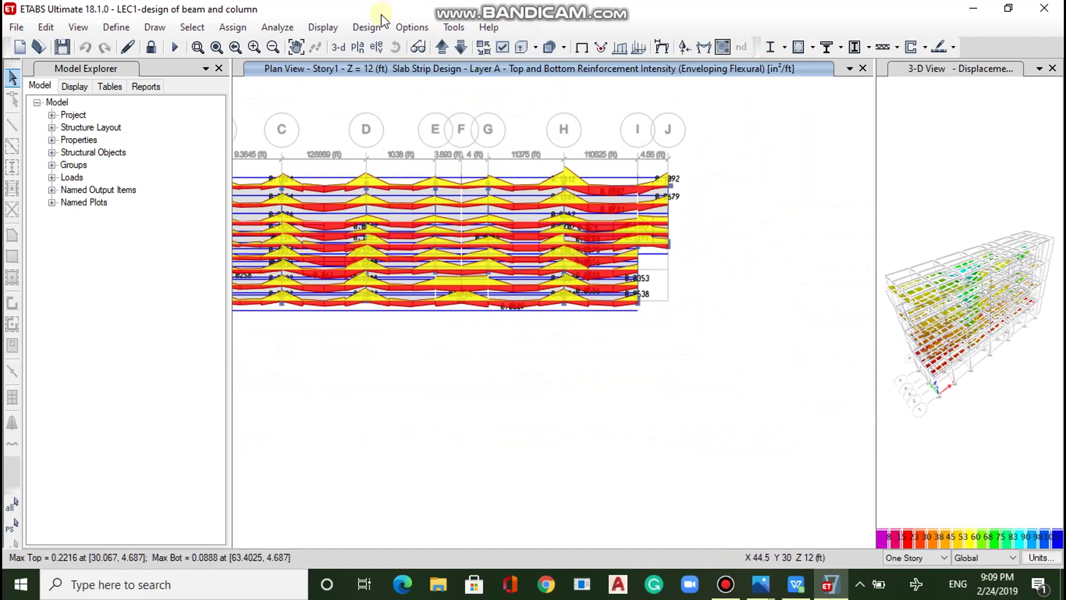
pyautogui.click(321, 30)
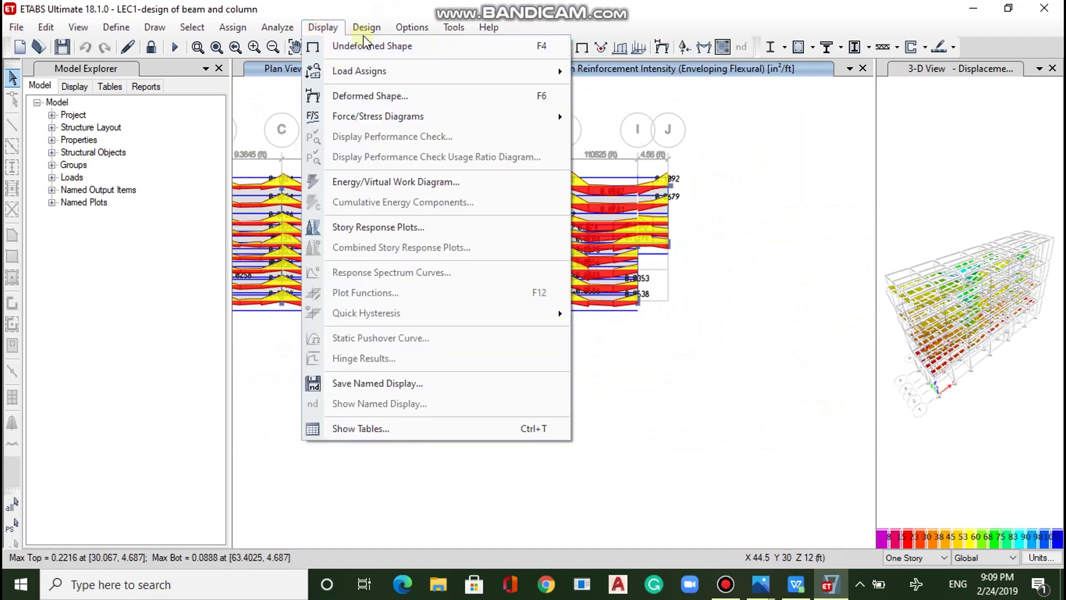
pyautogui.click(368, 30)
pyautogui.click(368, 28)
pyautogui.click(371, 29)
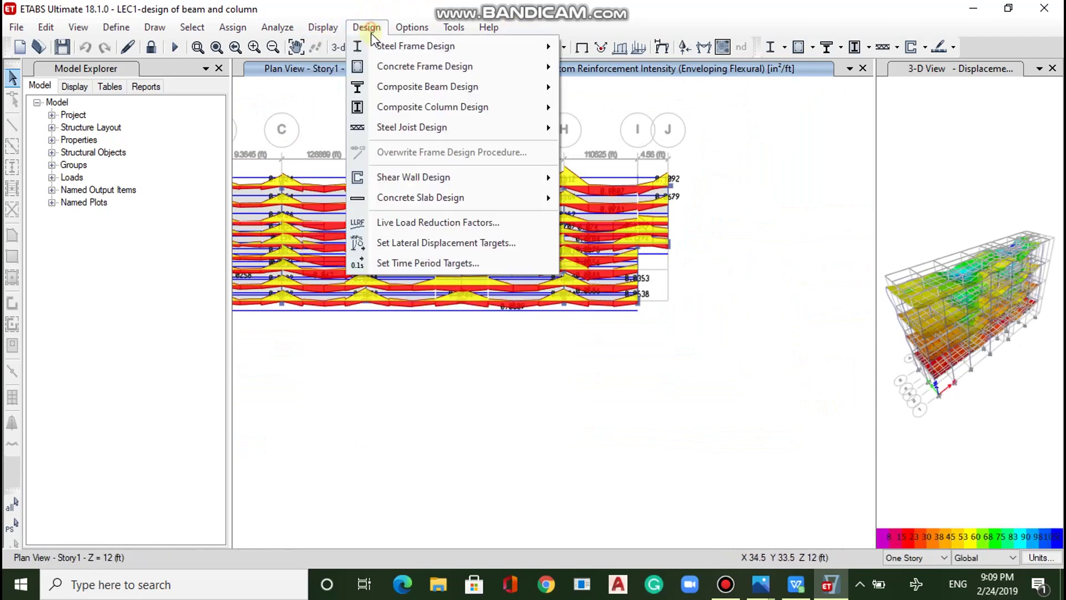
pyautogui.moveTo(492, 198)
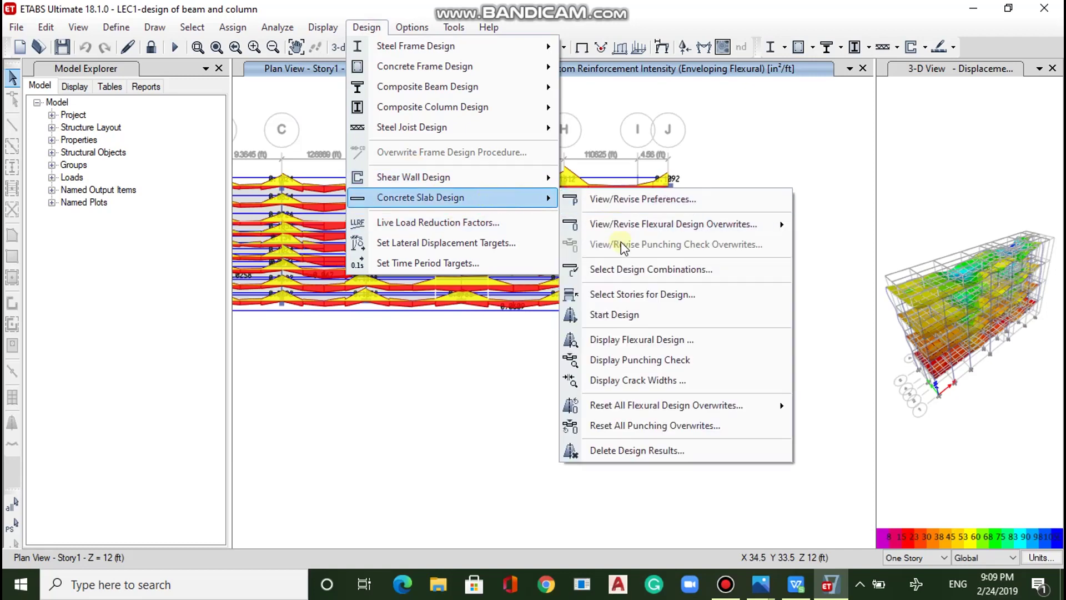
pyautogui.click(682, 346)
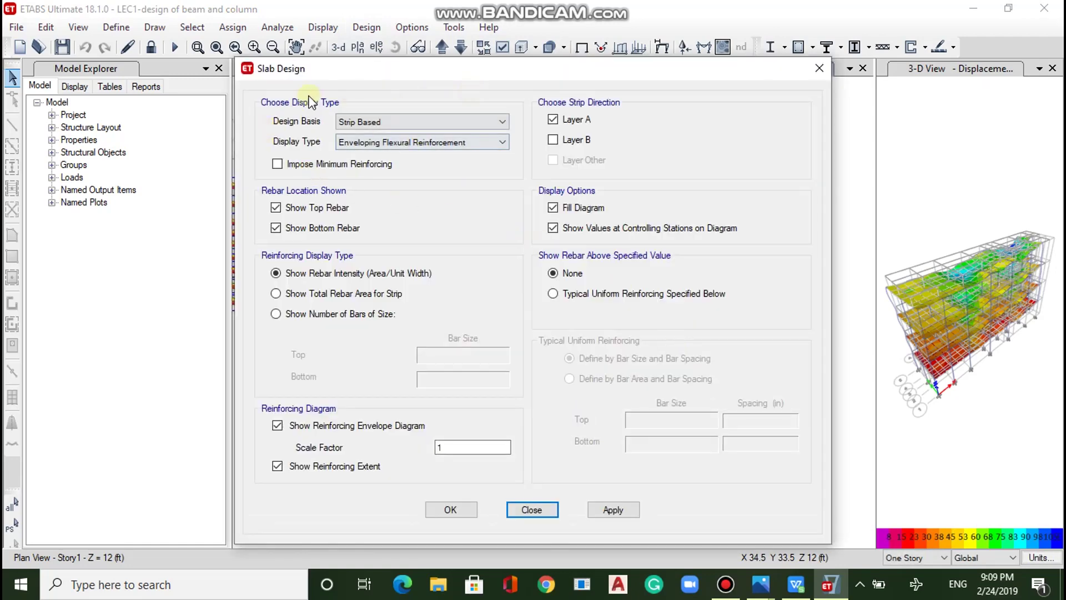
# - Close the 3-D view and position the Slab Design dialog so the widened Story1 plan stays in sight
pyautogui.moveTo(442, 68); pyautogui.dragTo(130, 42)
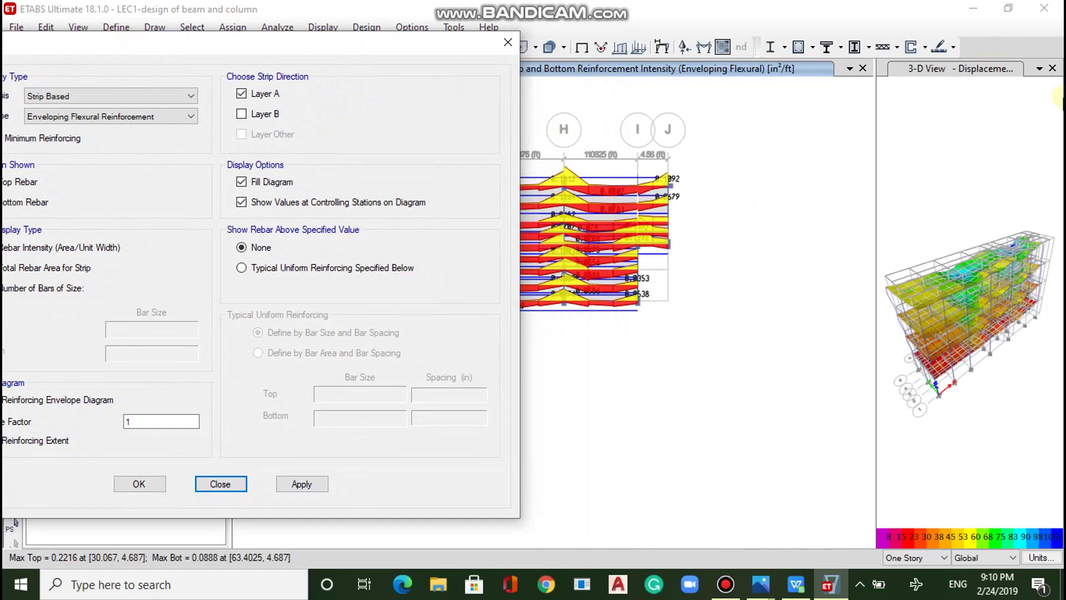
pyautogui.click(1057, 92)
pyautogui.click(1052, 68)
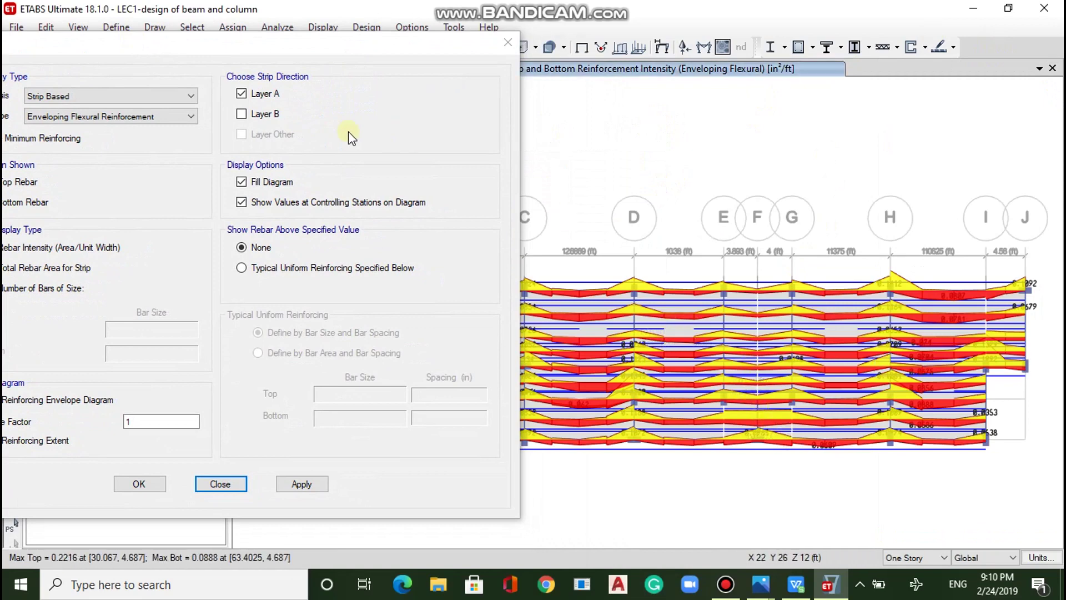
pyautogui.click(261, 54)
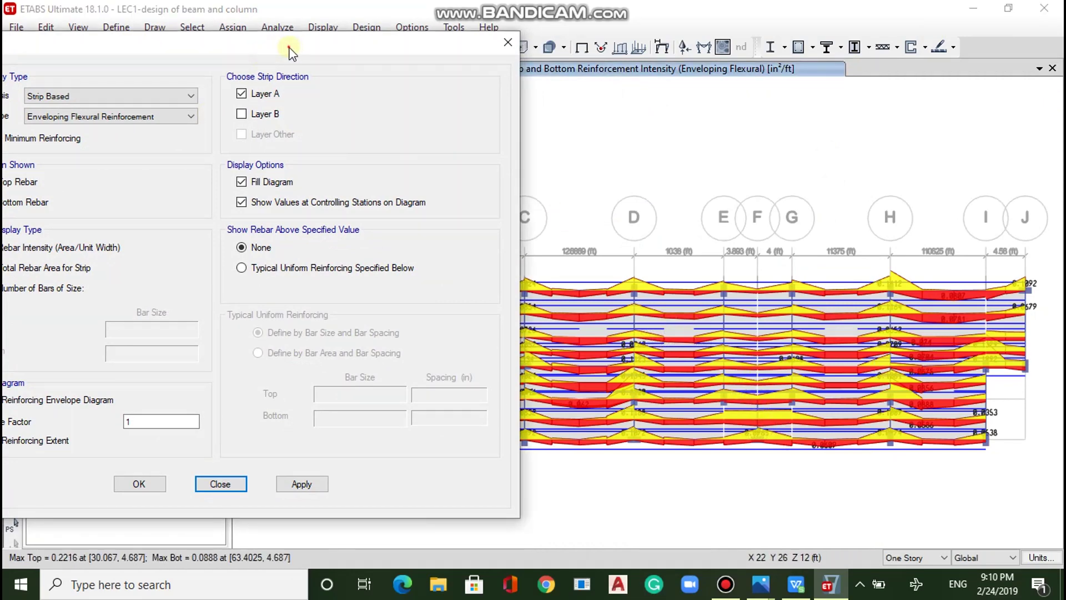
pyautogui.moveTo(298, 46); pyautogui.dragTo(395, 41)
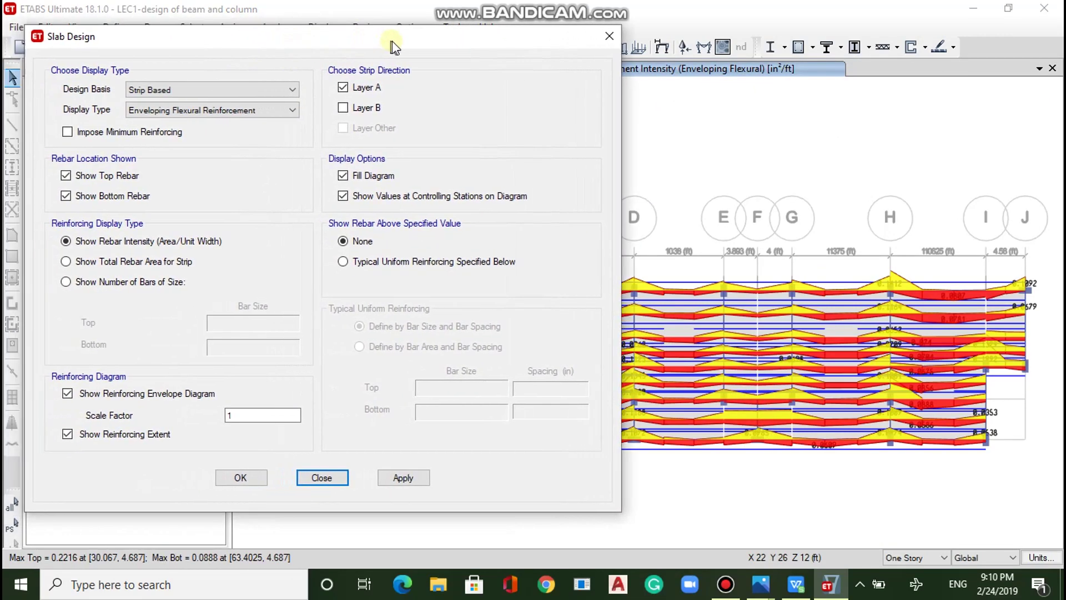
# - Choose Strip Based as the design basis and Enveloping Flexural Reinforcement as the display type
pyautogui.click(238, 92)
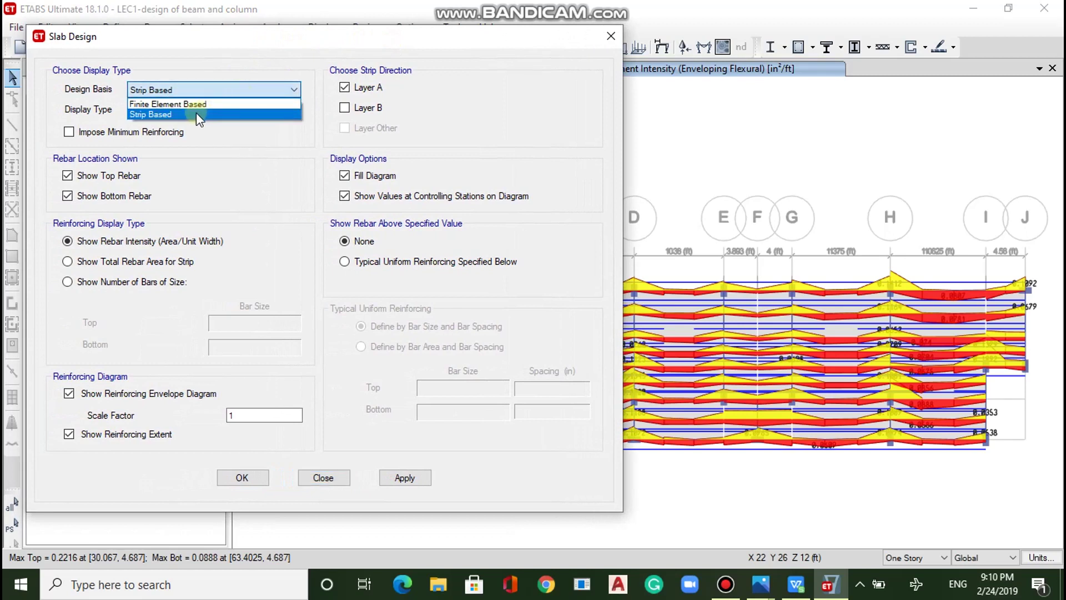
pyautogui.click(236, 114)
pyautogui.click(261, 108)
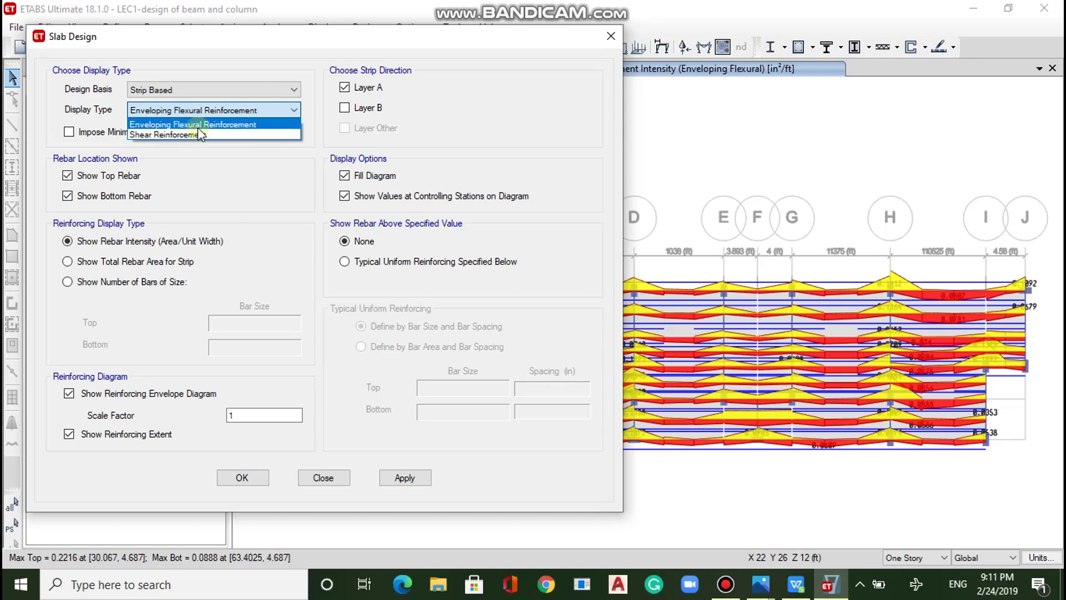
pyautogui.click(233, 125)
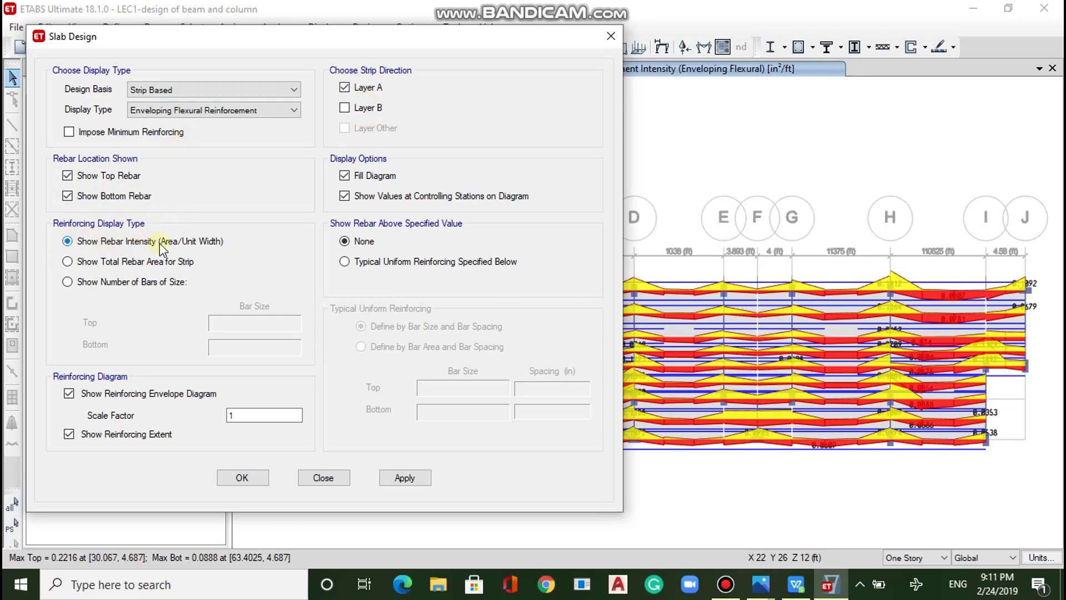
# - Try the total rebar area and number-of-bars displays with top bar size 8, and return to rebar intensity
pyautogui.click(76, 261)
pyautogui.click(71, 283)
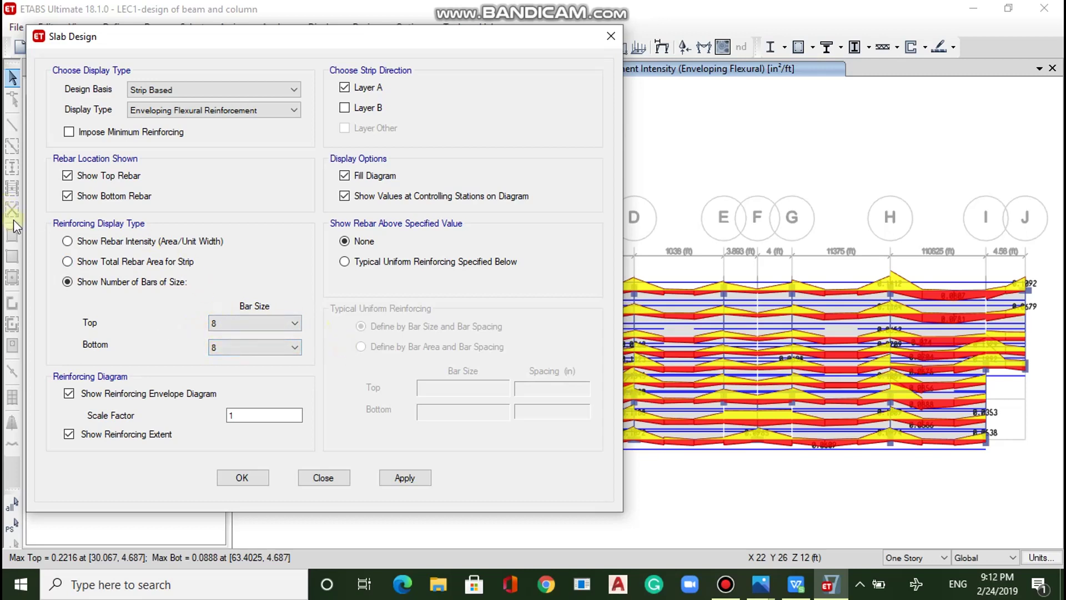
pyautogui.click(67, 242)
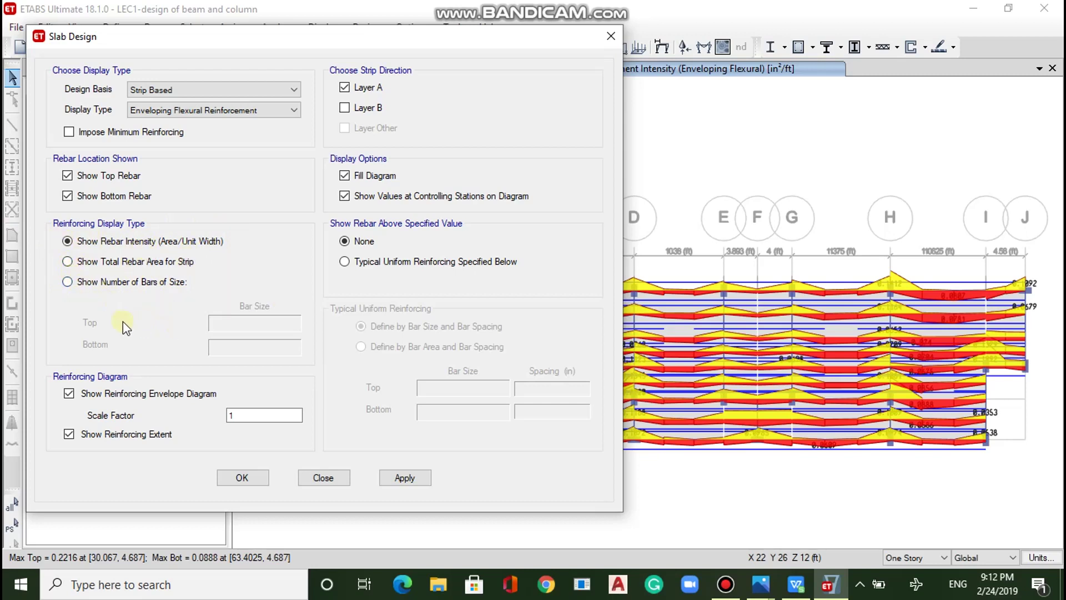
pyautogui.click(78, 282)
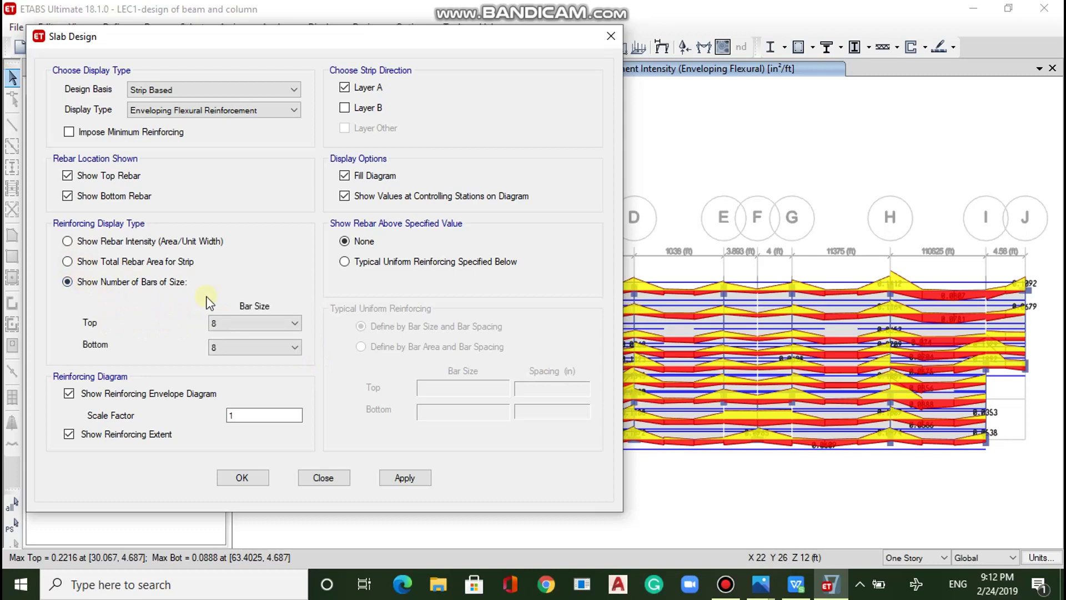
pyautogui.click(253, 322)
pyautogui.click(253, 322)
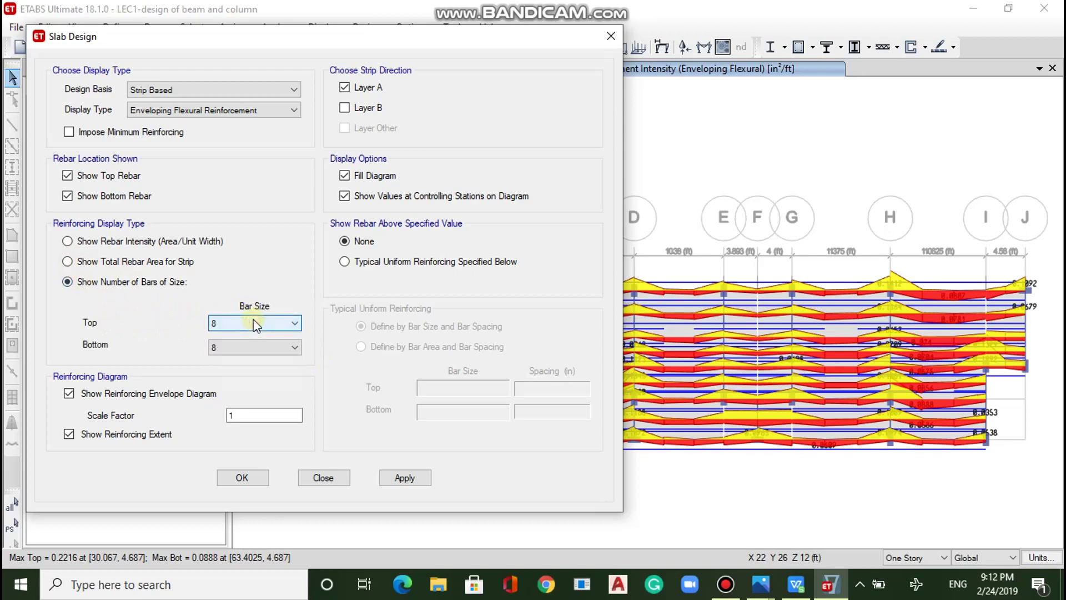
pyautogui.click(253, 322)
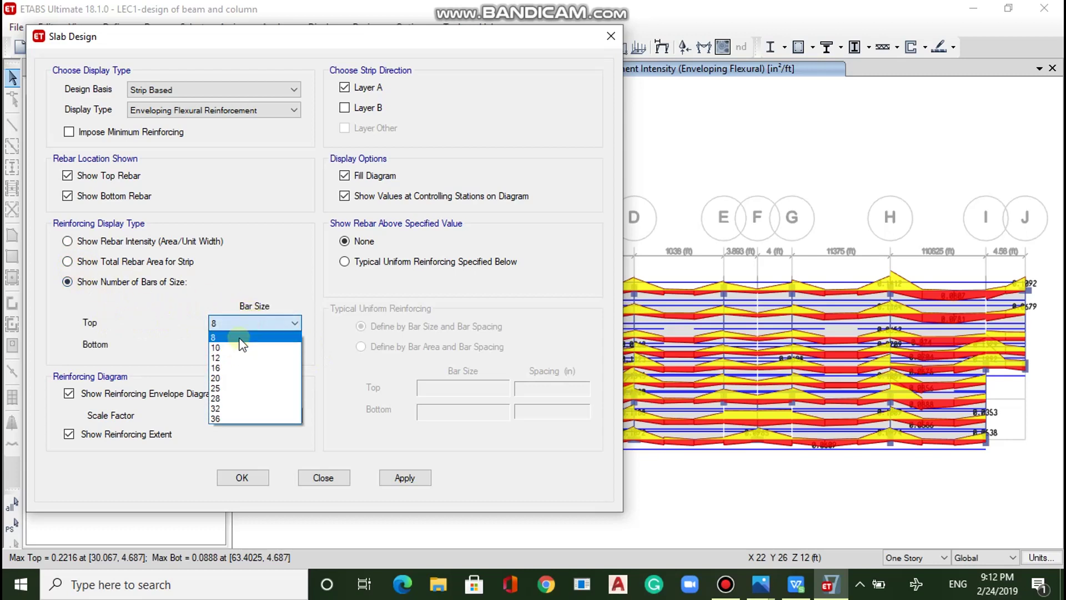
pyautogui.click(239, 337)
pyautogui.click(244, 345)
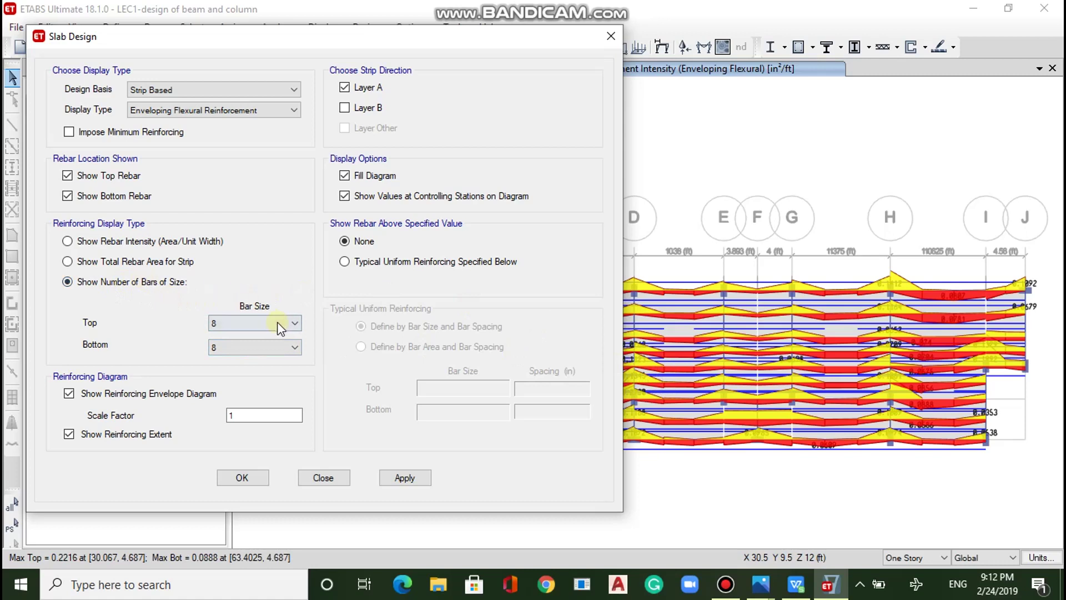
pyautogui.click(228, 324)
pyautogui.click(228, 336)
pyautogui.click(79, 245)
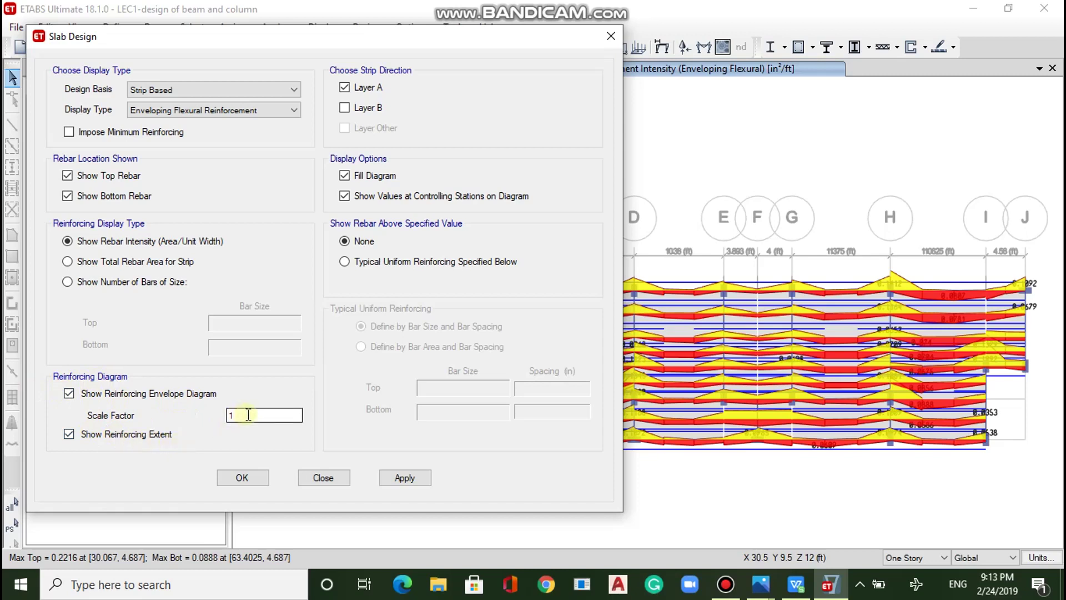
# - Include the layer B strips and show only rebar above a typical uniform reinforcing with top bar size 8
pyautogui.click(346, 106)
pyautogui.click(345, 261)
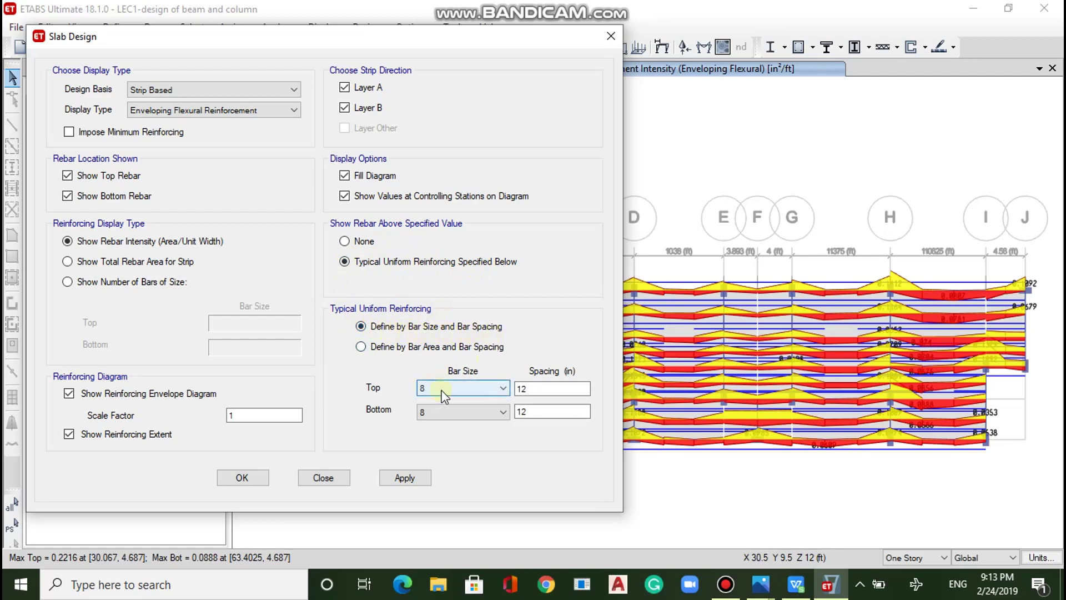
pyautogui.click(469, 396)
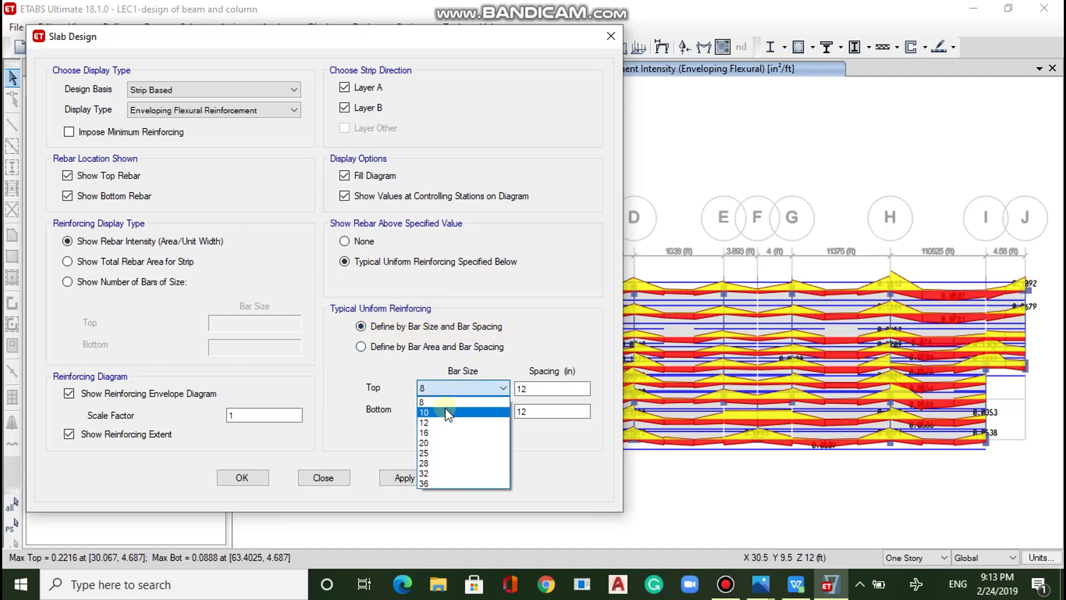
pyautogui.click(452, 402)
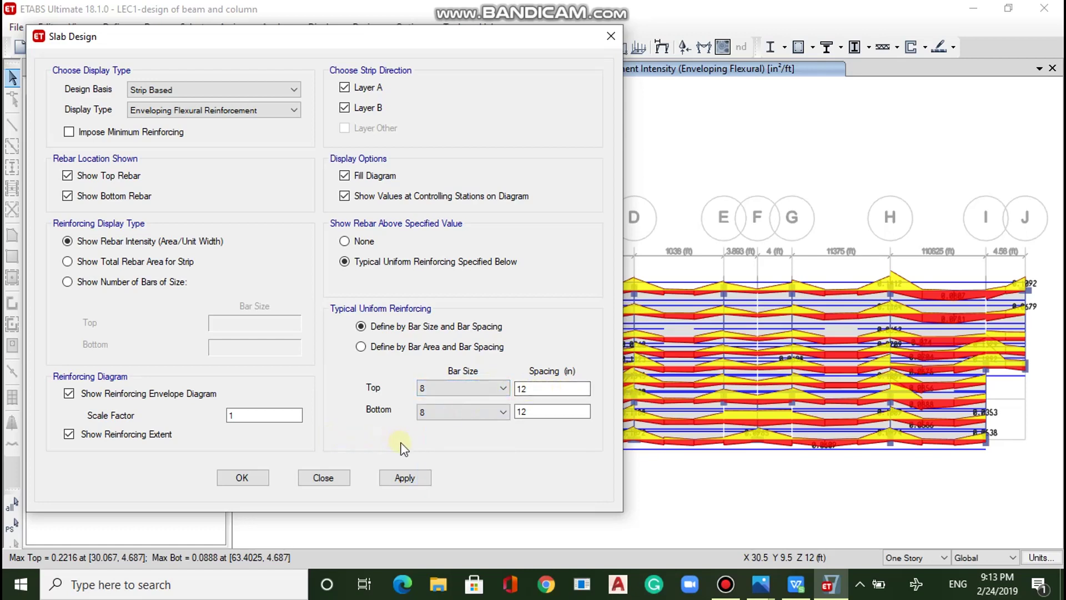
pyautogui.click(400, 478)
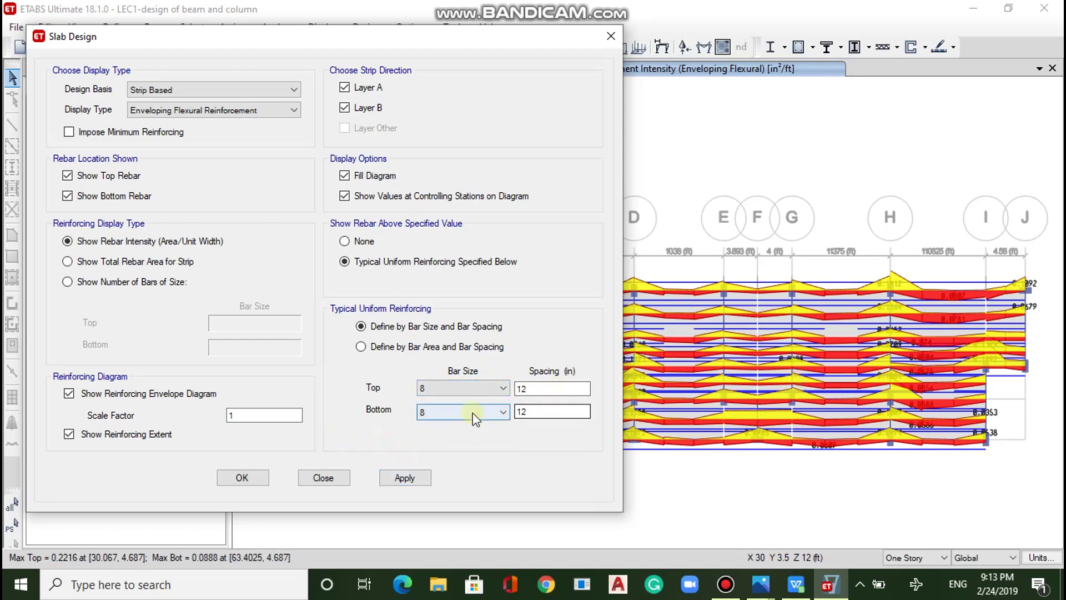
# - Try defining the typical uniform reinforcing by bar area, return to bar size and spacing, and review the available top bar sizes
pyautogui.click(361, 346)
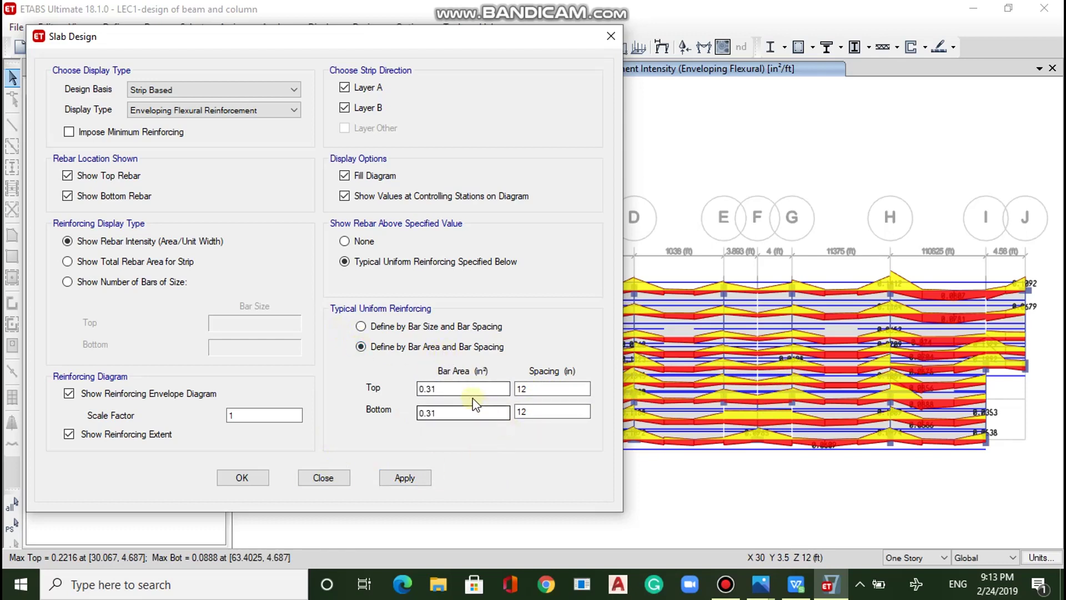
pyautogui.click(360, 327)
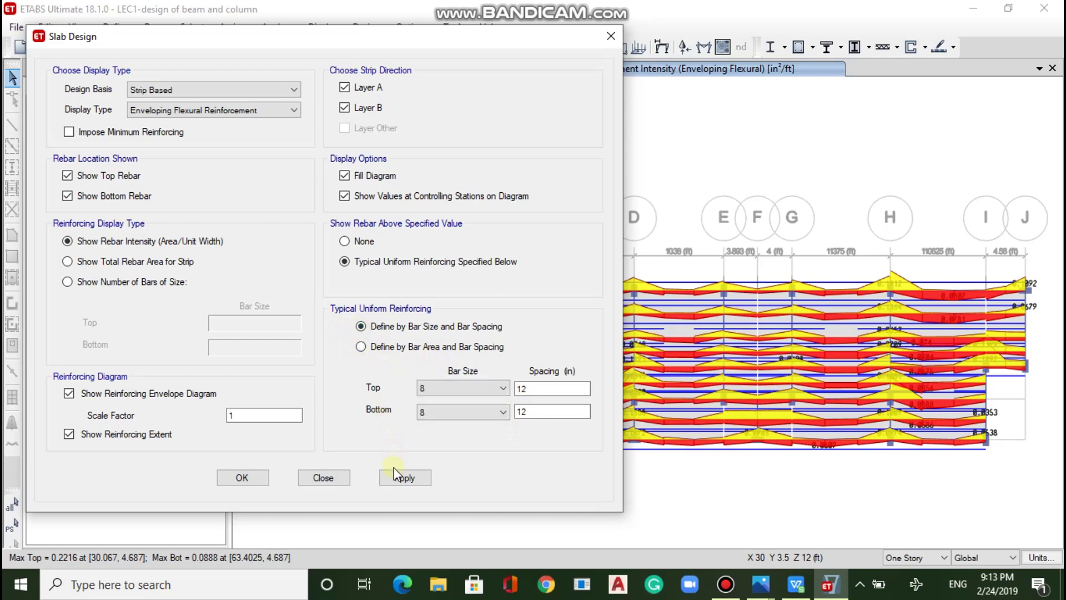
pyautogui.click(487, 388)
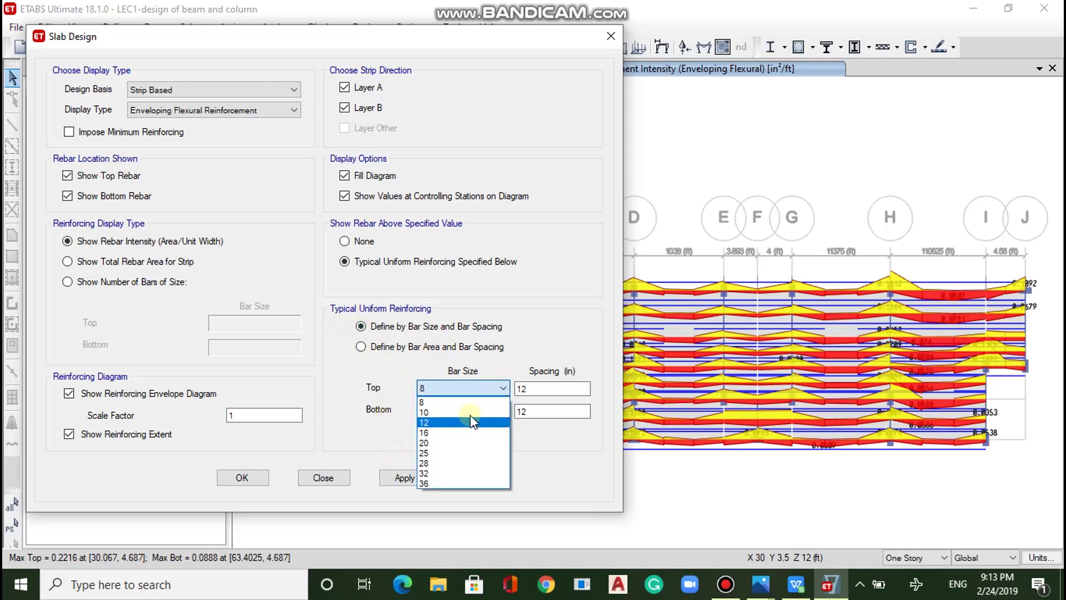
pyautogui.click(491, 392)
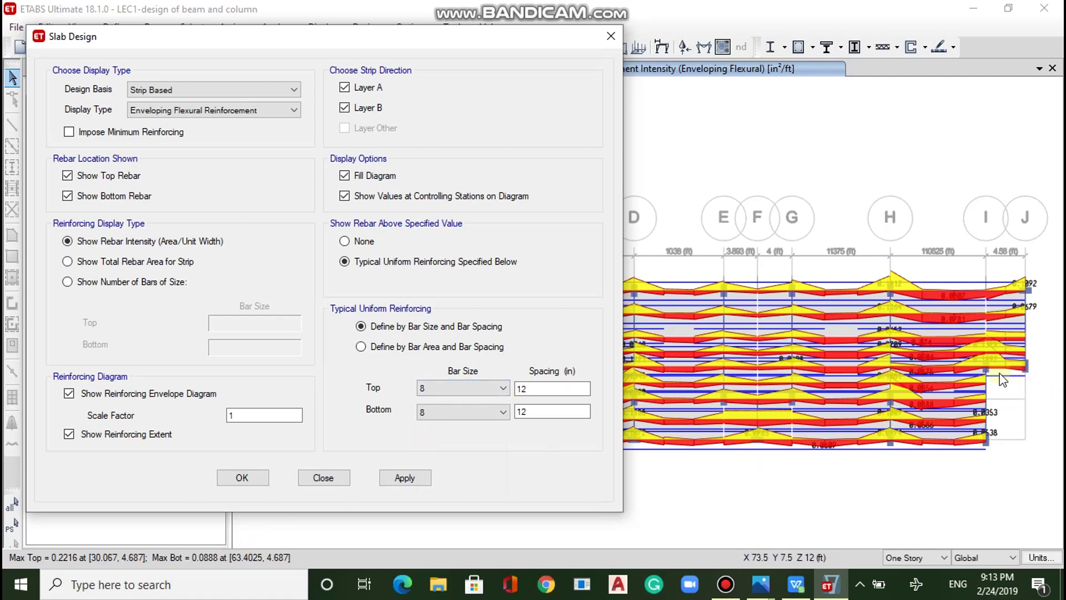
pyautogui.click(481, 391)
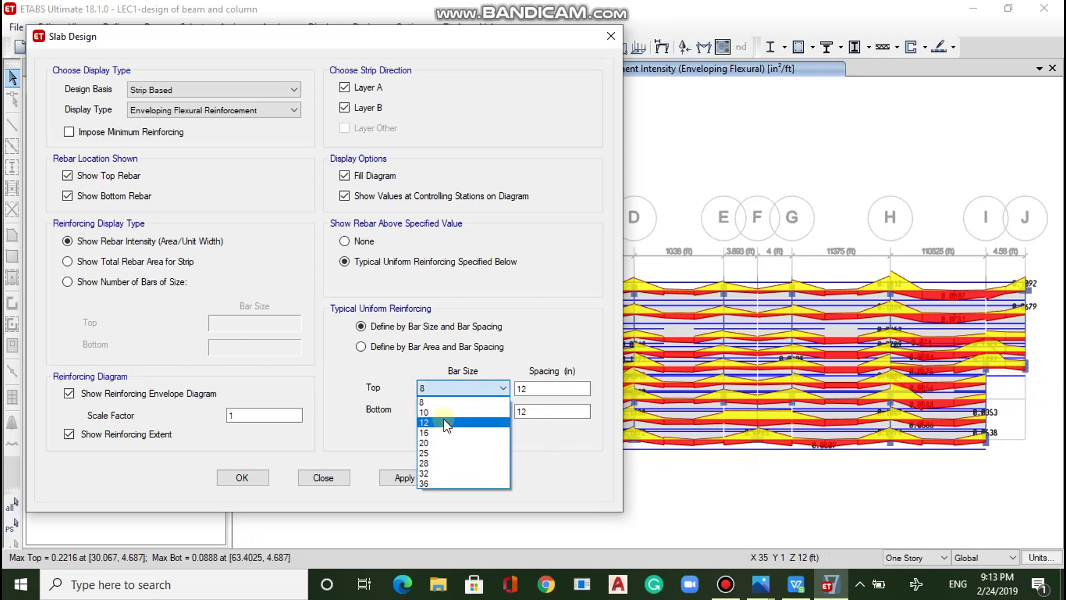
pyautogui.click(470, 387)
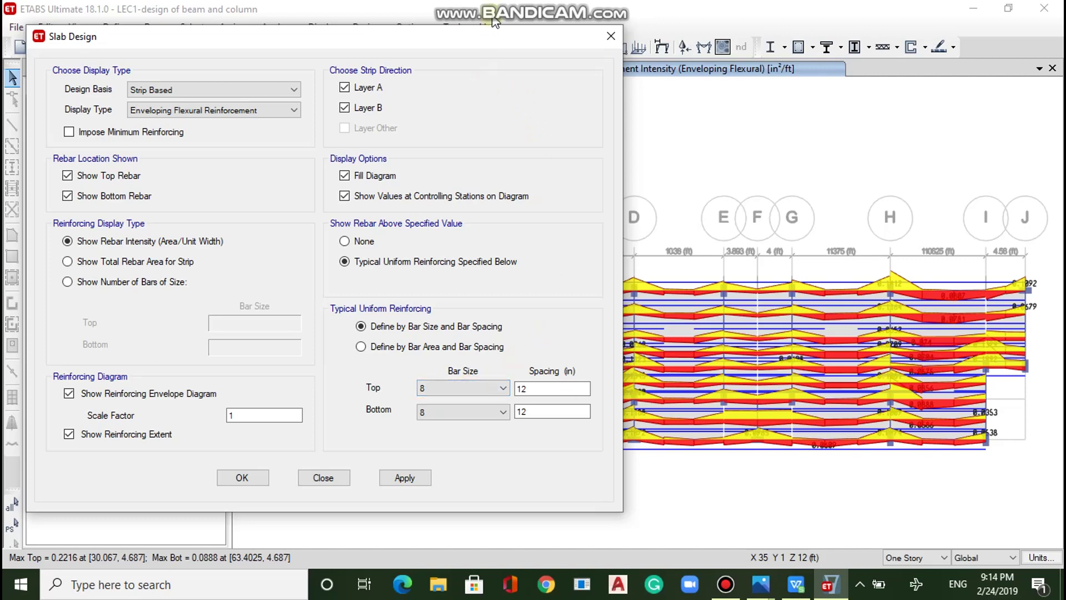
# - Apply the slab design display settings to the Story1 plan and move the dialog clear of the diagrams
pyautogui.moveTo(486, 41); pyautogui.dragTo(470, 32)
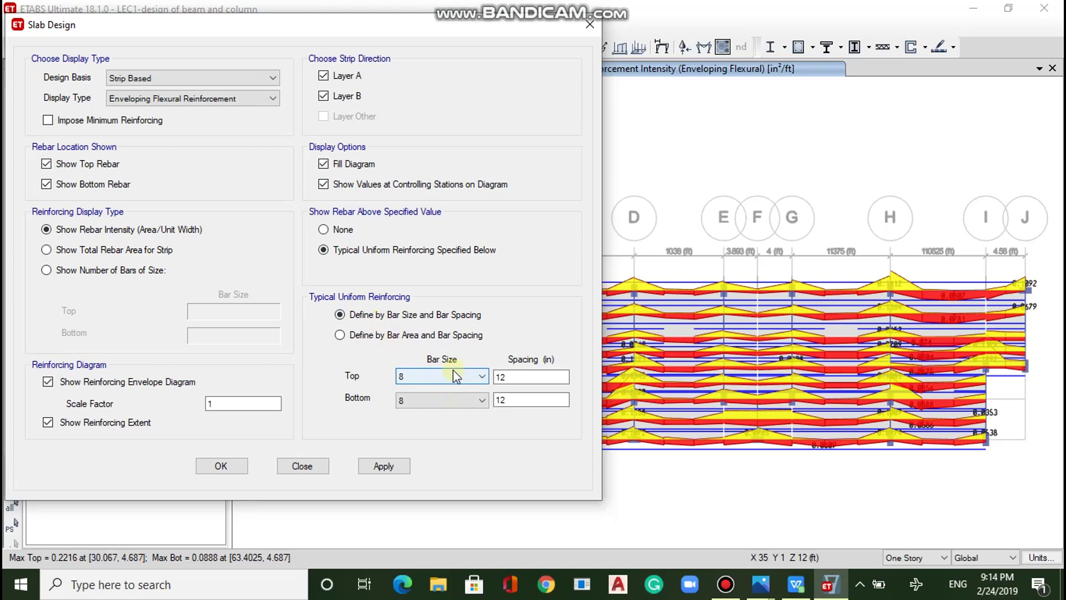
pyautogui.click(370, 466)
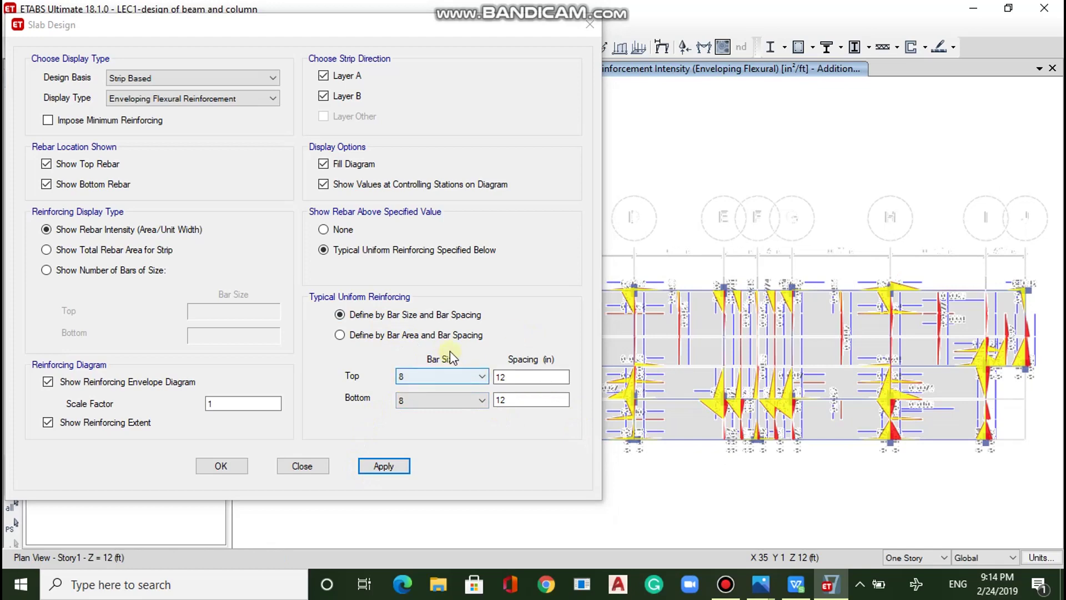
pyautogui.moveTo(491, 34); pyautogui.dragTo(212, 82)
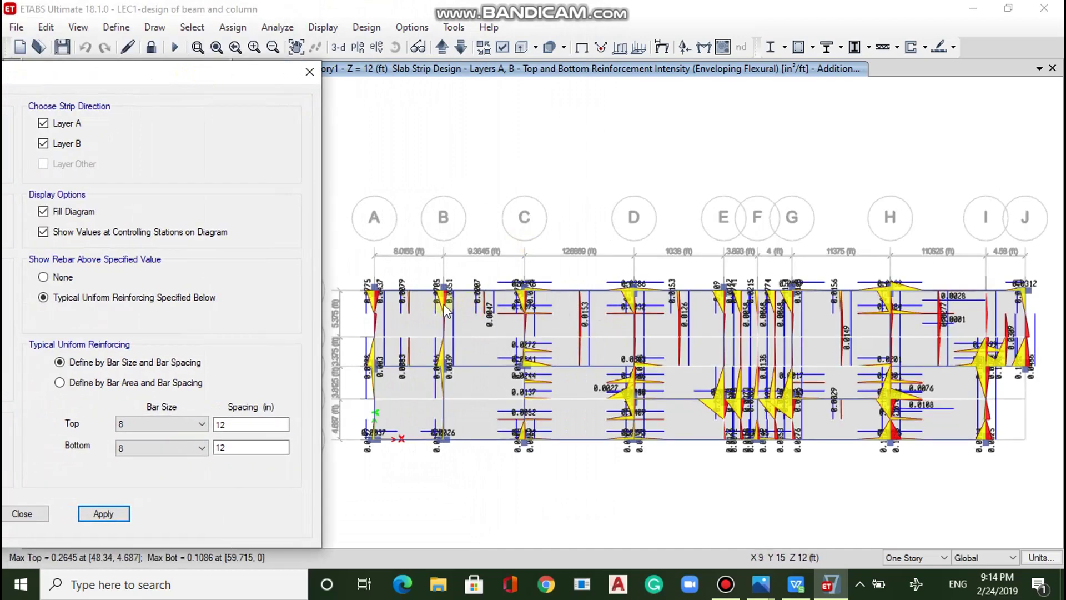
# - Examine the additional top and bottom reinforcement intensity of the layer A and B strips around grids B to E
pyautogui.scroll(2, 434, 311)
pyautogui.scroll(3, 434, 311)
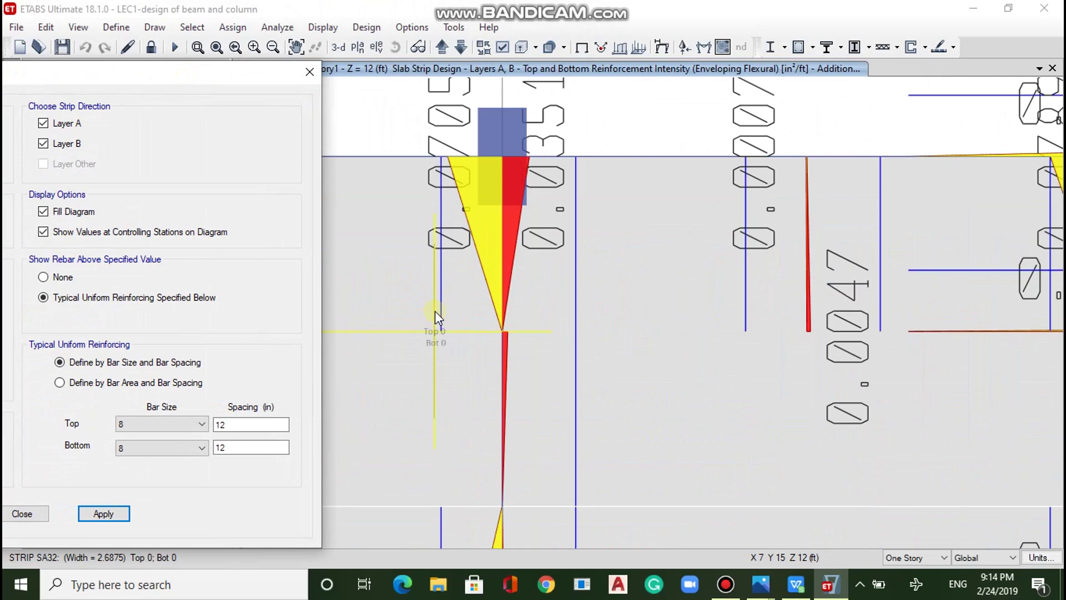
pyautogui.scroll(-3, 435, 311)
pyautogui.scroll(-2, 435, 311)
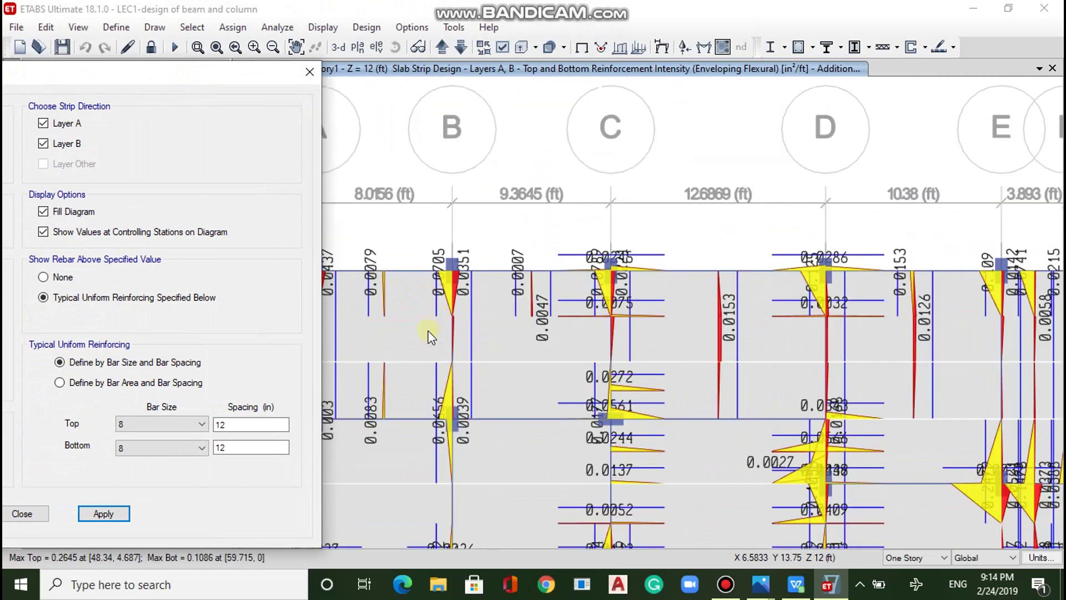
pyautogui.click(515, 335)
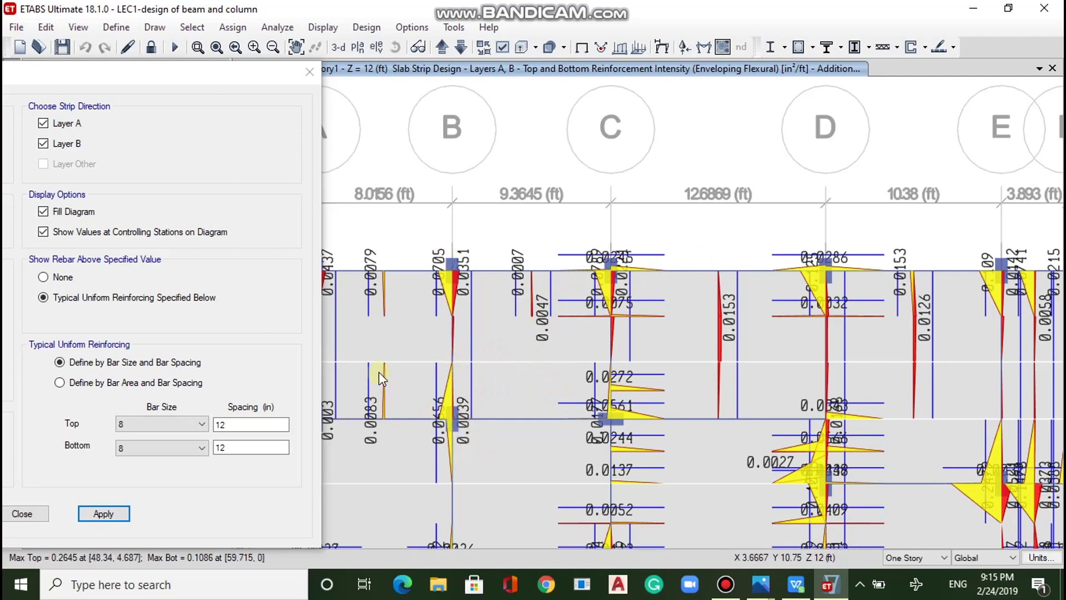
# - Open the design details of the layer B strip along grid A and review its moment, reinforcement and shear diagrams
pyautogui.scroll(-5, 599, 351)
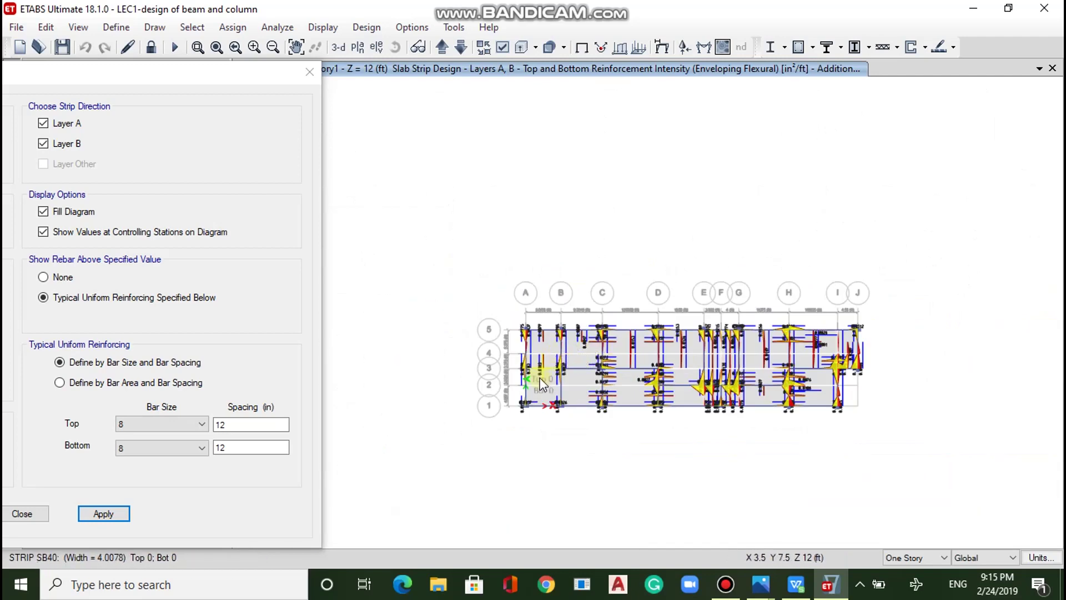
pyautogui.scroll(5, 534, 342)
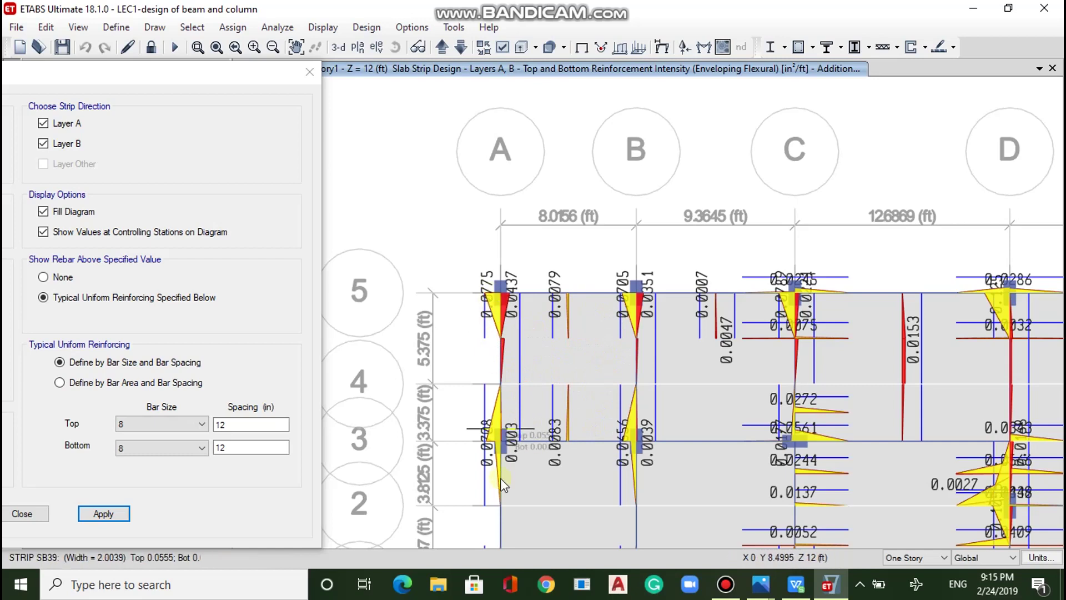
pyautogui.rightClick(499, 361)
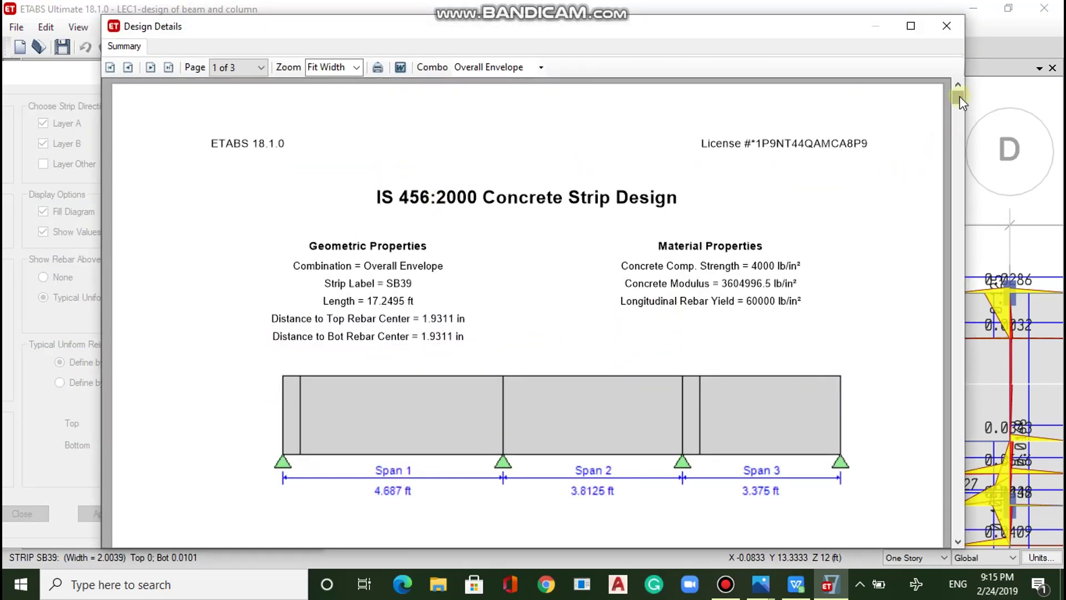
pyautogui.moveTo(960, 96); pyautogui.dragTo(969, 188)
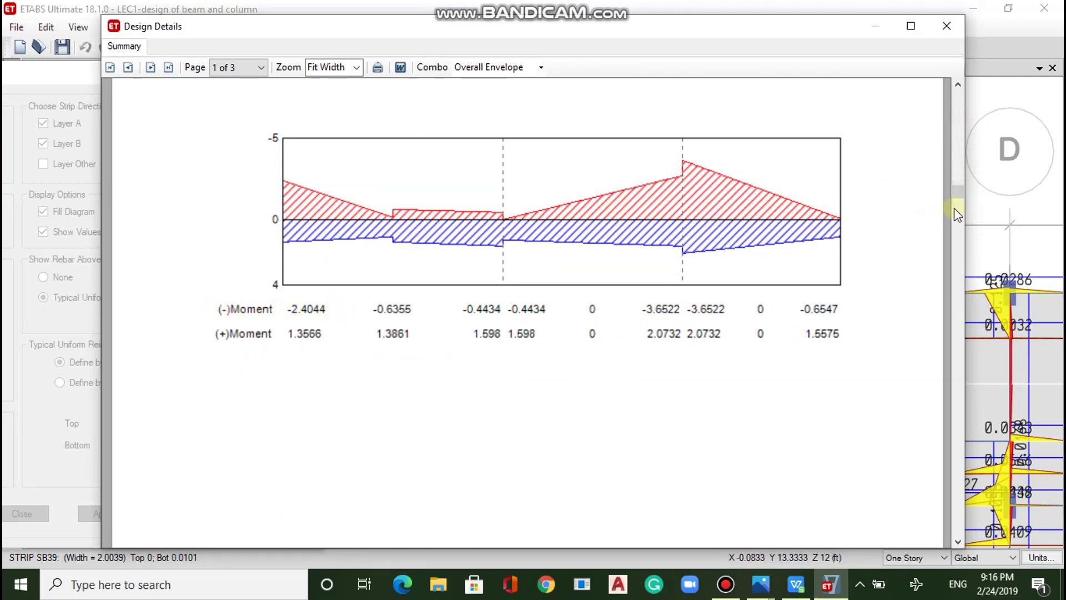
pyautogui.moveTo(962, 190); pyautogui.dragTo(969, 258)
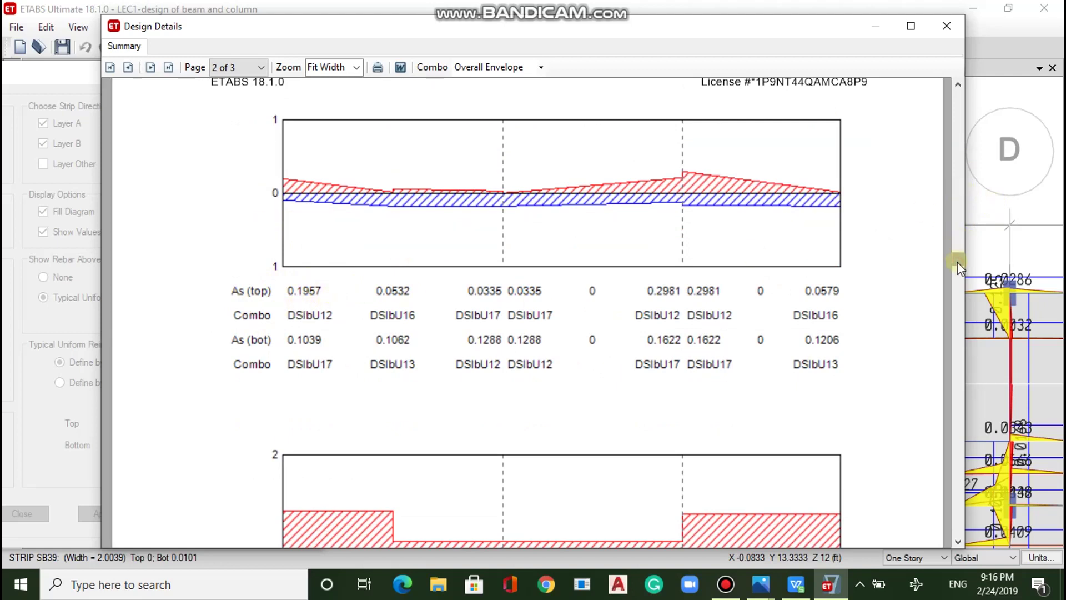
pyautogui.moveTo(957, 262); pyautogui.dragTo(957, 347)
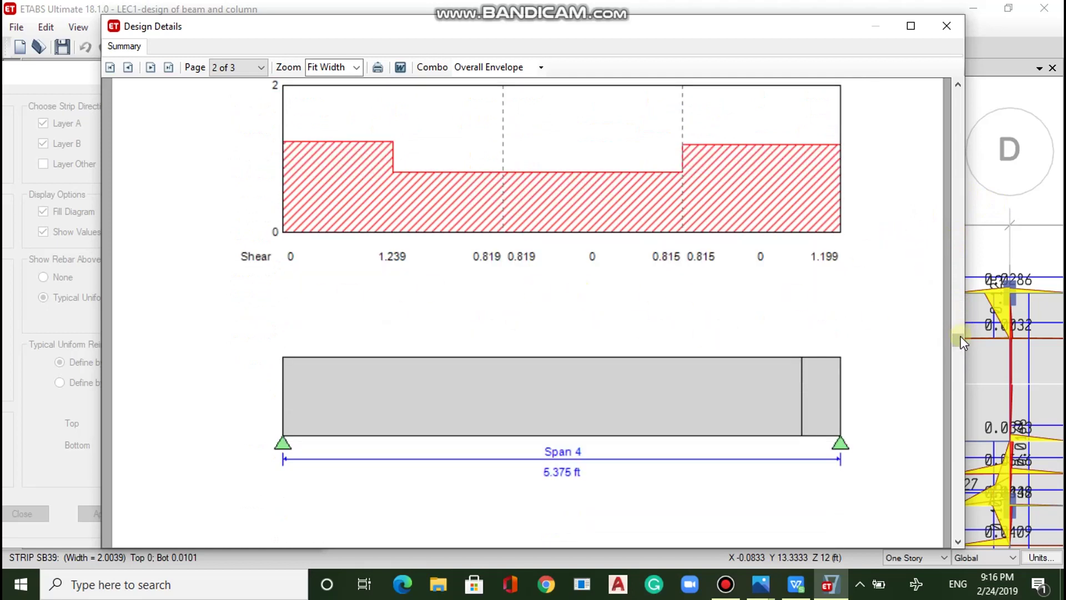
pyautogui.moveTo(958, 345); pyautogui.dragTo(961, 85)
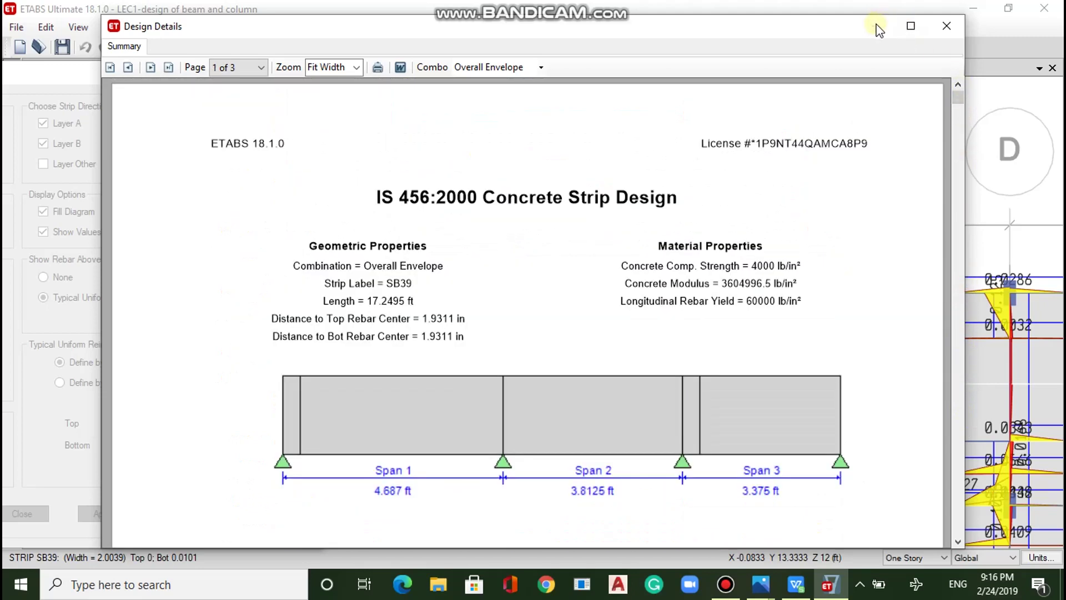
pyautogui.click(955, 32)
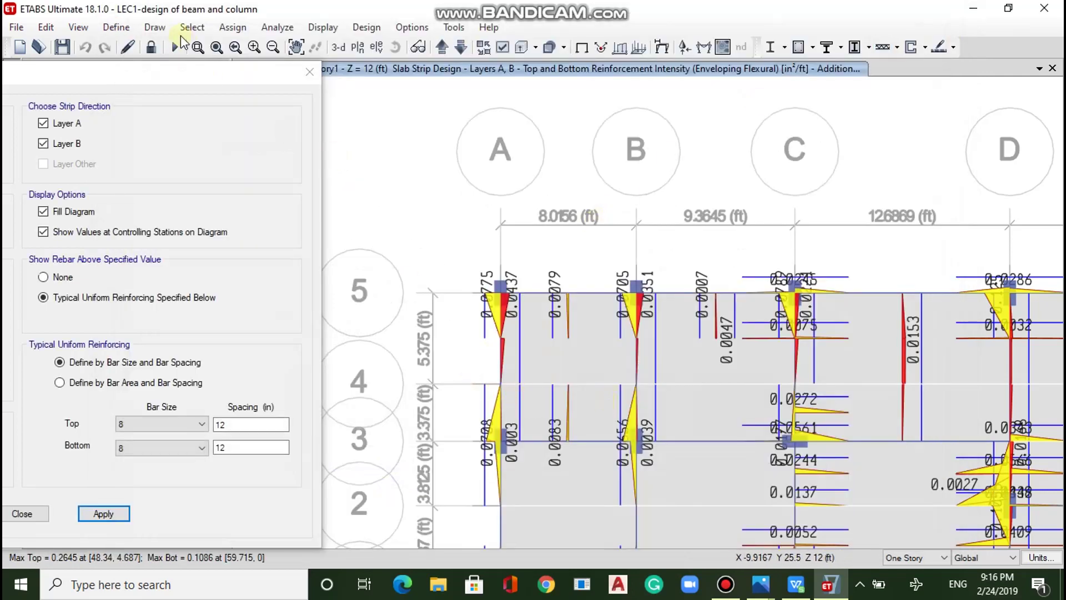
# - Switch the slab design basis to Finite Element Based and impose minimum reinforcing
pyautogui.moveTo(181, 71); pyautogui.dragTo(569, 62)
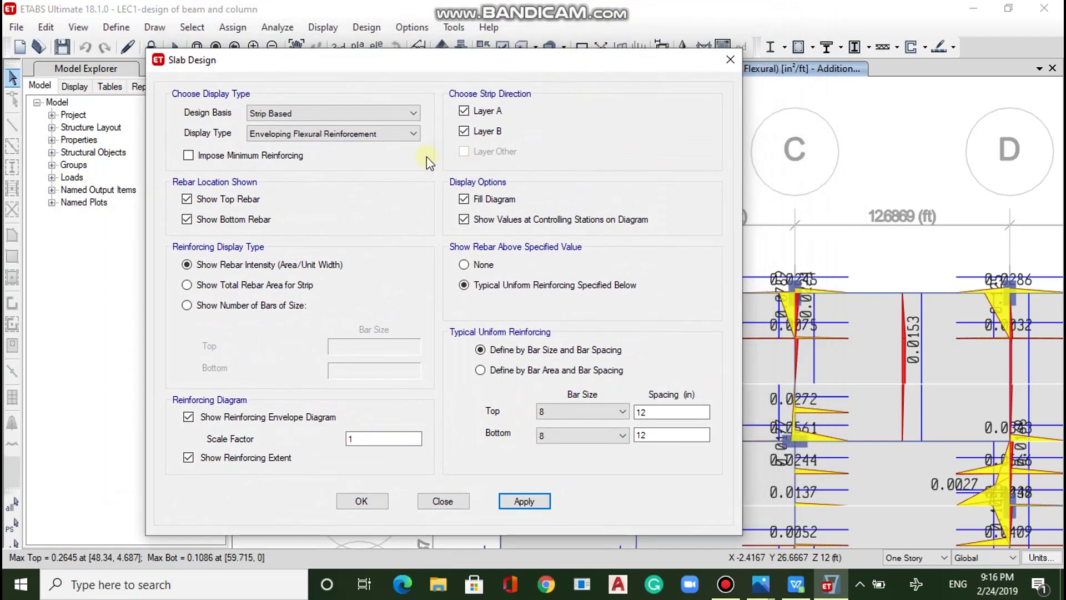
pyautogui.click(322, 113)
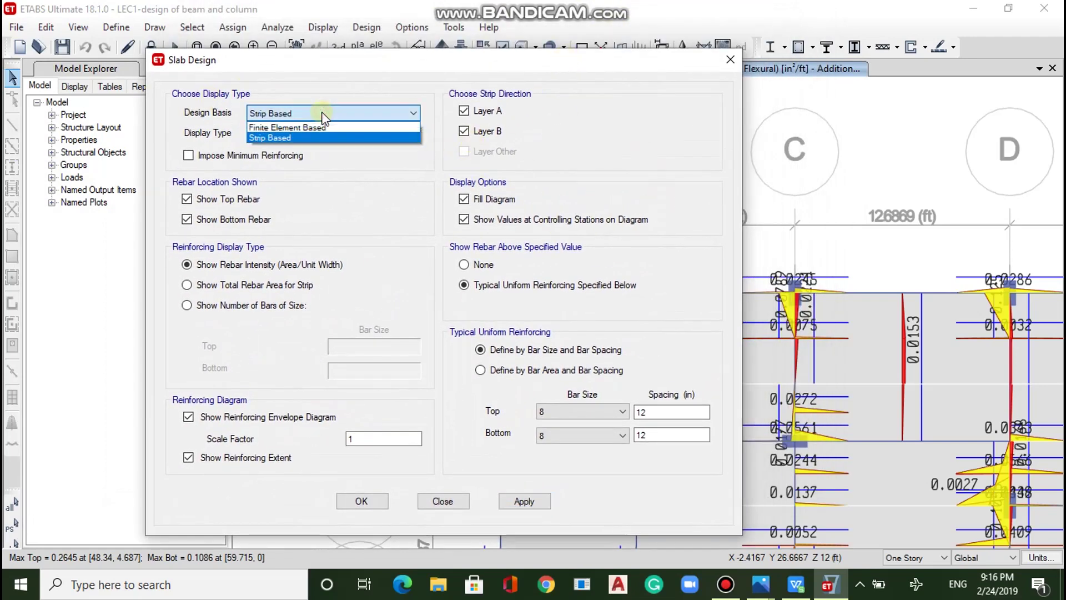
pyautogui.click(298, 123)
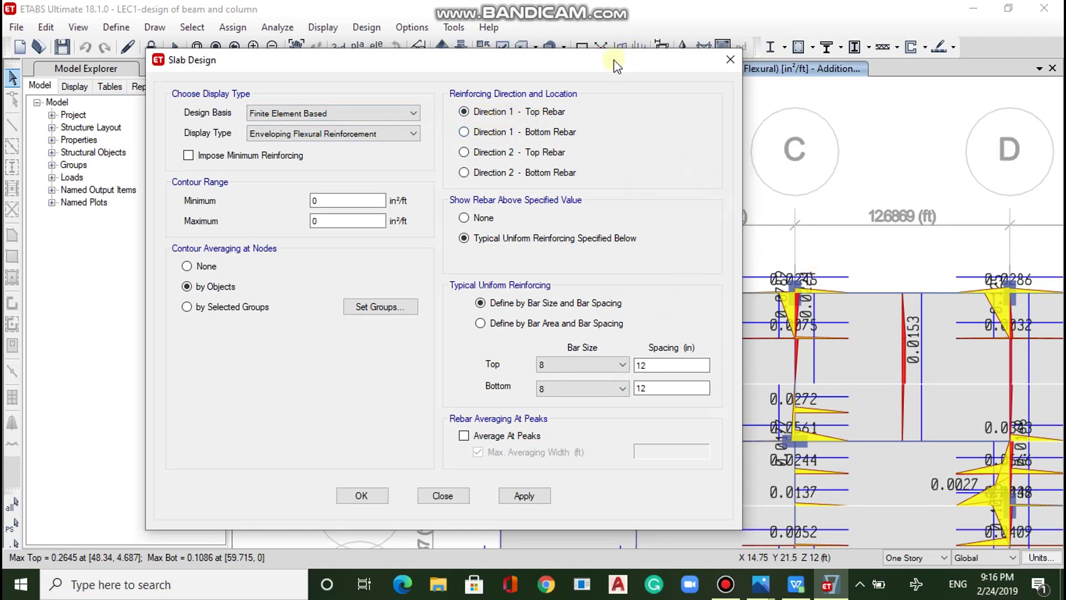
pyautogui.moveTo(614, 65); pyautogui.dragTo(307, 68)
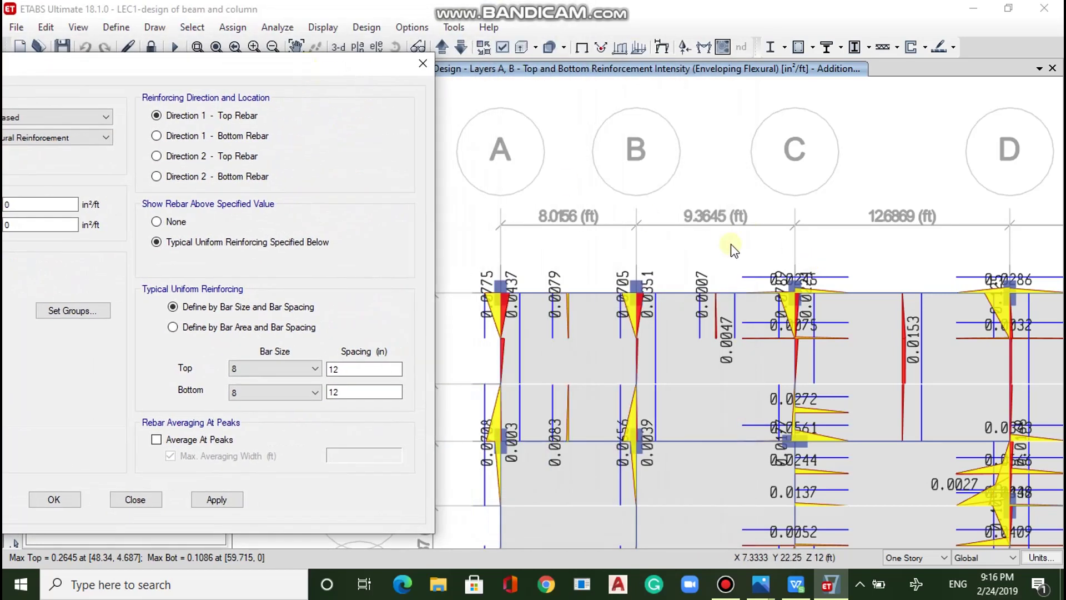
pyautogui.scroll(-1, 753, 252)
pyautogui.scroll(-5, 752, 245)
pyautogui.scroll(3, 744, 255)
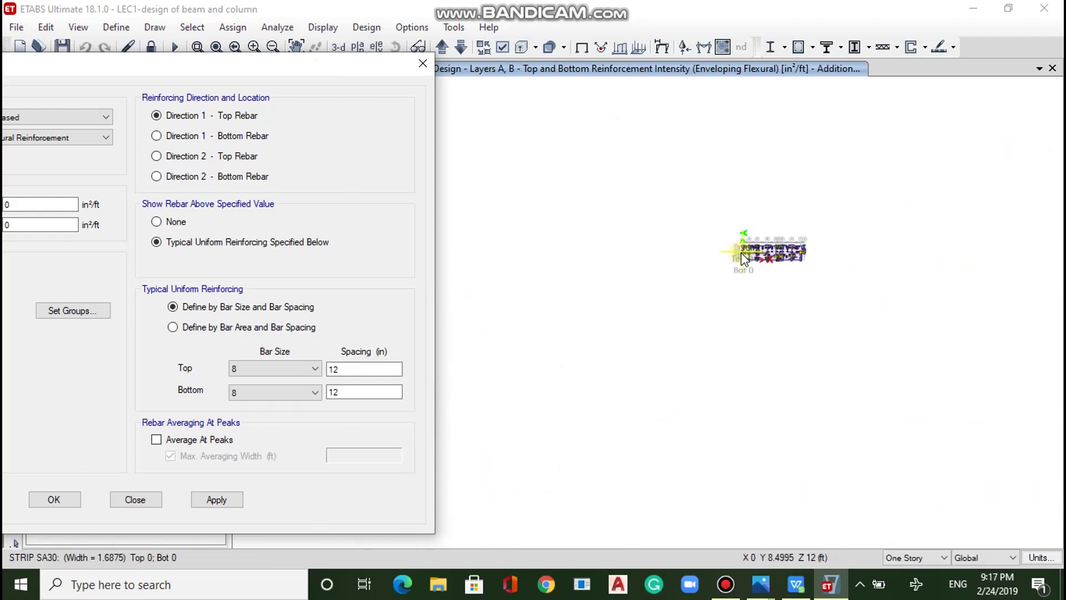
pyautogui.scroll(5, 744, 257)
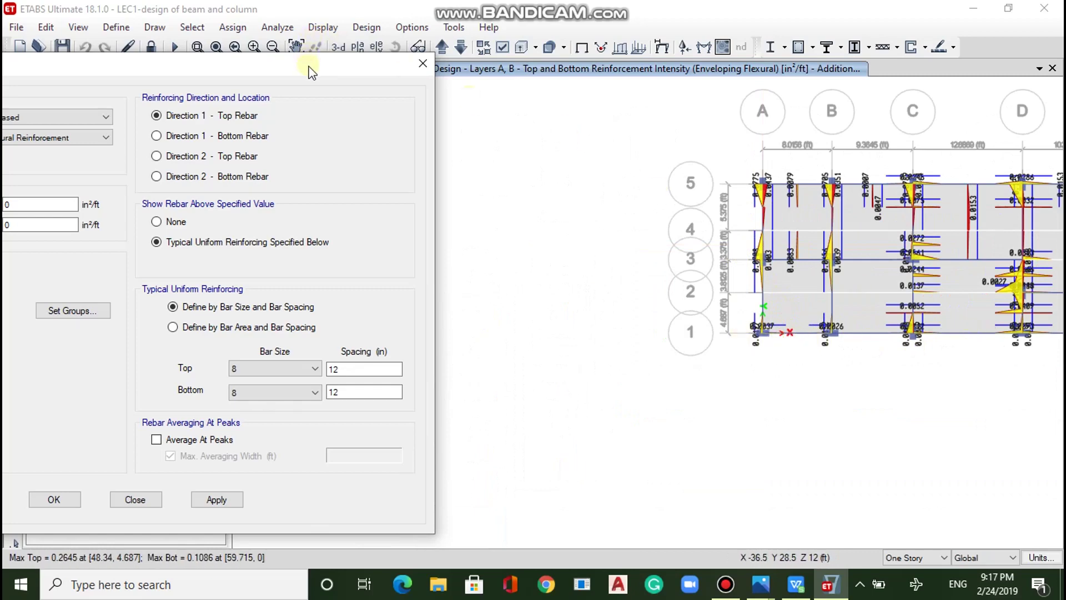
pyautogui.moveTo(309, 70); pyautogui.dragTo(558, 41)
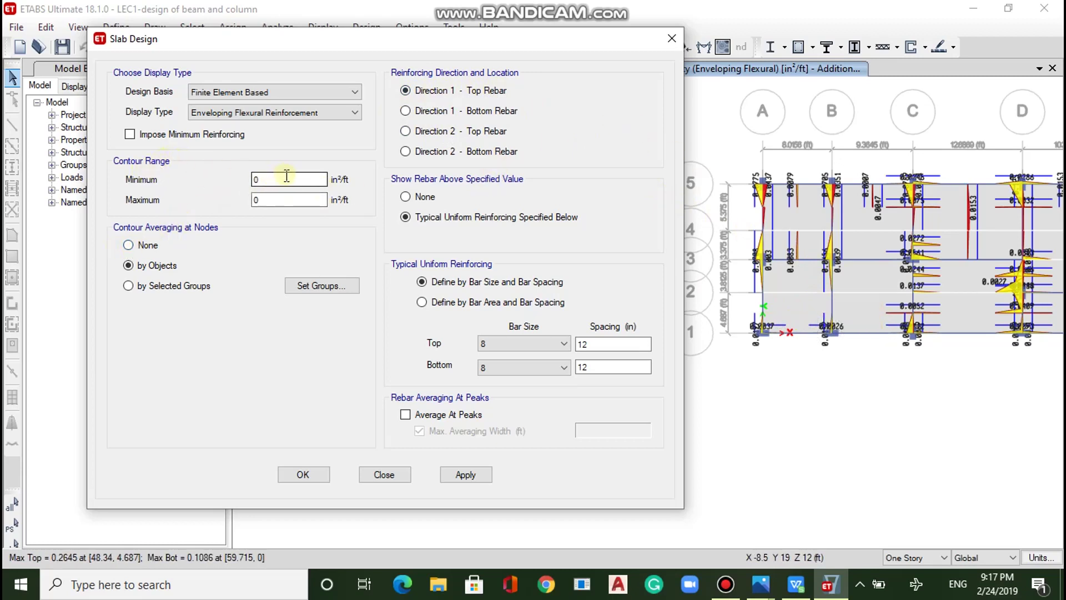
pyautogui.click(131, 136)
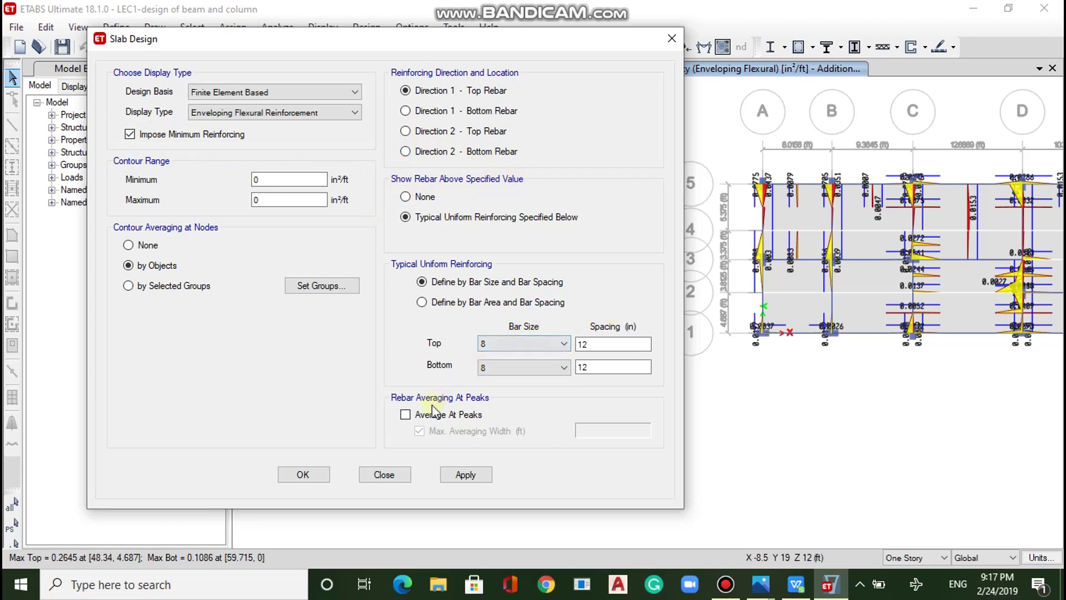
pyautogui.click(405, 415)
pyautogui.click(411, 415)
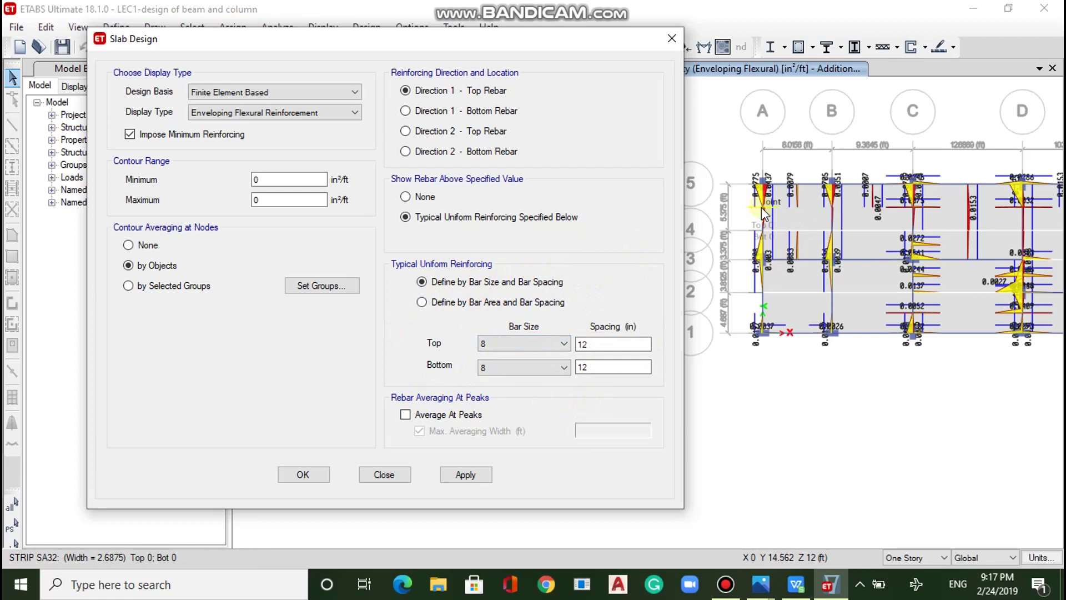
pyautogui.click(423, 302)
pyautogui.click(423, 282)
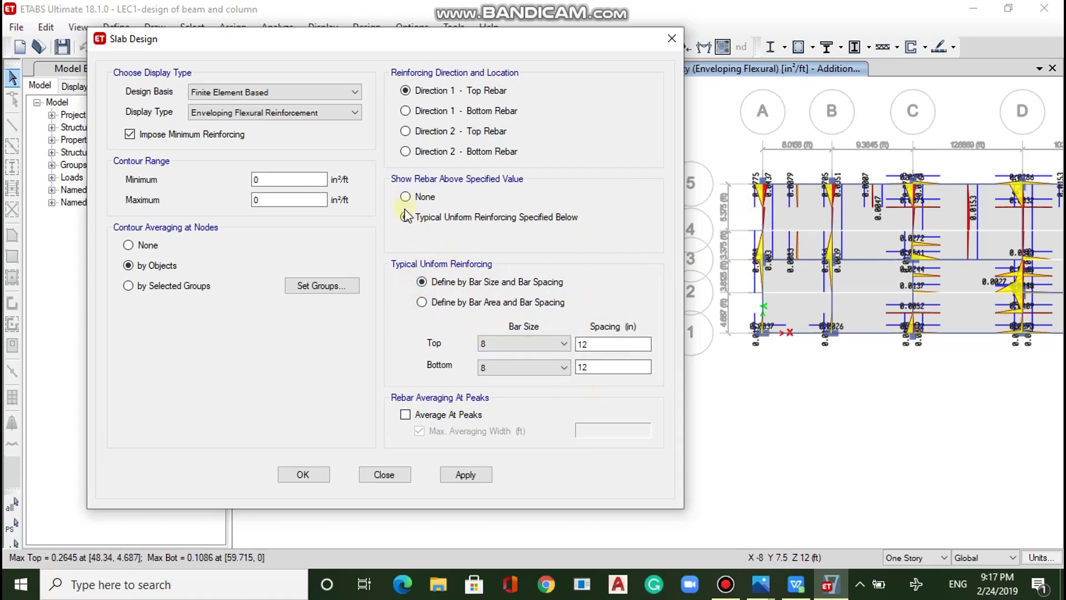
# - Apply the Direction 1 top rebar contours above the typical uniform reinforcing of size 8 bars at 12 in to the Story1 plan
pyautogui.click(405, 217)
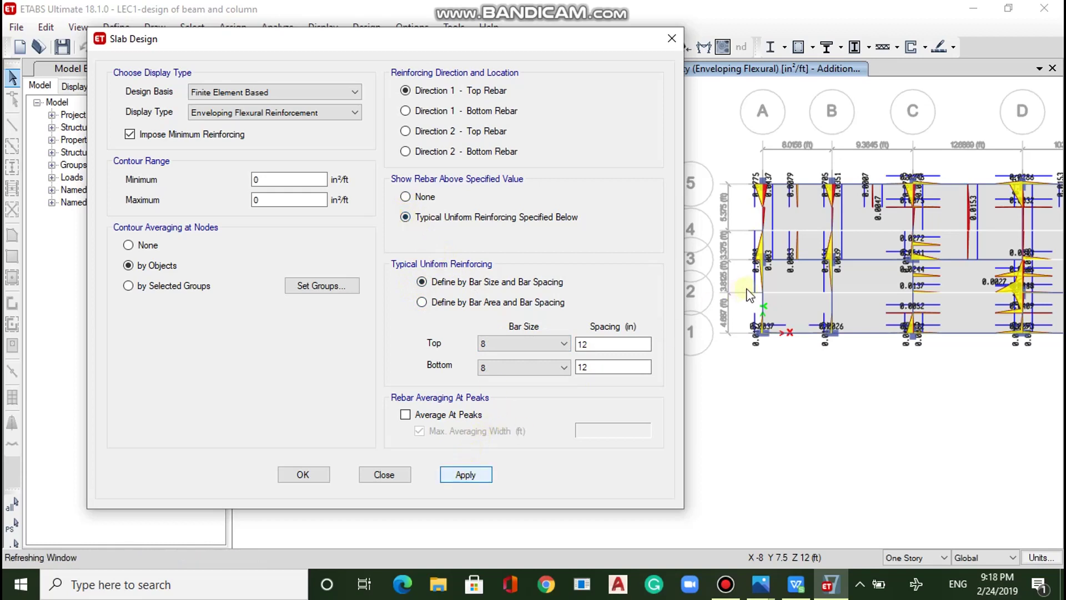
pyautogui.click(763, 192)
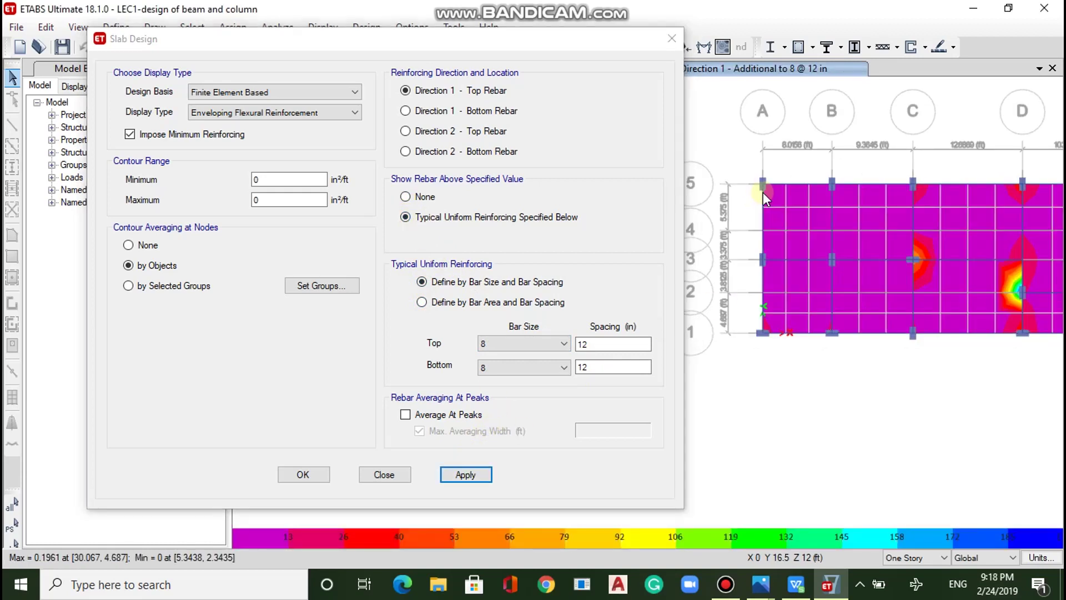
pyautogui.scroll(-2, 791, 284)
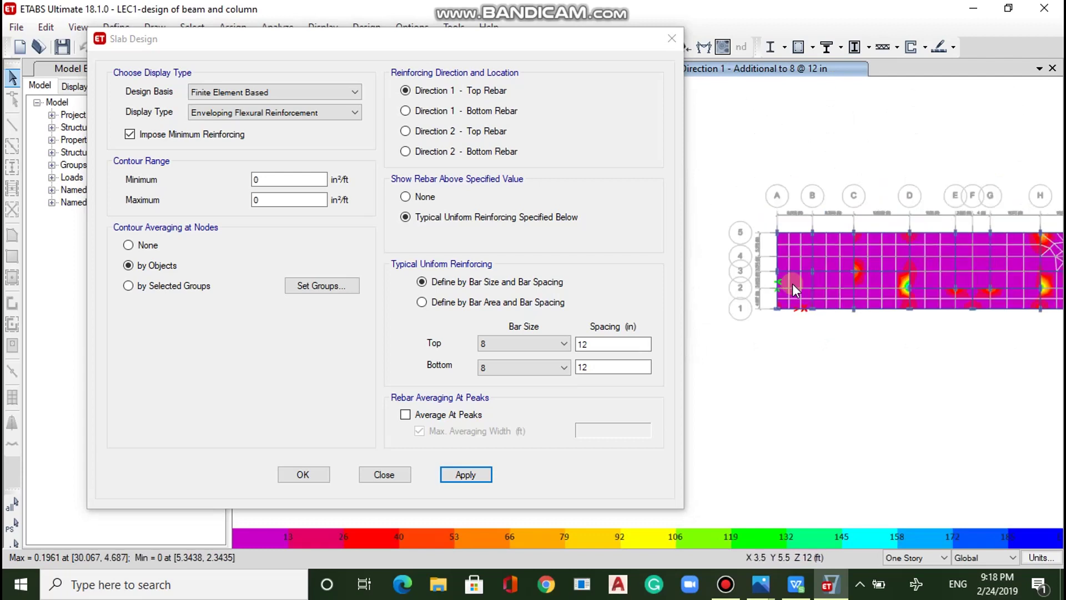
pyautogui.scroll(-2, 791, 284)
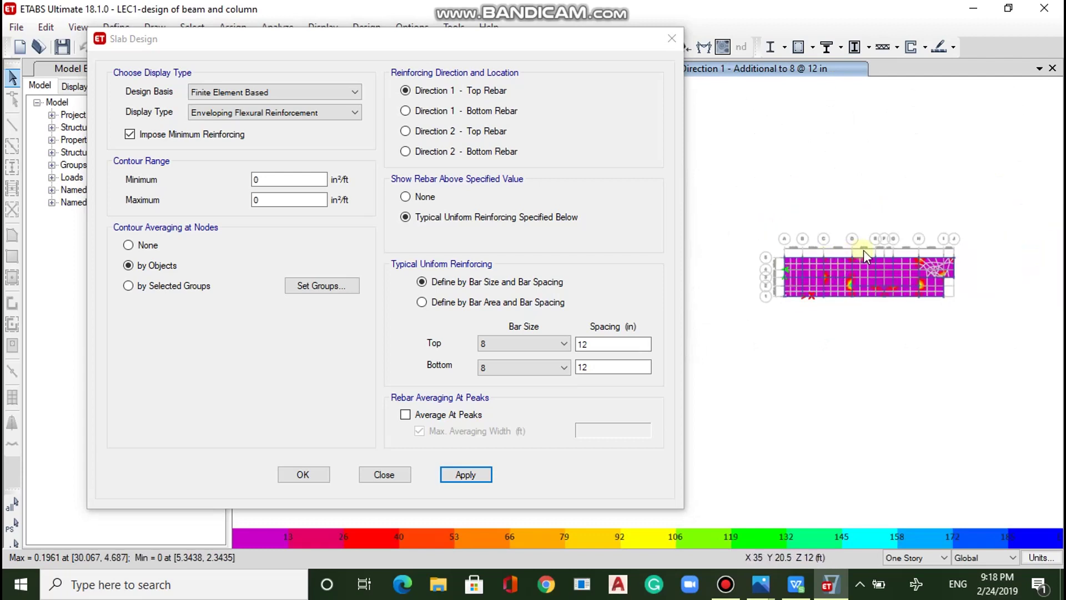
pyautogui.scroll(2, 864, 250)
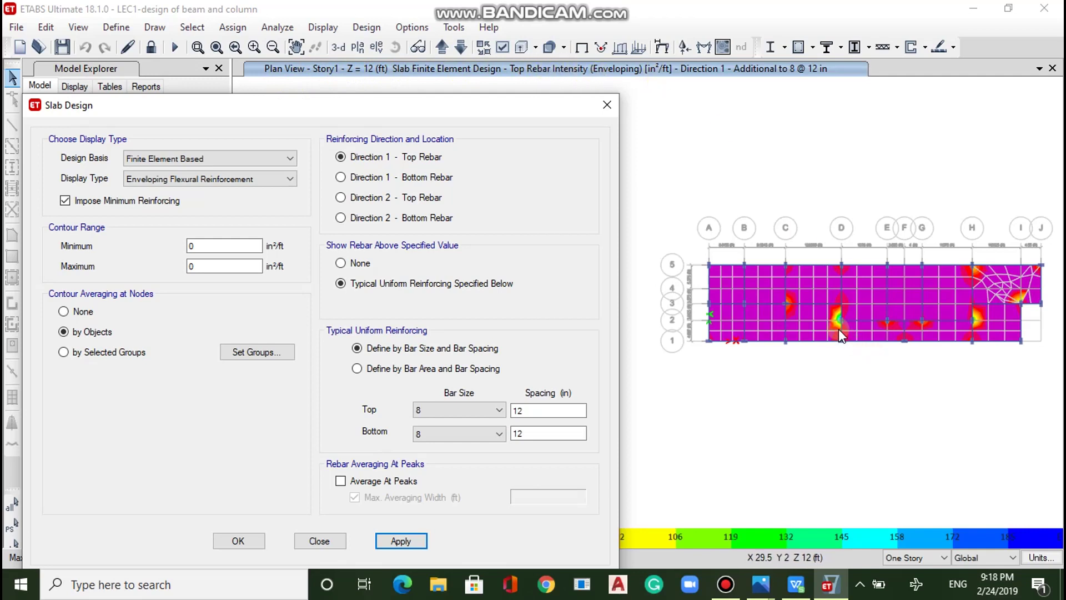
pyautogui.scroll(3, 854, 323)
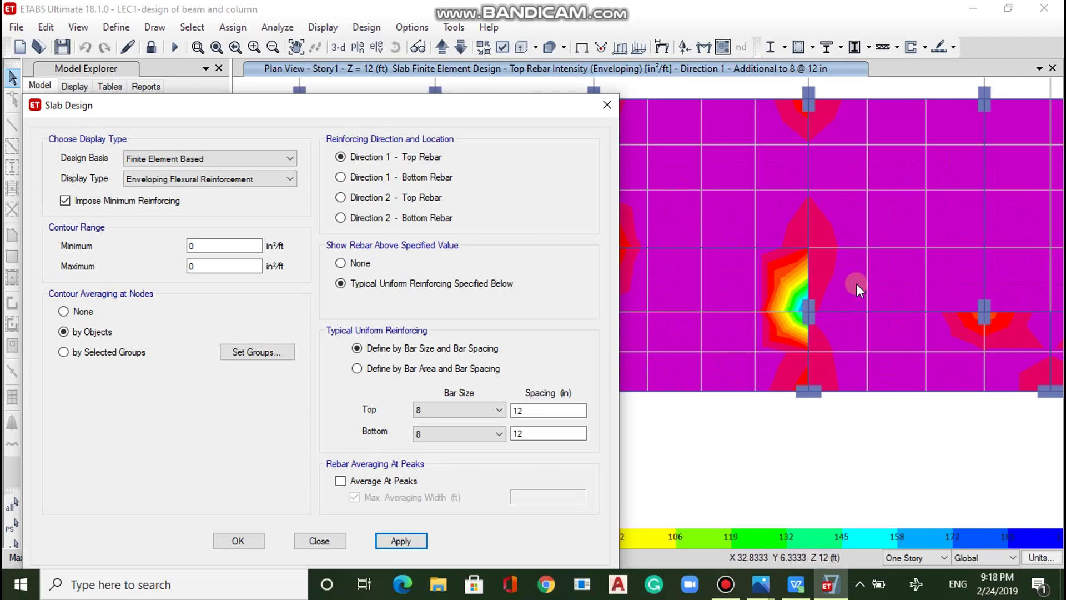
# - Examine the Direction 1 top rebar contours around the columns on grids C and D, moving the dialog clear of them
pyautogui.moveTo(471, 105); pyautogui.dragTo(434, 16)
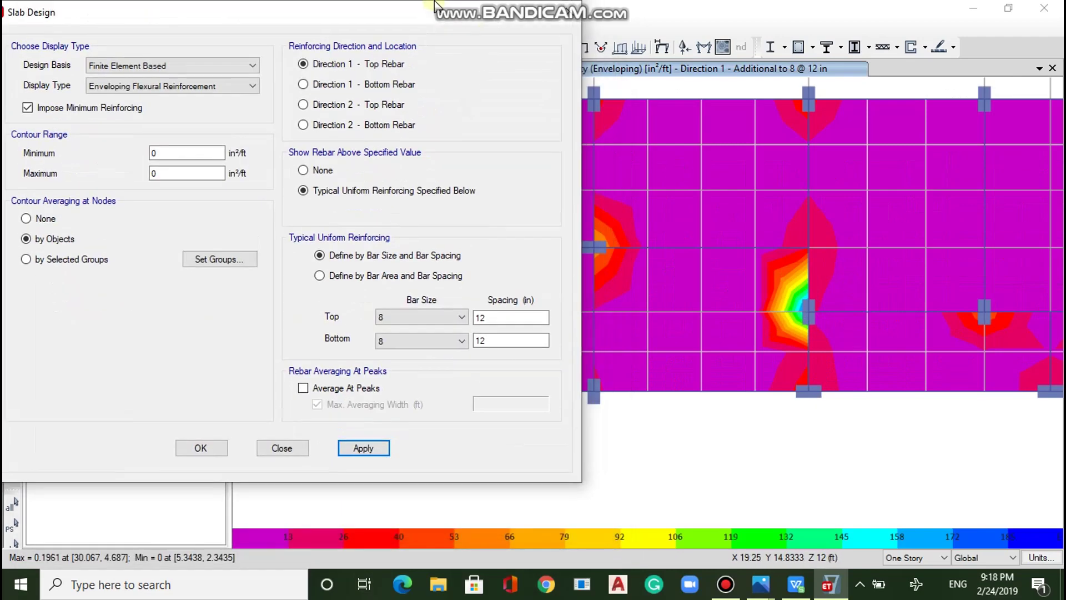
pyautogui.click(755, 244)
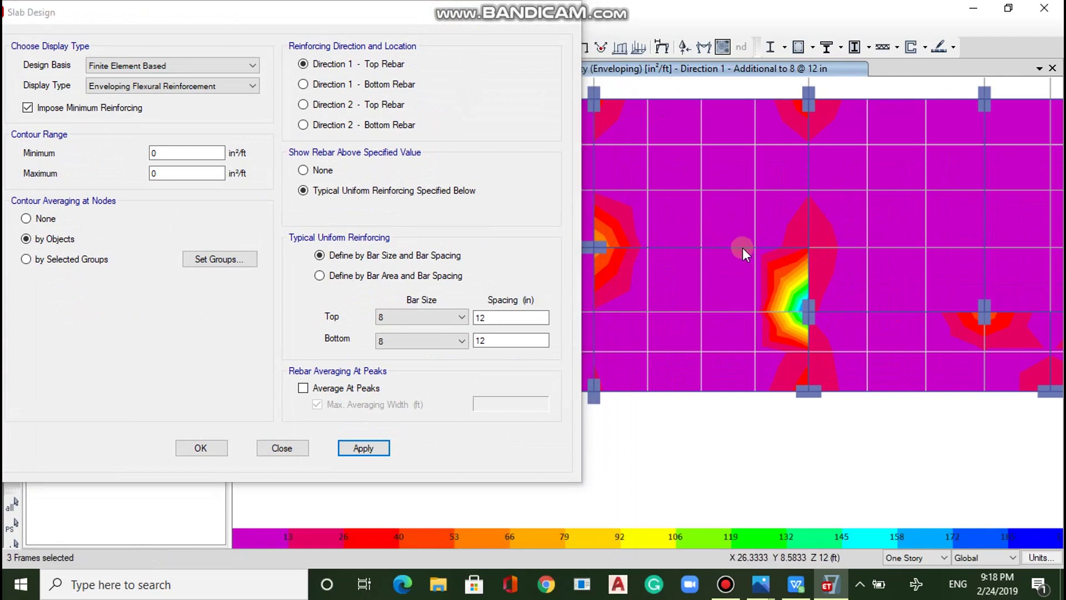
pyautogui.click(738, 247)
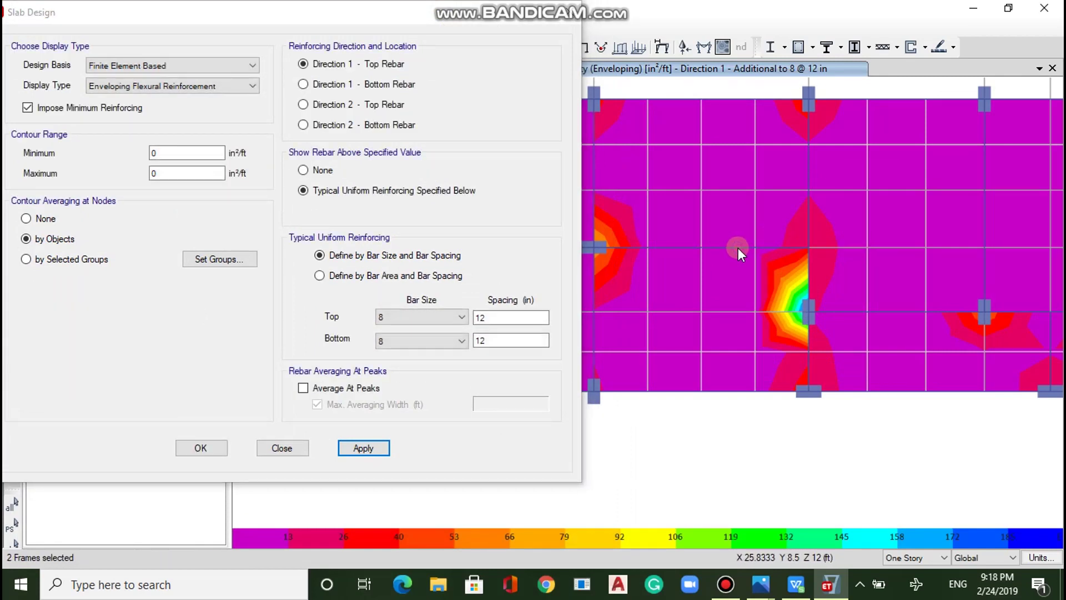
pyautogui.moveTo(494, 19); pyautogui.dragTo(396, 39)
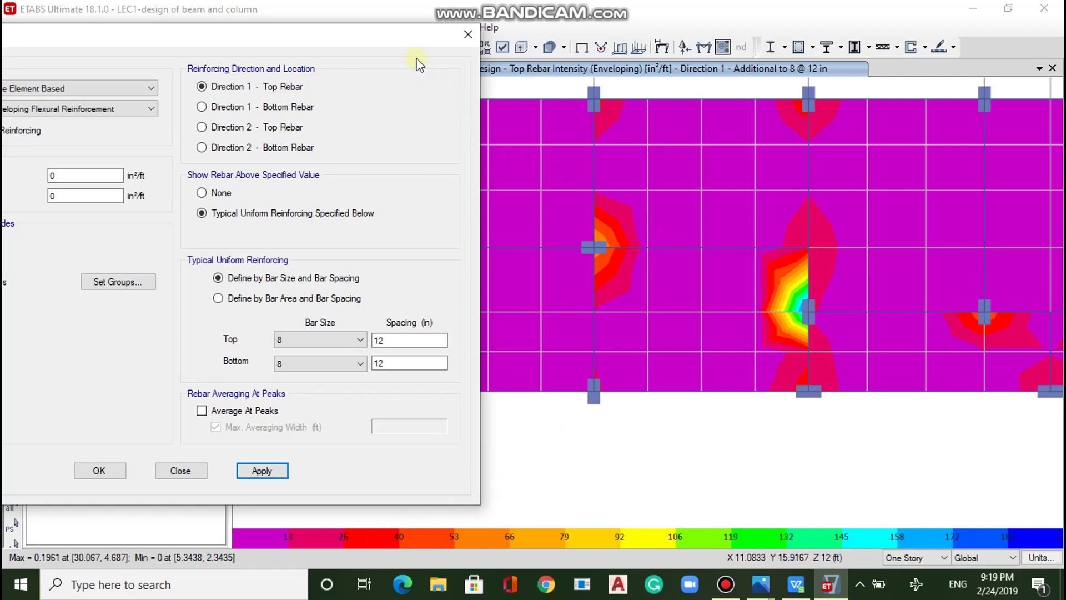
pyautogui.moveTo(364, 35); pyautogui.dragTo(427, 132)
pyautogui.moveTo(505, 103); pyautogui.dragTo(389, 100)
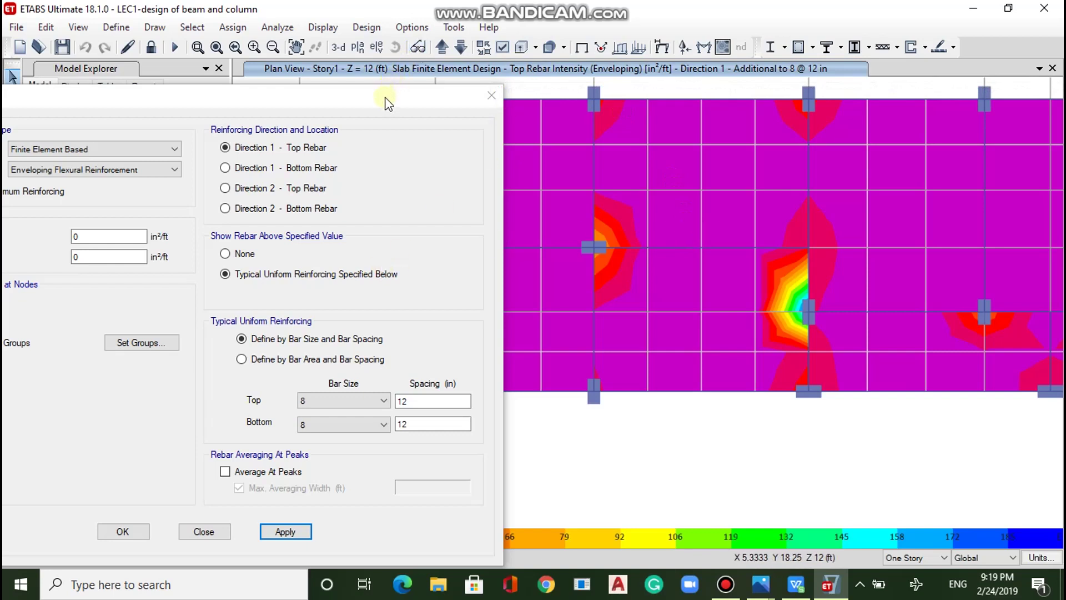
# - Show the Direction 2 top rebar contours on the Story1 plan, close the Slab Design dialog and inspect the plan out to grid J
pyautogui.moveTo(428, 94); pyautogui.dragTo(504, 78)
pyautogui.click(313, 173)
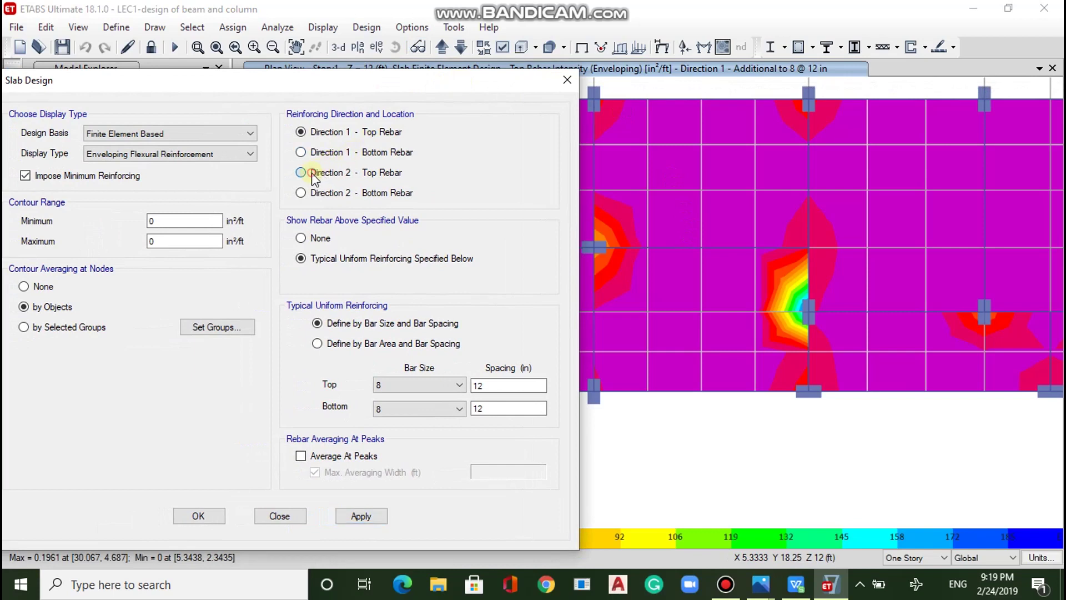
pyautogui.click(362, 515)
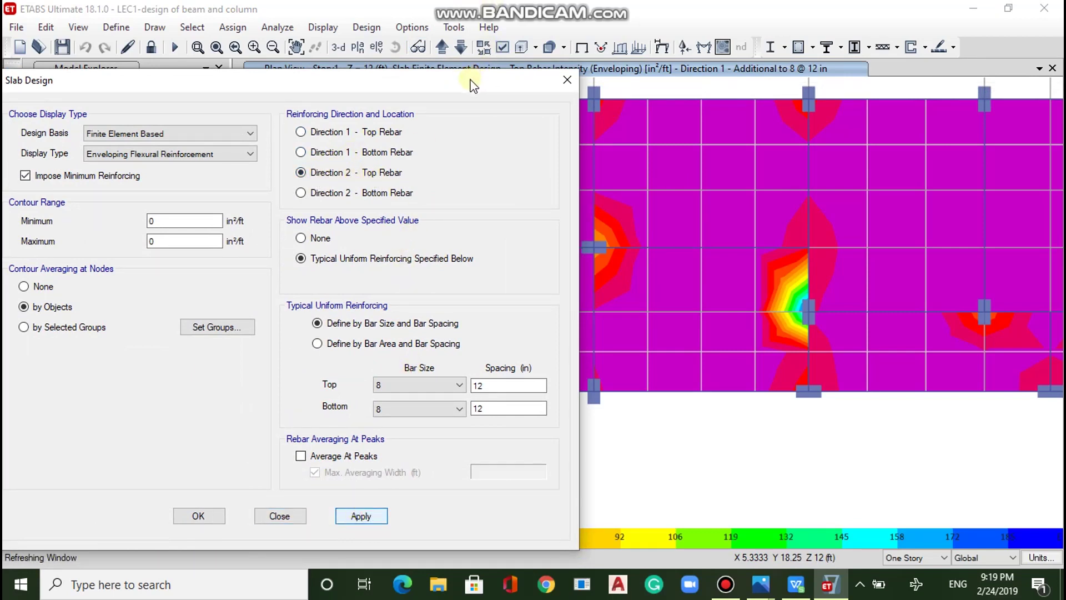
pyautogui.moveTo(506, 86); pyautogui.dragTo(700, 87)
pyautogui.click(764, 82)
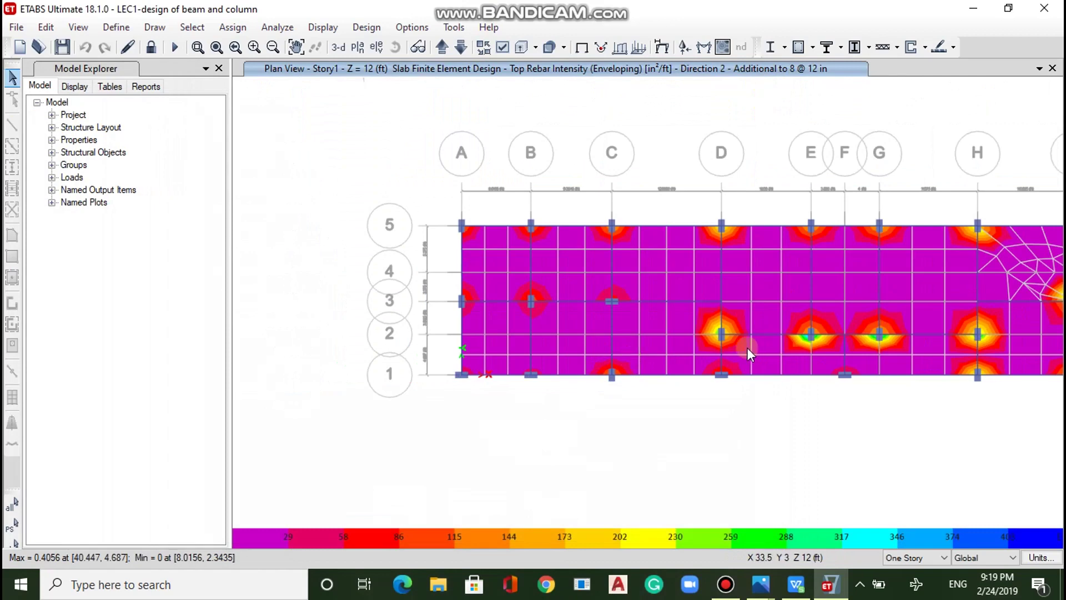
pyautogui.scroll(-4, 747, 348)
pyautogui.scroll(2, 848, 335)
pyautogui.scroll(2, 847, 336)
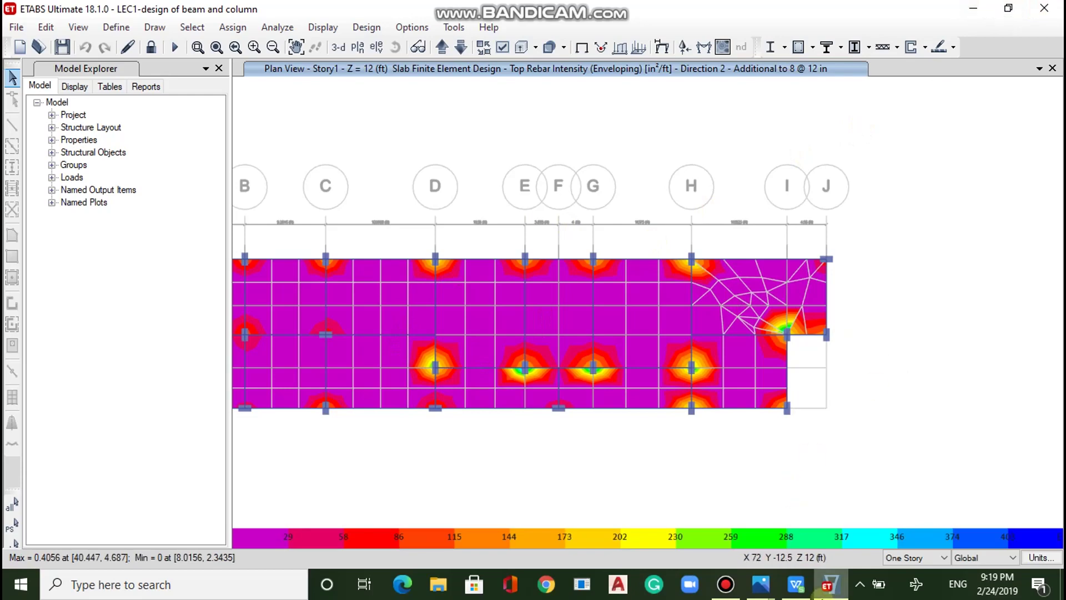
# - Switch to the beam and slab designing .xlsx workbook in WPS Office, look through the one-way slab design on Sheet2, and return to ETABS
pyautogui.moveTo(804, 593)
pyautogui.click(807, 525)
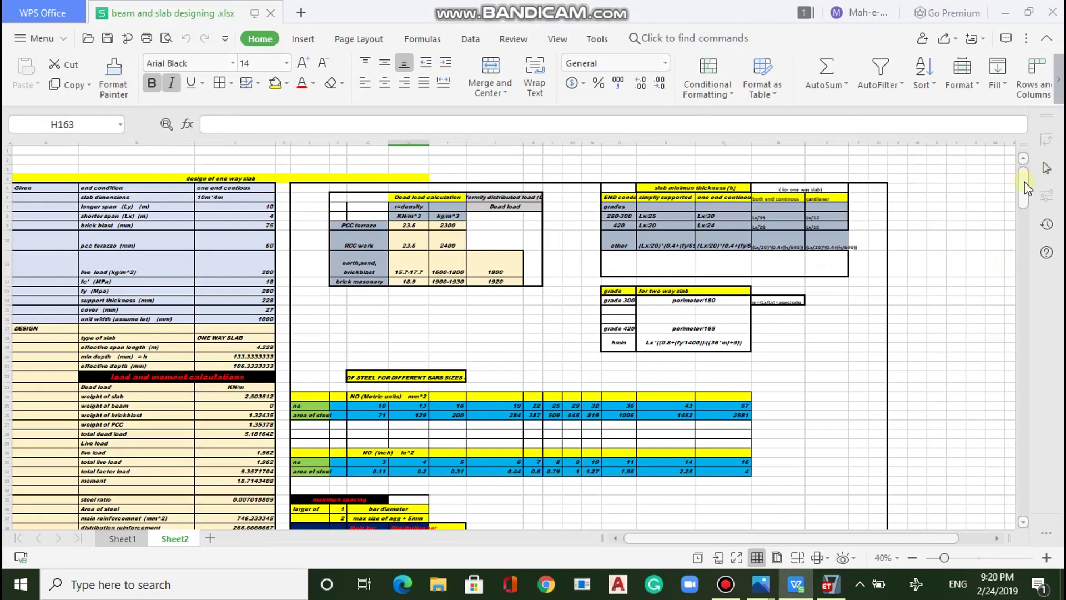
pyautogui.moveTo(1026, 189); pyautogui.dragTo(1021, 483)
pyautogui.moveTo(1037, 386); pyautogui.dragTo(1025, 172)
pyautogui.moveTo(1025, 205)
pyautogui.mouseDown()
pyautogui.moveTo(1015, 268)
pyautogui.moveTo(1025, 183)
pyautogui.mouseUp()
pyautogui.click(831, 593)
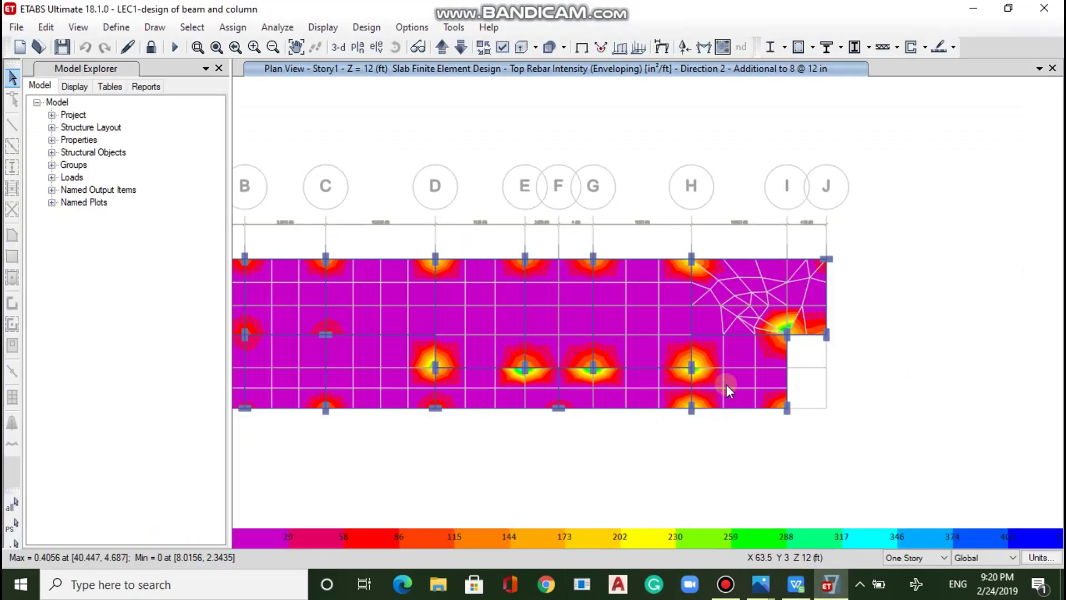
# - Inspect the Direction 2 top rebar contours around the columns on grids D to H of the Story1 plan
pyautogui.scroll(-2, 727, 384)
pyautogui.scroll(2, 515, 388)
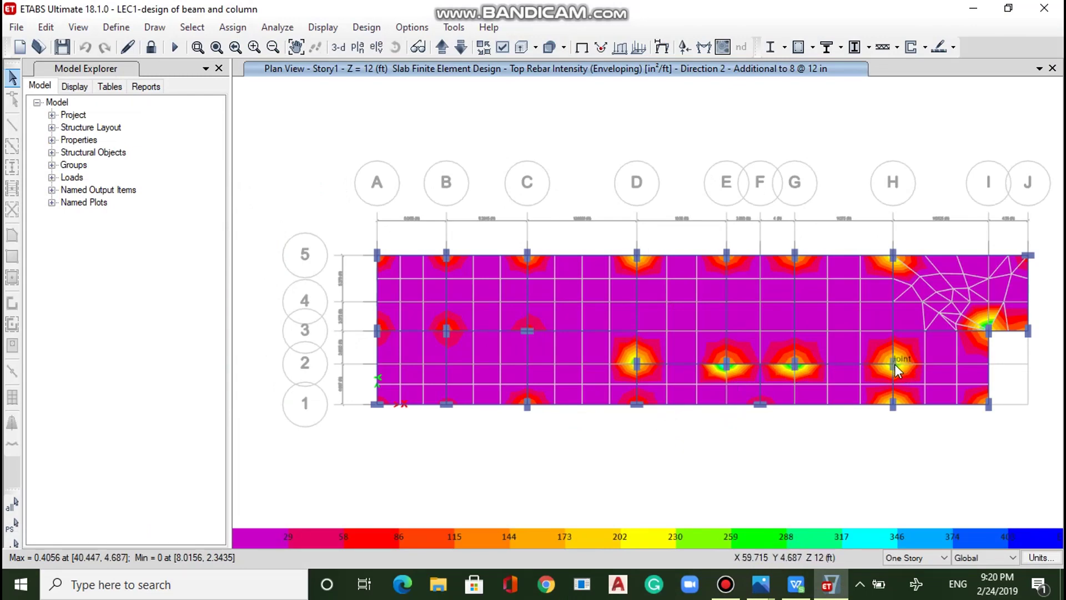
pyautogui.scroll(2, 895, 364)
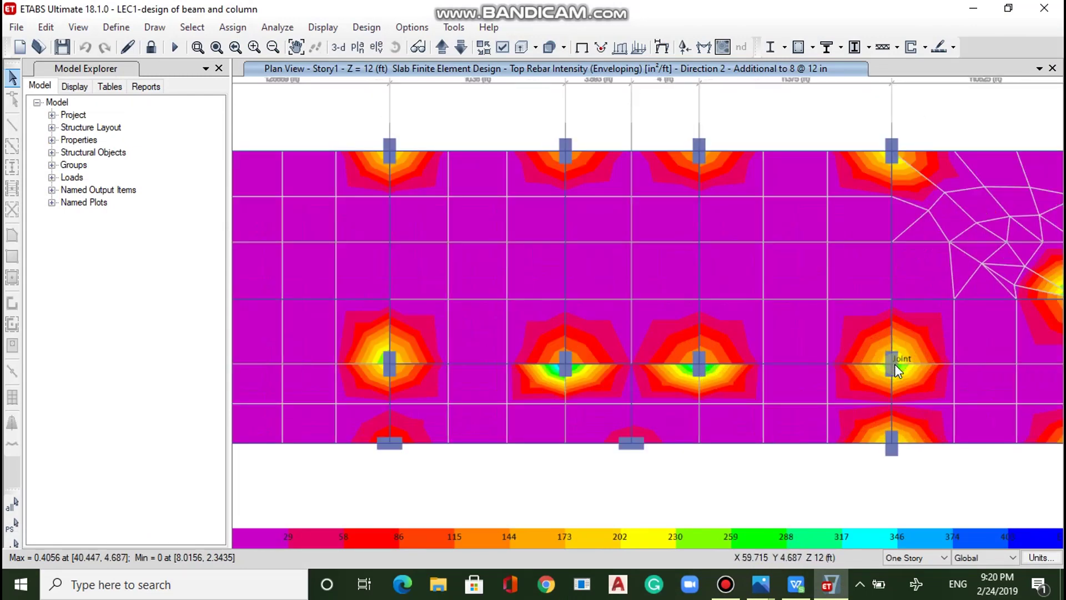
pyautogui.scroll(-2, 894, 364)
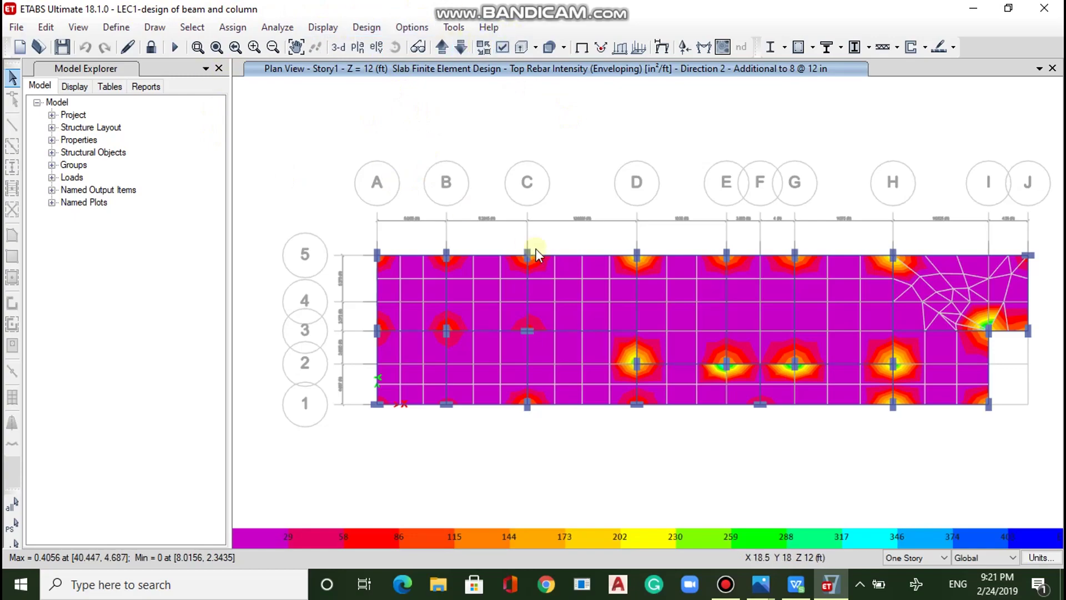
# - Switch to the desktop, locate the CSiDetail 18 shortcut, and move it aside and back to its original place
pyautogui.click(977, 8)
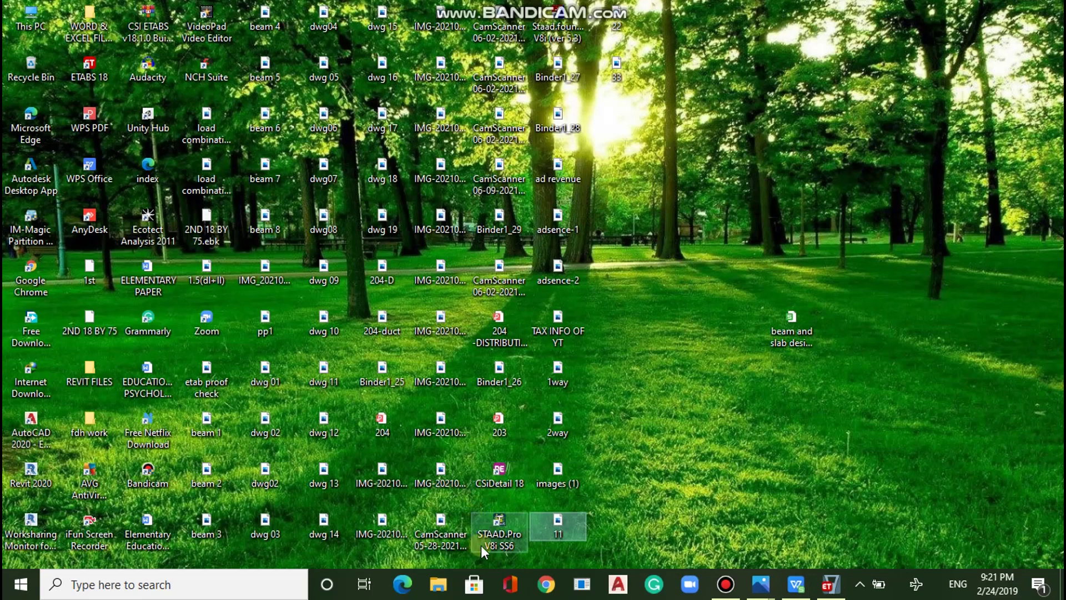
pyautogui.moveTo(501, 478); pyautogui.dragTo(625, 456)
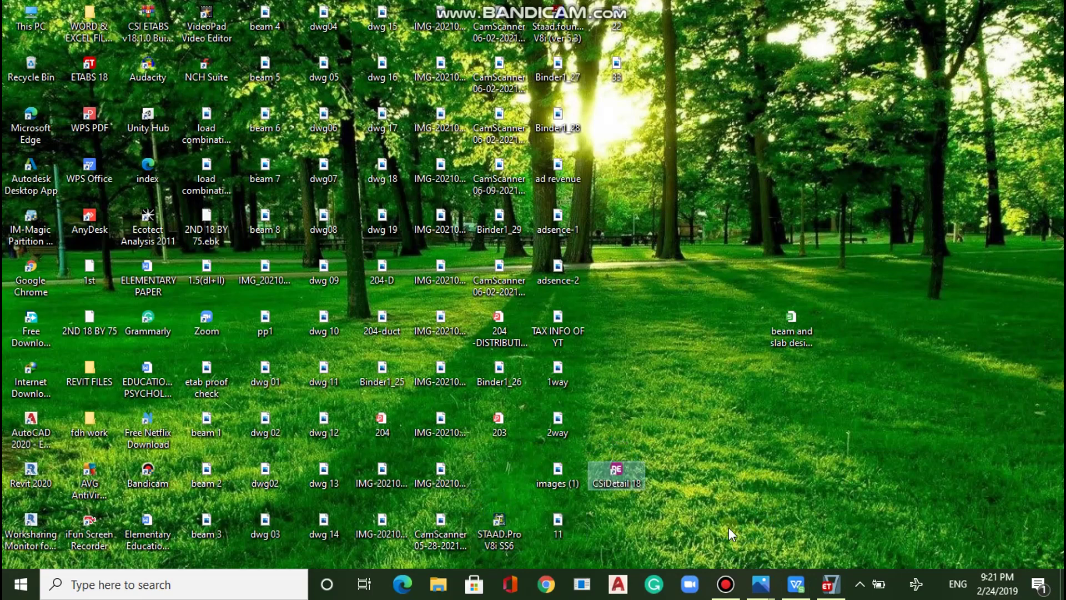
pyautogui.click(738, 486)
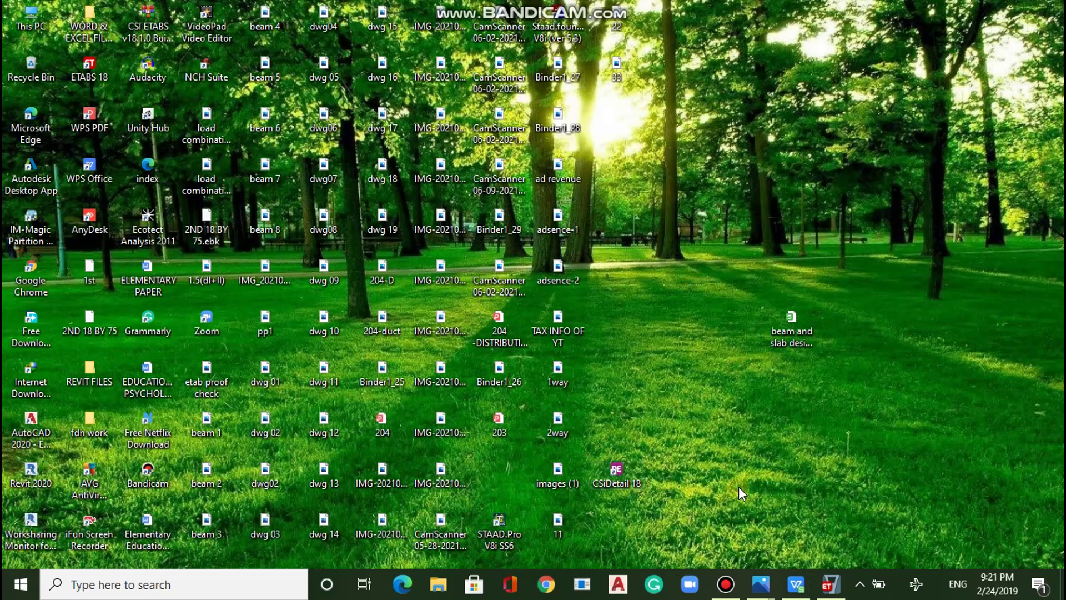
pyautogui.moveTo(614, 470); pyautogui.dragTo(499, 466)
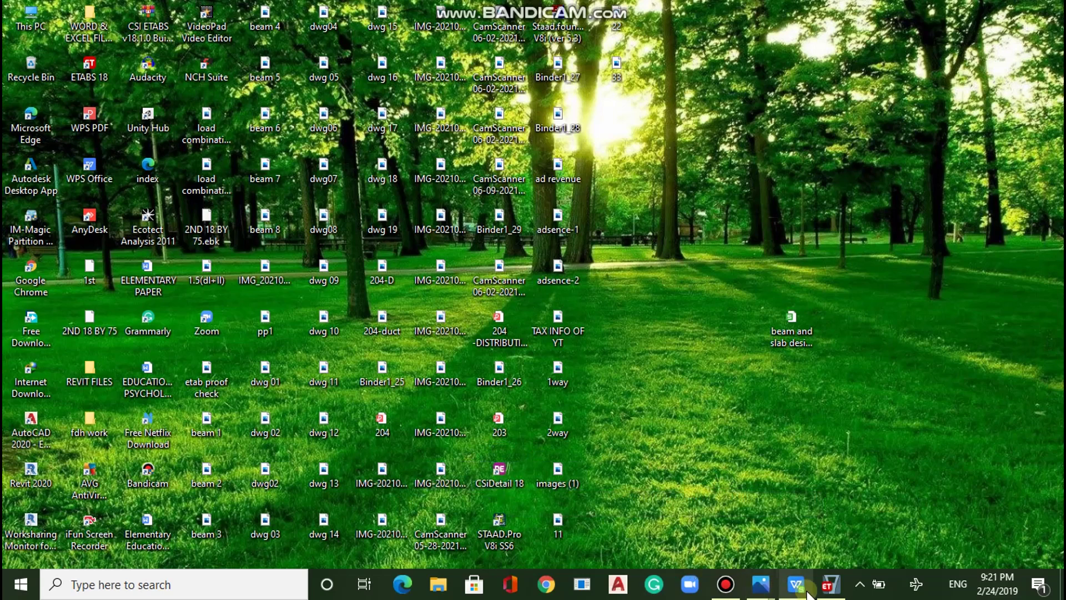
# - Return to ETABS and check the Direction 2 top rebar contours in the slab panels near grids B to D
pyautogui.click(830, 581)
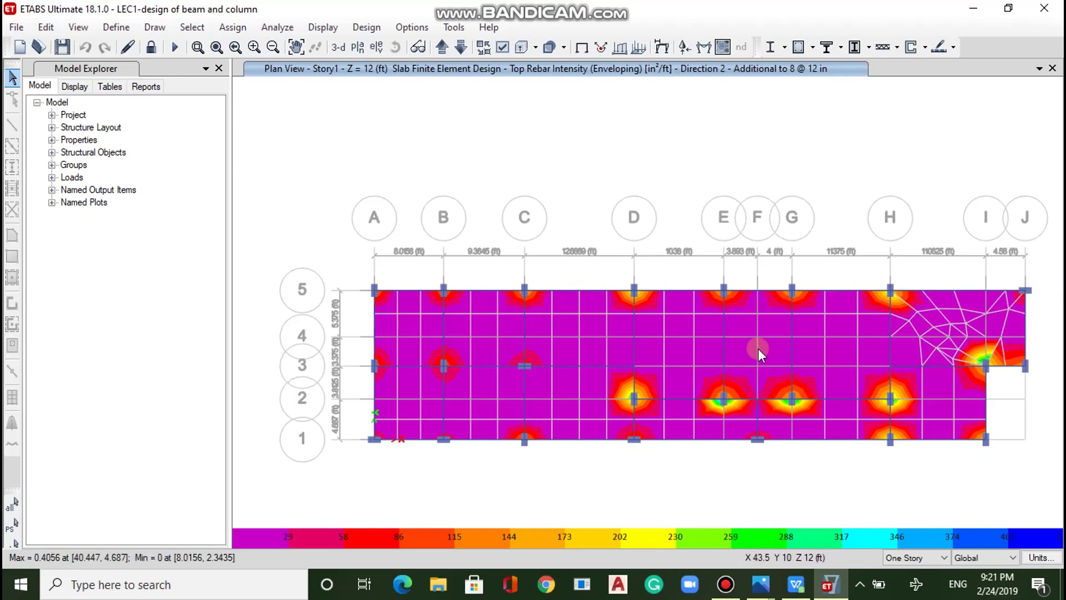
pyautogui.click(634, 365)
pyautogui.click(479, 327)
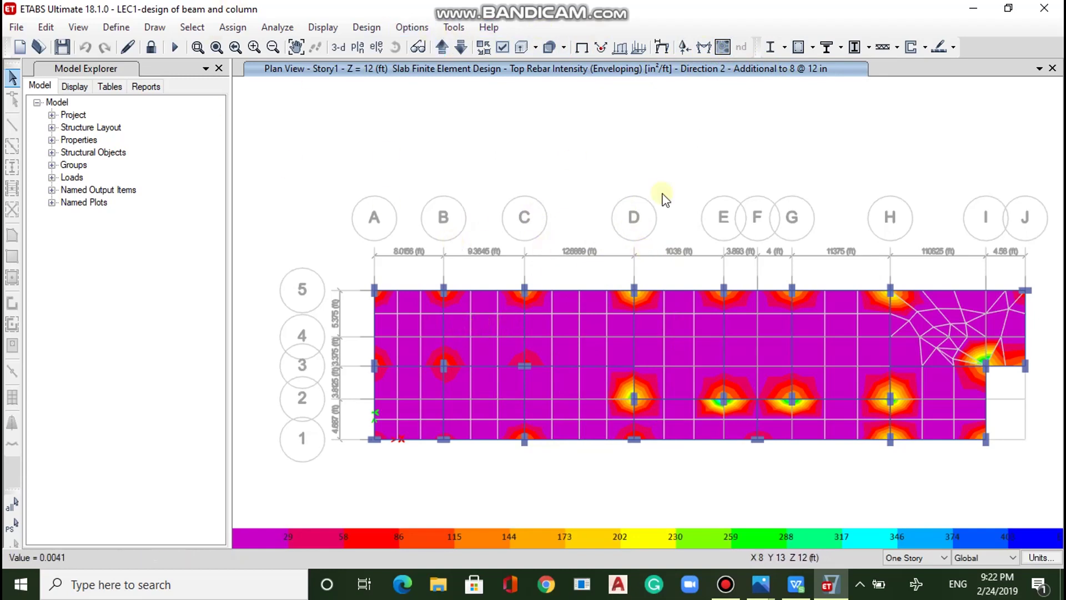